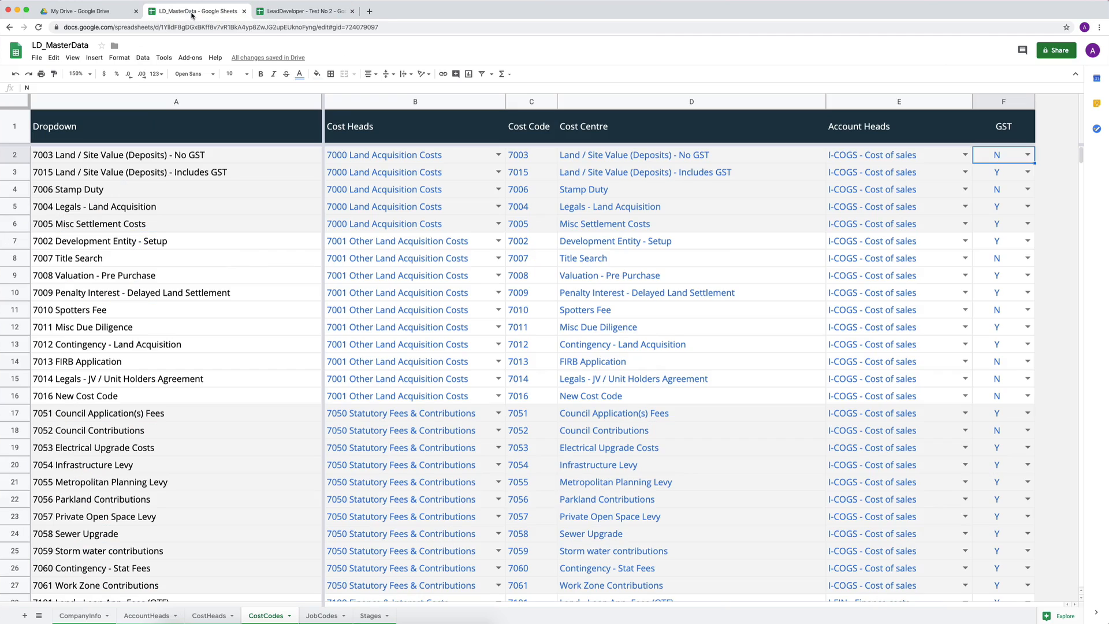
# Step: Open the CostHeads sheet in LD_MasterData and compare head 7001 with its entry in LeadDeveloper - Test No 2
pyautogui.click(209, 616)
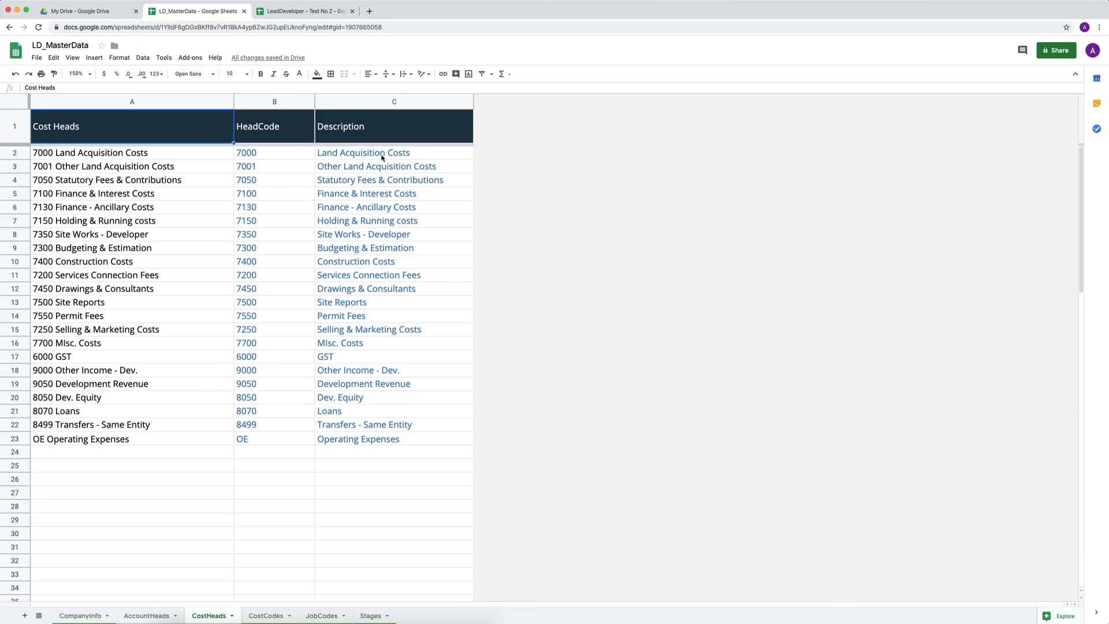
pyautogui.click(359, 168)
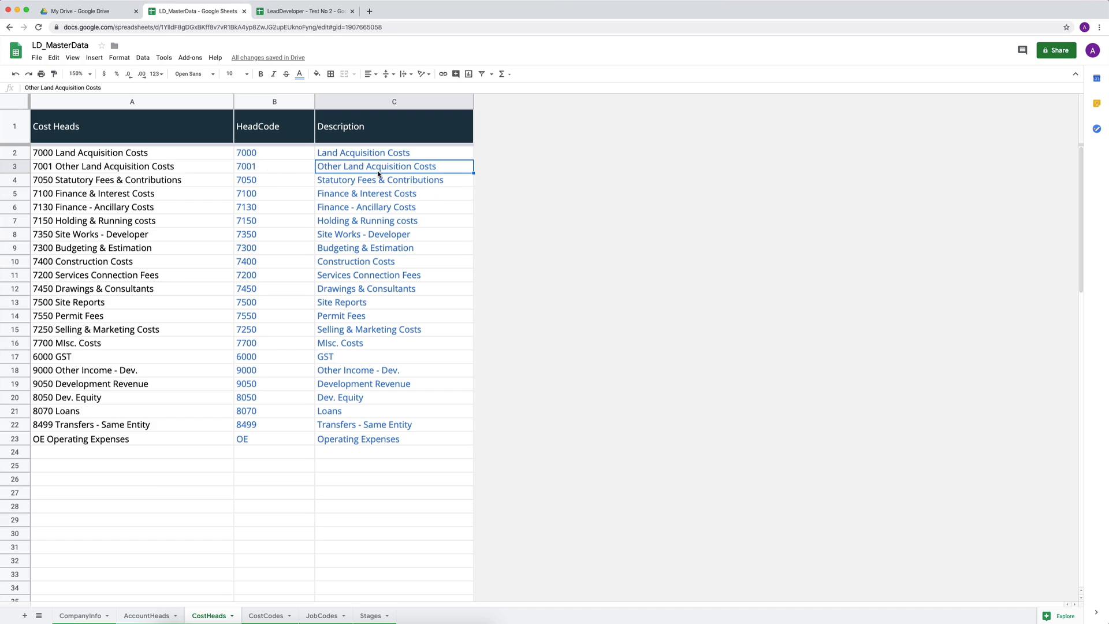
pyautogui.click(298, 11)
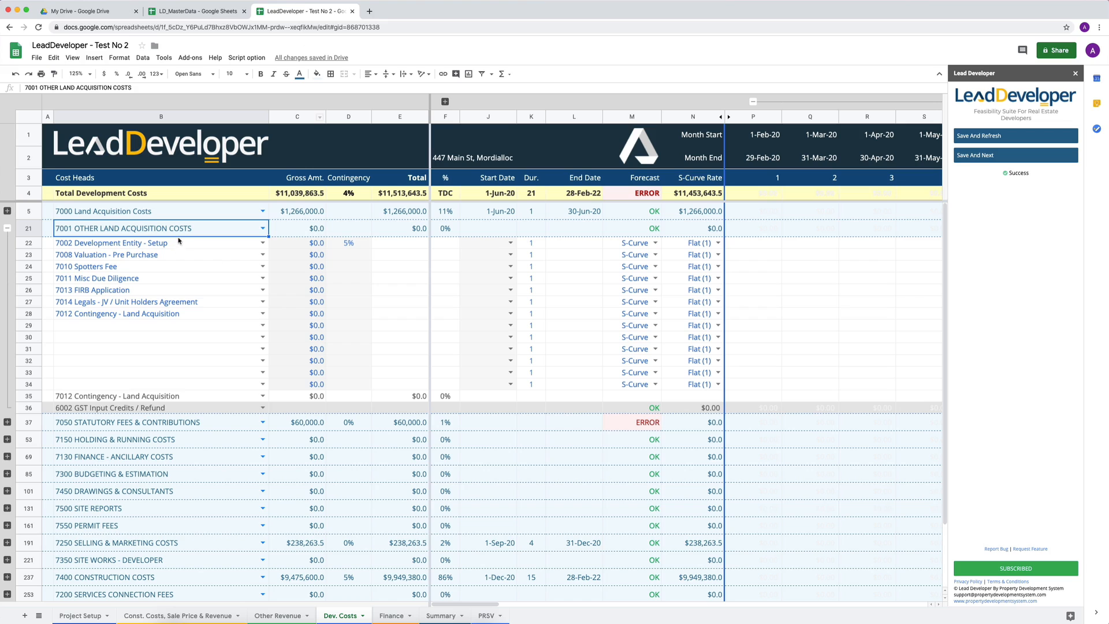
pyautogui.click(217, 12)
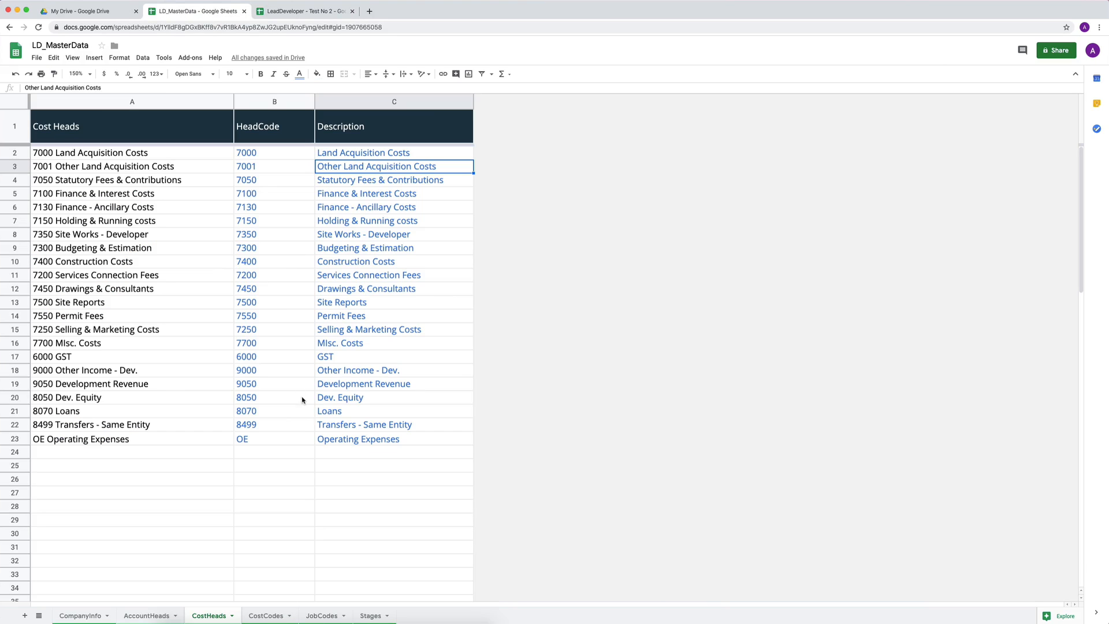
# Step: Replace the description of head 7001 in the CostHeads sheet with "Let's see what happens"
pyautogui.click(337, 452)
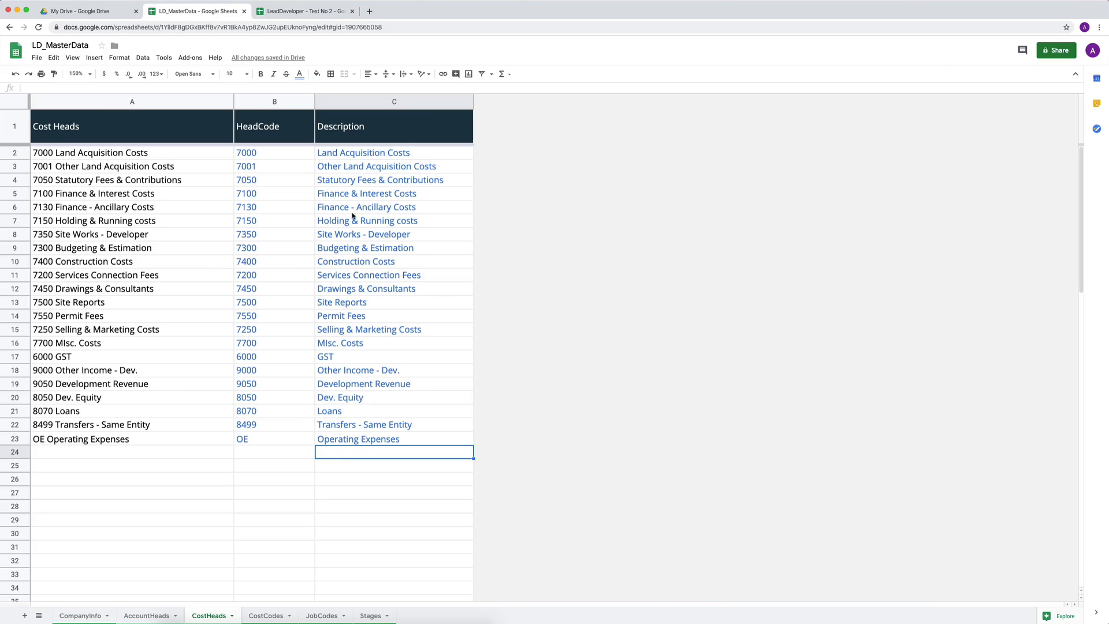
pyautogui.doubleClick(376, 167)
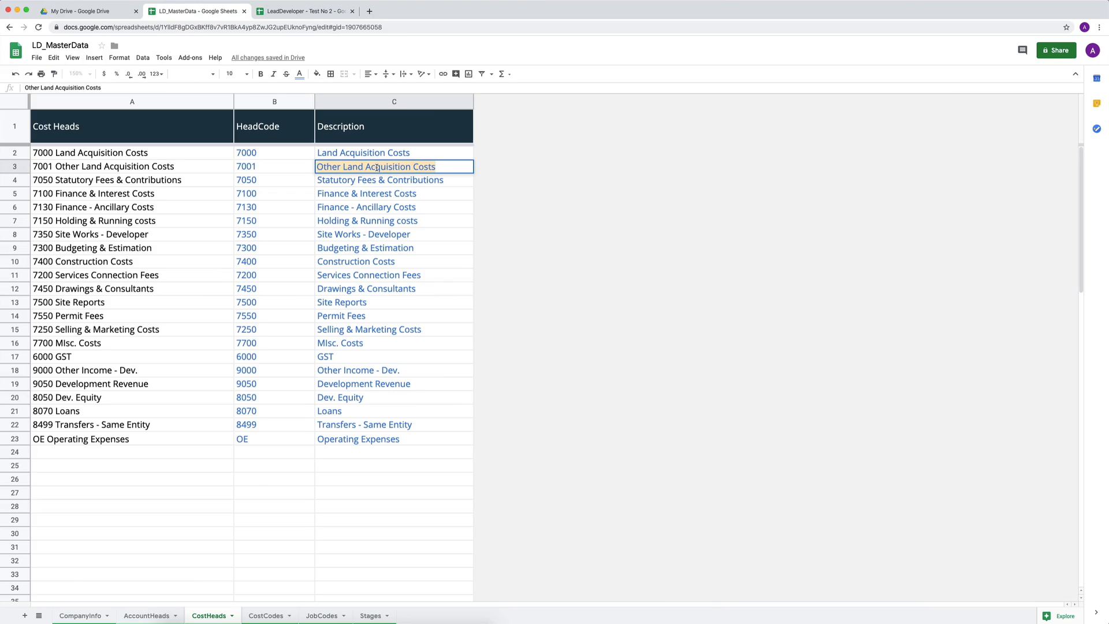
pyautogui.press('BackSpace')
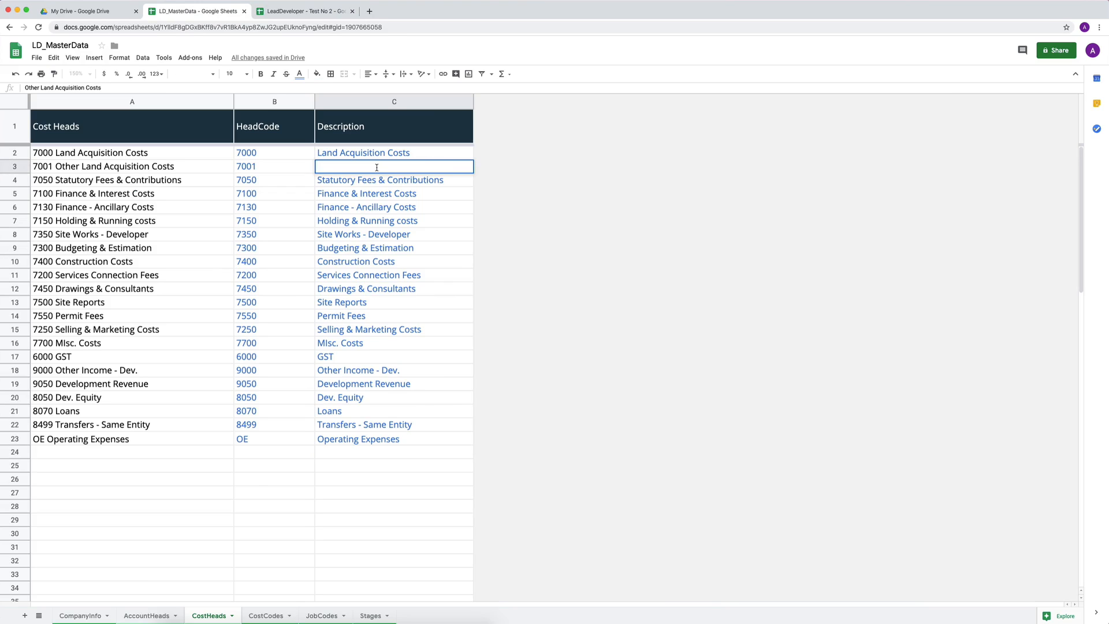
pyautogui.write("Let's see what happens")
pyautogui.press('Return')
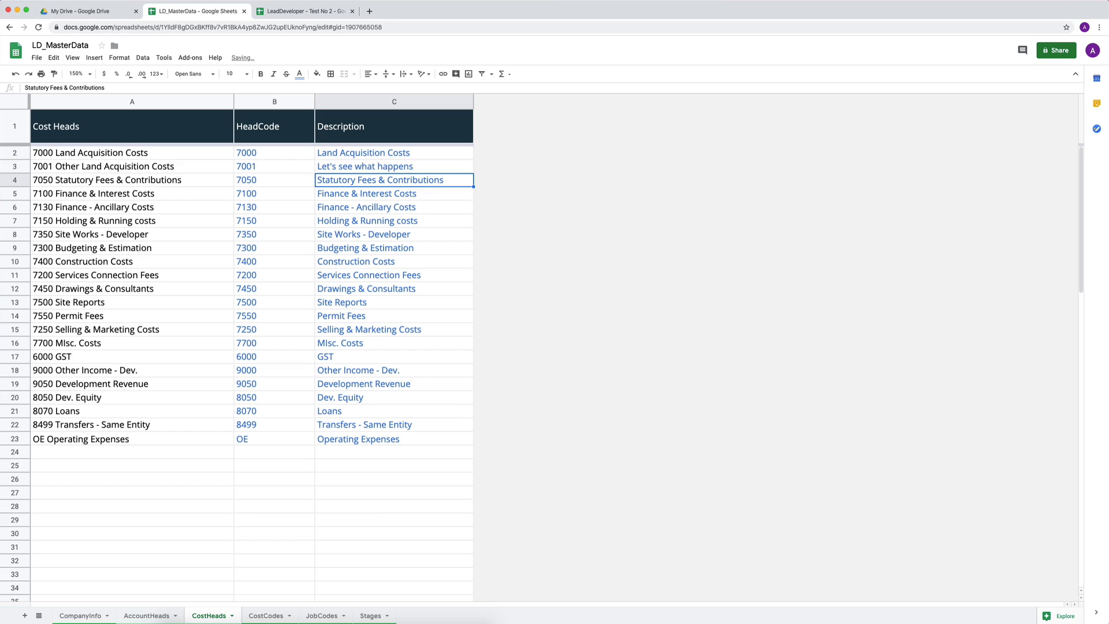
# Step: Switch to LeadDeveloper - Test No 2 and try to re-enter 7001 as the cost head in row 21 of Dev. Costs
pyautogui.click(394, 166)
pyautogui.hotkey('ctrl', 'Tab')
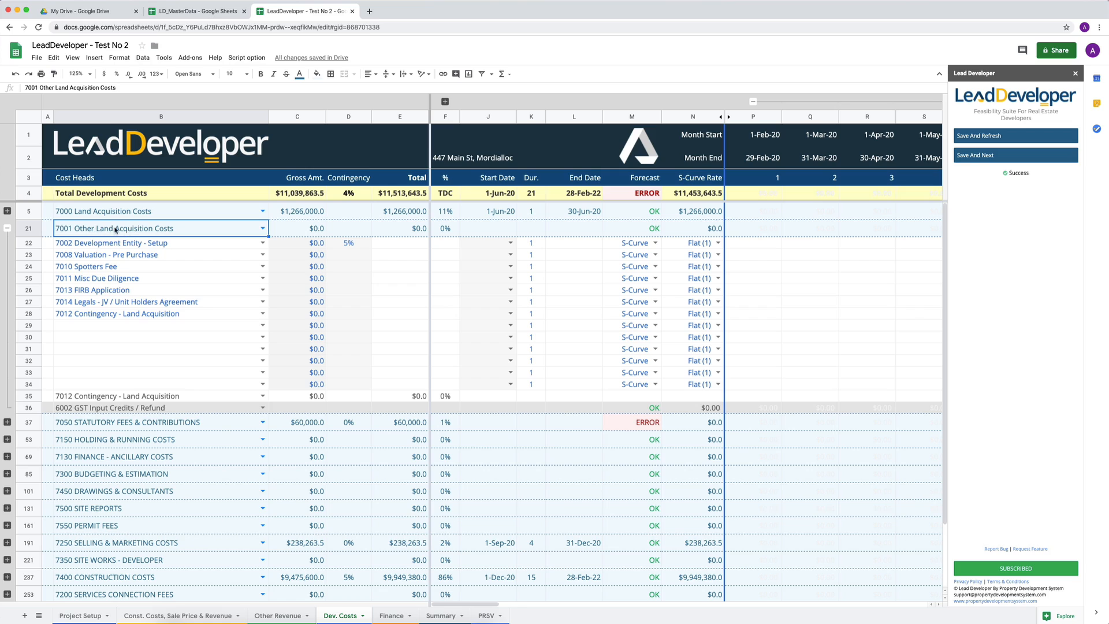
pyautogui.click(72, 326)
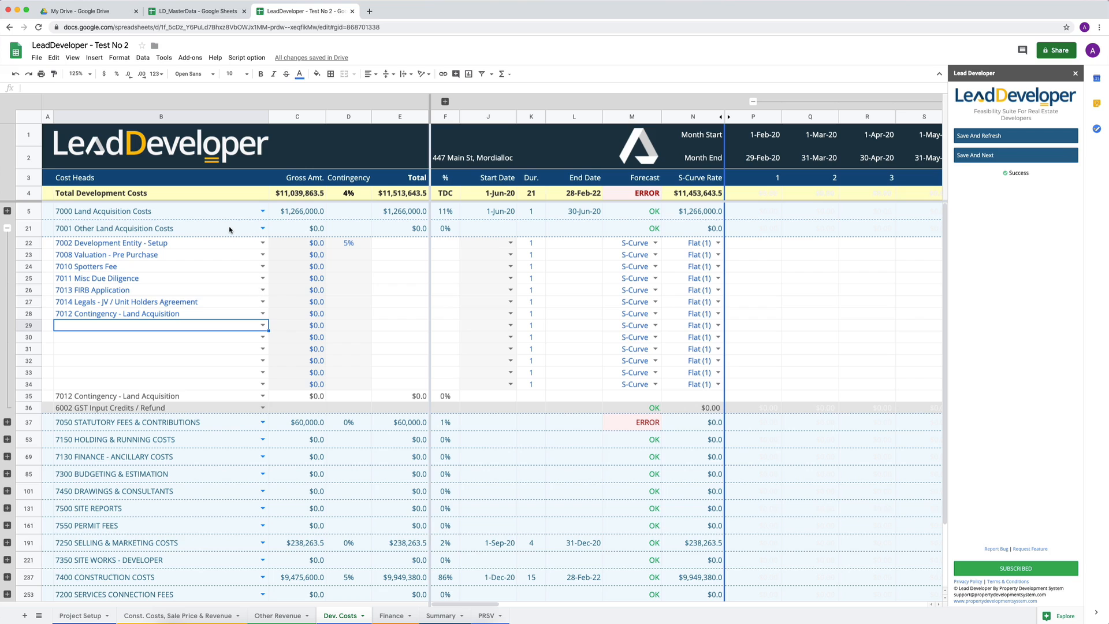
pyautogui.click(114, 229)
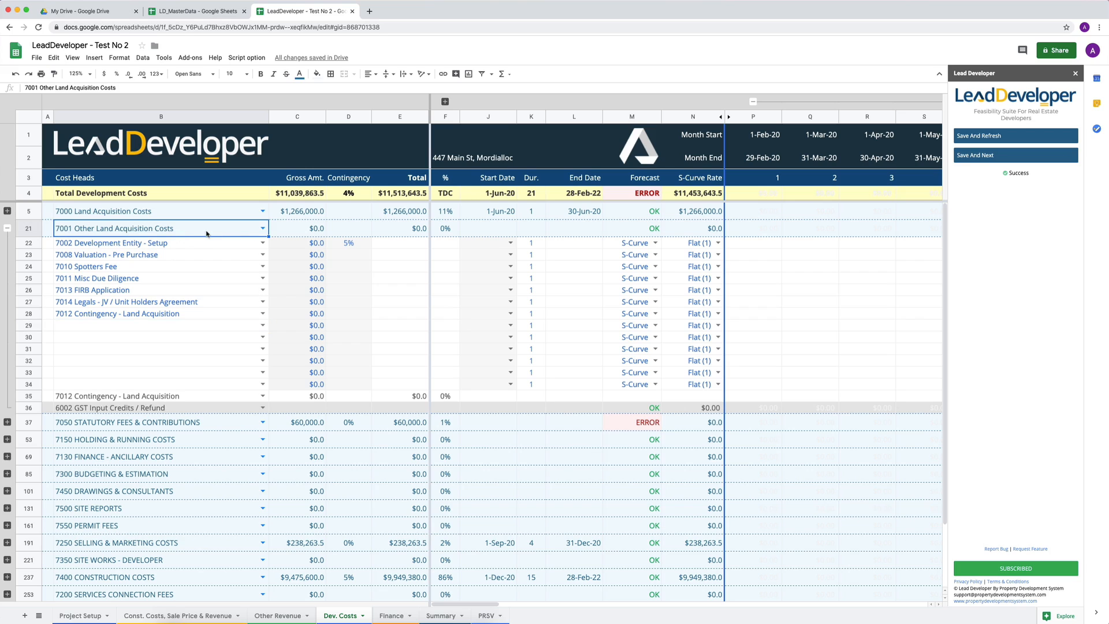
pyautogui.write('7001')
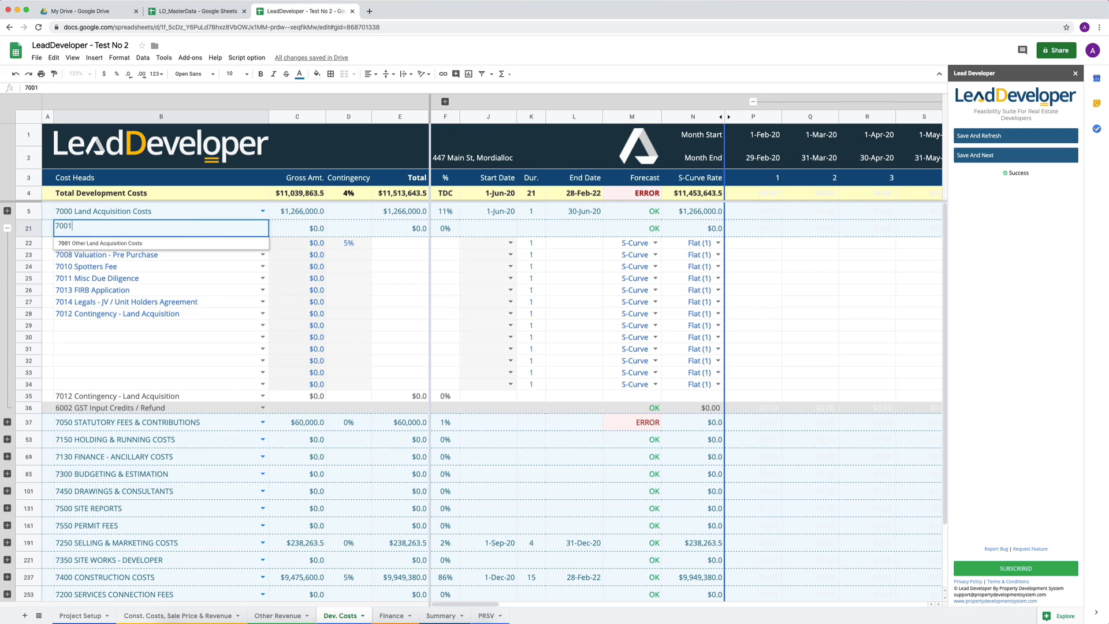
pyautogui.press('Return')
# Step: Return to LD_MasterData and check the code and description of head 7001 in the CostHeads sheet
pyautogui.click(211, 16)
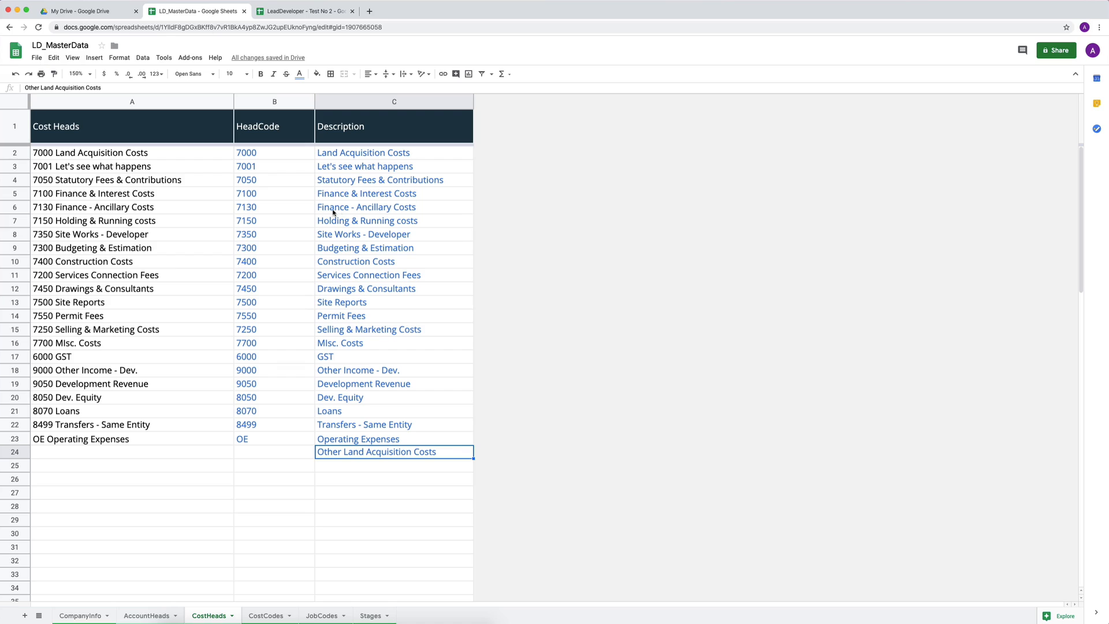
pyautogui.click(276, 171)
pyautogui.click(346, 171)
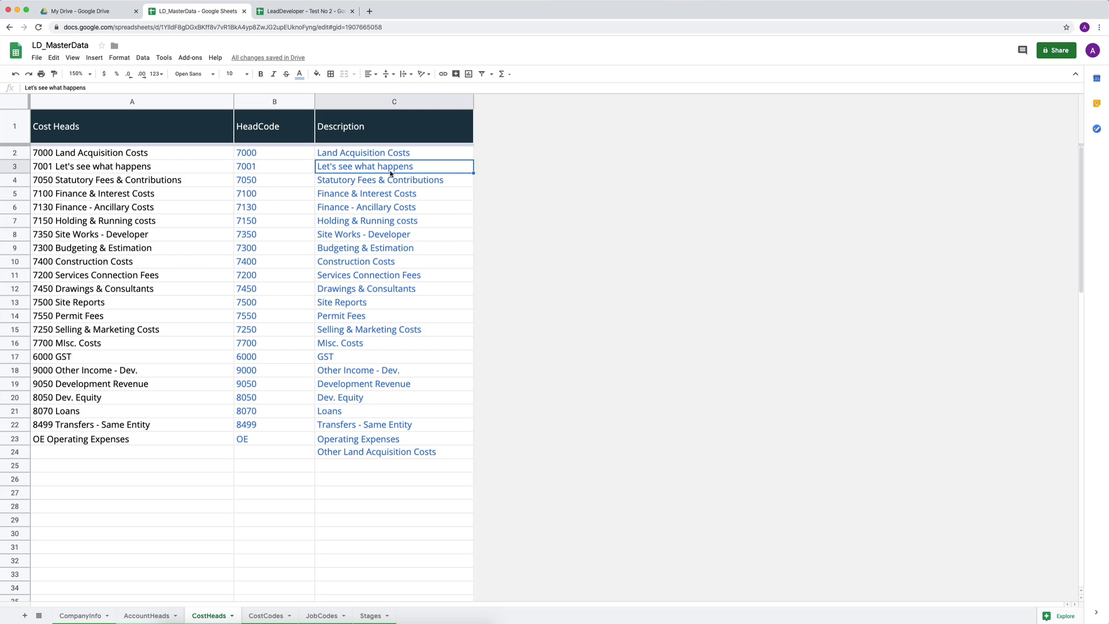
# Step: Switch back to LeadDeveloper - Test No 2, unhide its CostCodes sheet and inspect the cost heads in rows 7 to 9
pyautogui.click(320, 16)
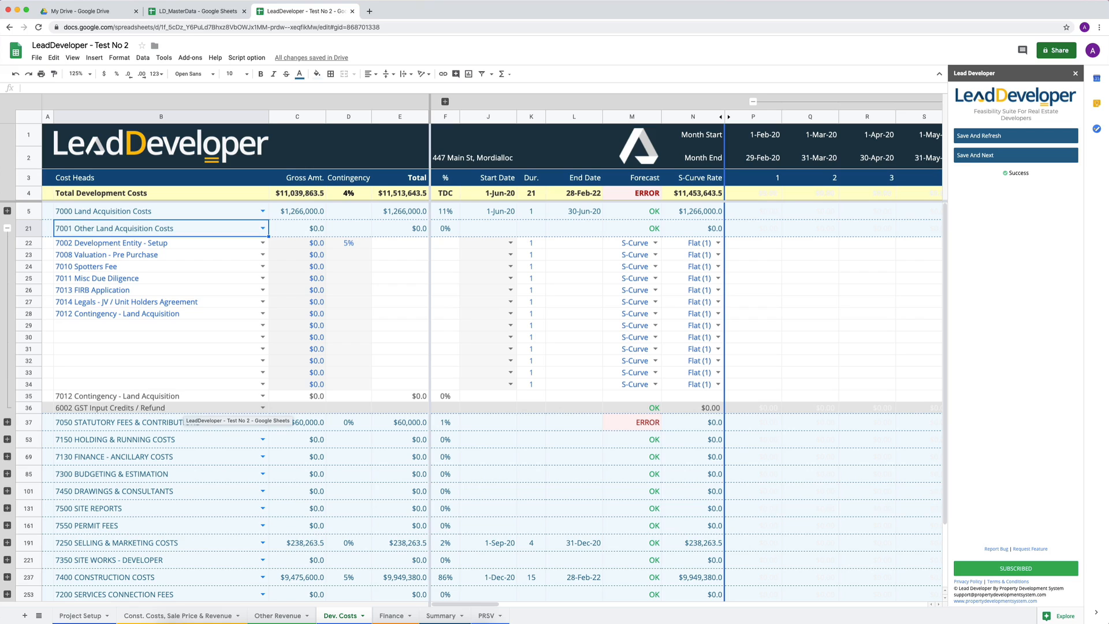
pyautogui.click(39, 616)
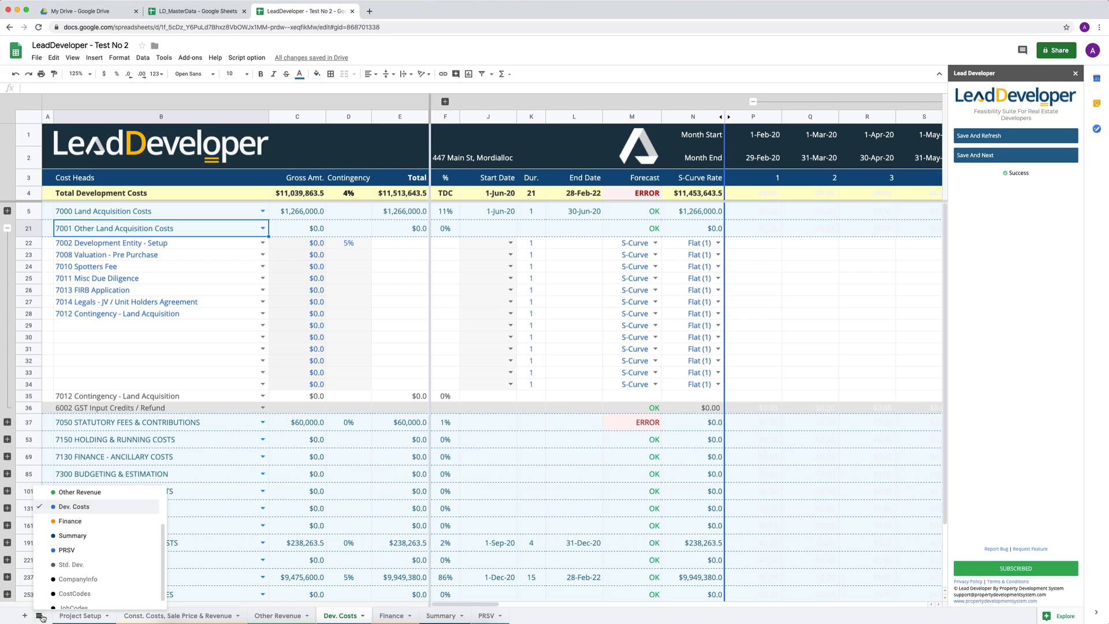
pyautogui.scroll(-1, 83, 579)
pyautogui.click(74, 584)
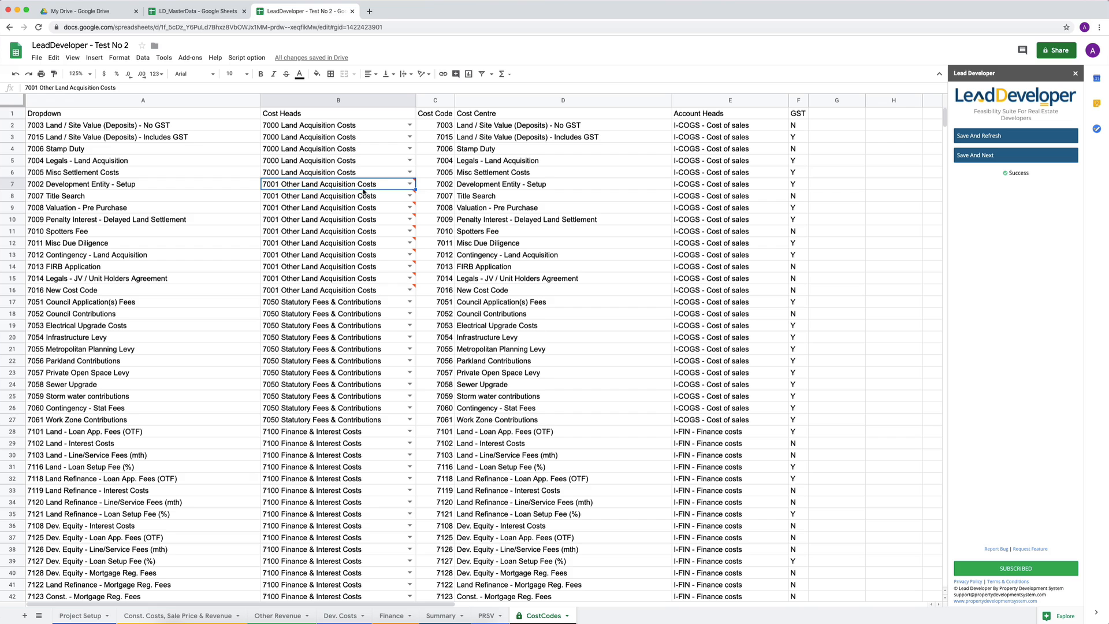
pyautogui.click(399, 201)
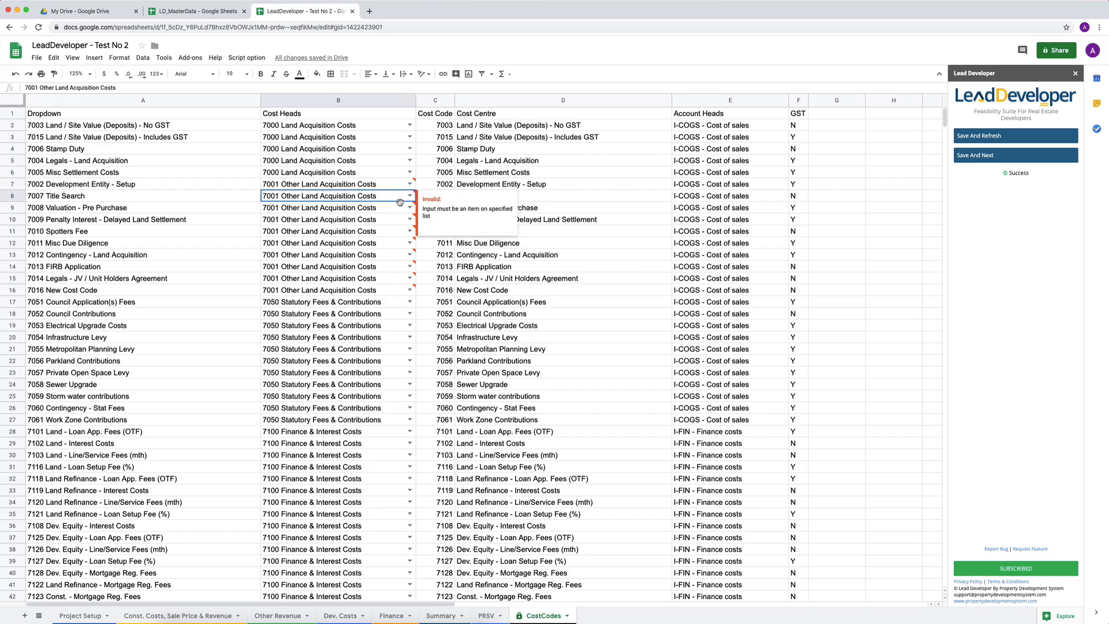
pyautogui.click(396, 212)
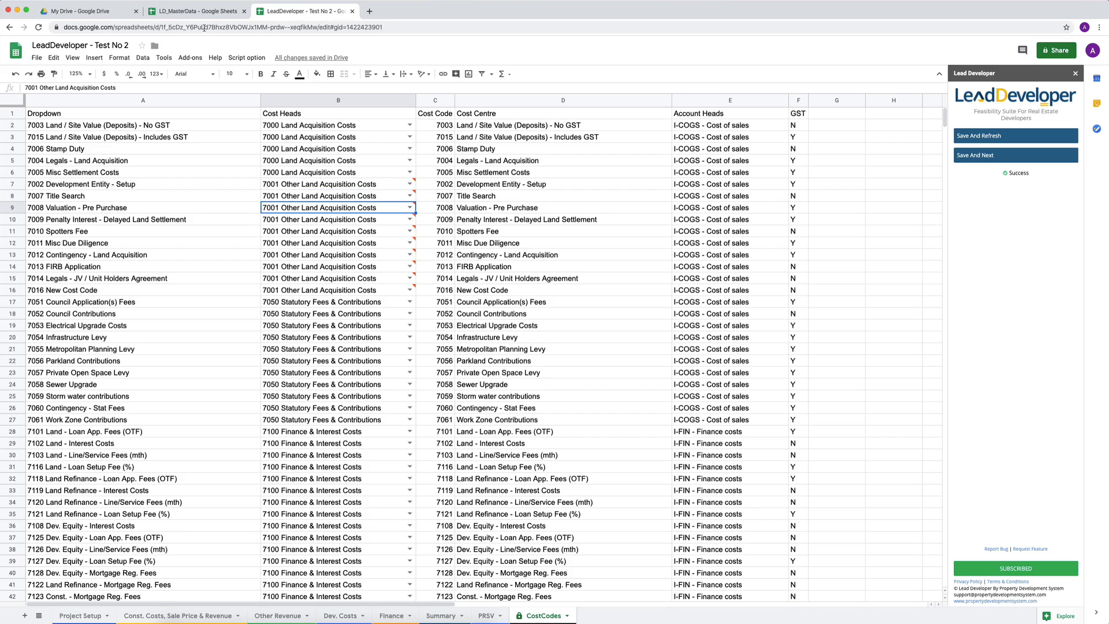
# Step: Compare head 7001 in LD_MasterData with the flagged cost heads in B7:B16 of the CostCodes sheet in LeadDeveloper - Test No 2
pyautogui.click(196, 11)
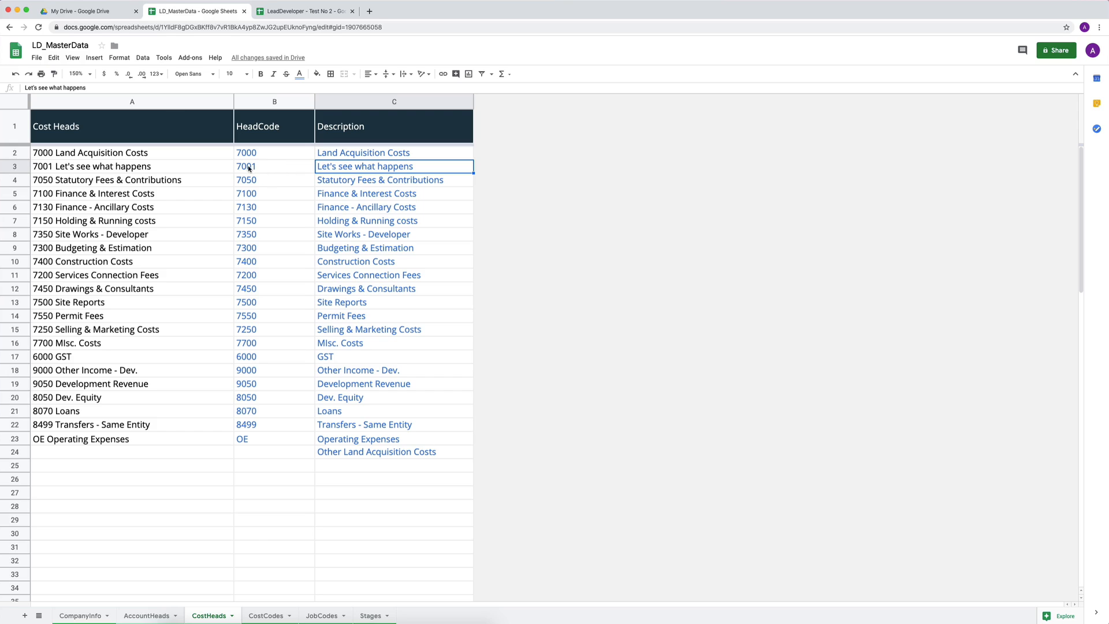
pyautogui.click(296, 11)
pyautogui.click(310, 185)
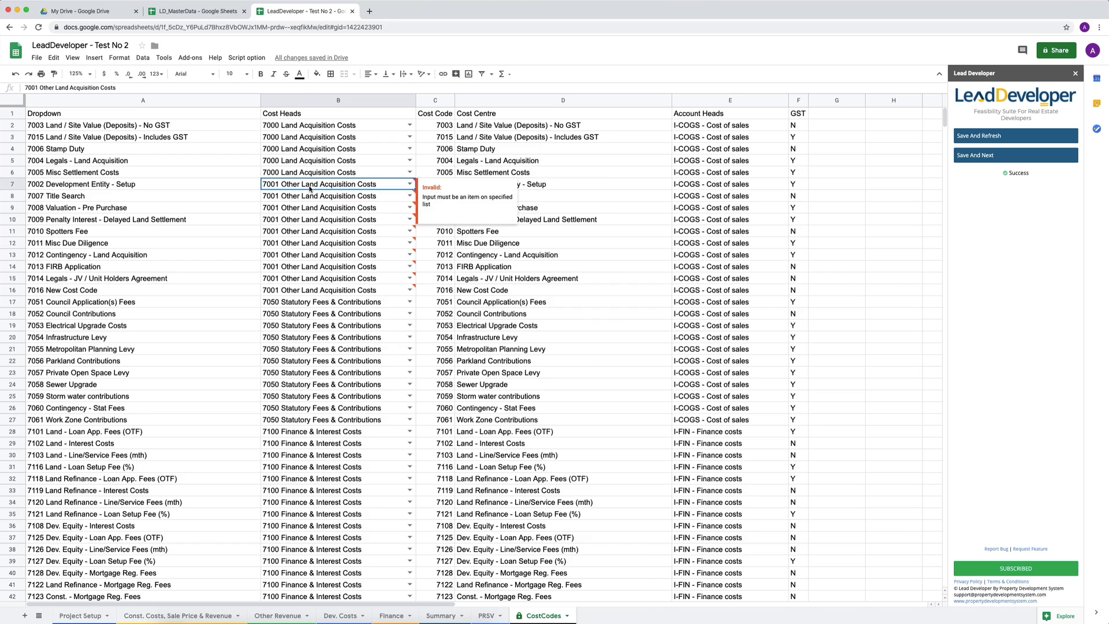
pyautogui.click(315, 102)
pyautogui.click(332, 185)
pyautogui.keyDown('shift'); pyautogui.click(383, 292); pyautogui.keyUp('shift')
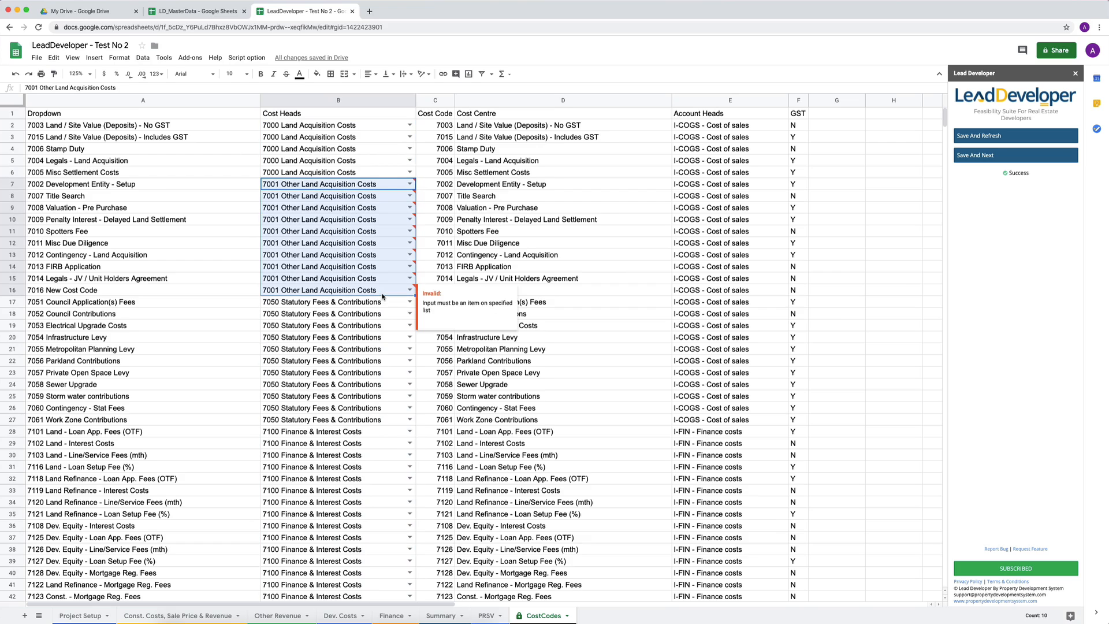
# Step: Set the cost head in B7 of the CostCodes sheet to "7001 Let's see what happens"
pyautogui.click(374, 186)
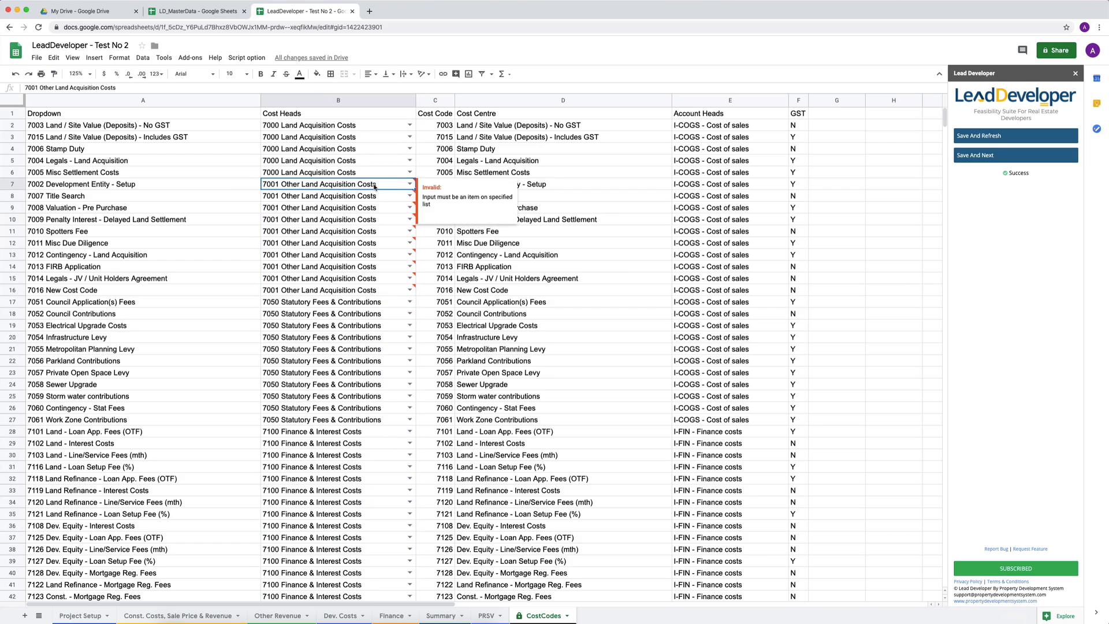
pyautogui.write('700')
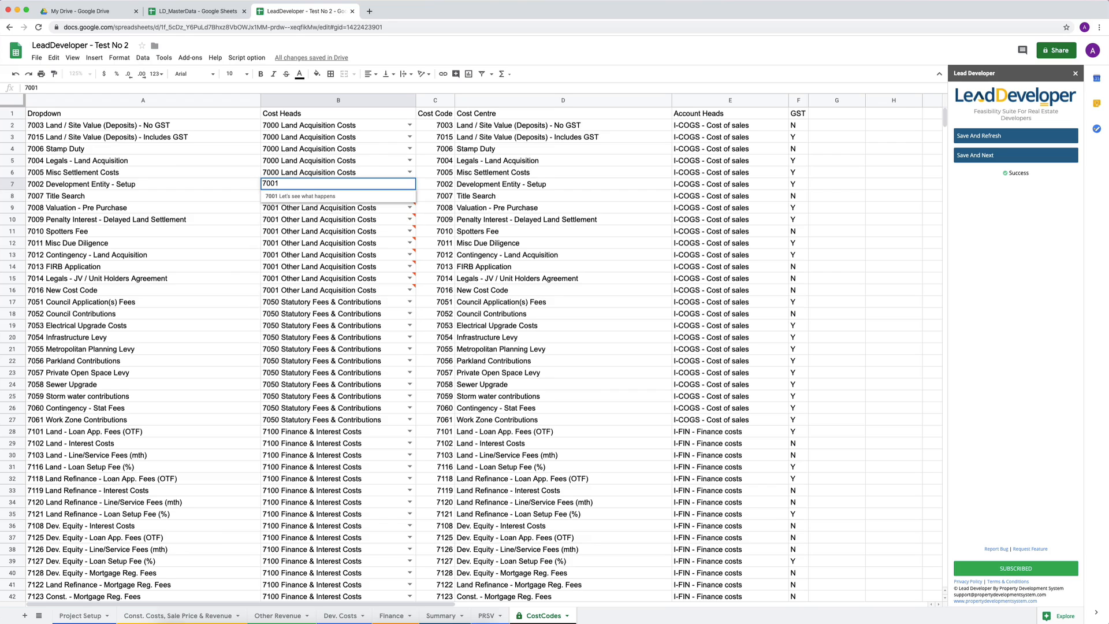
pyautogui.write('1')
pyautogui.press('Return')
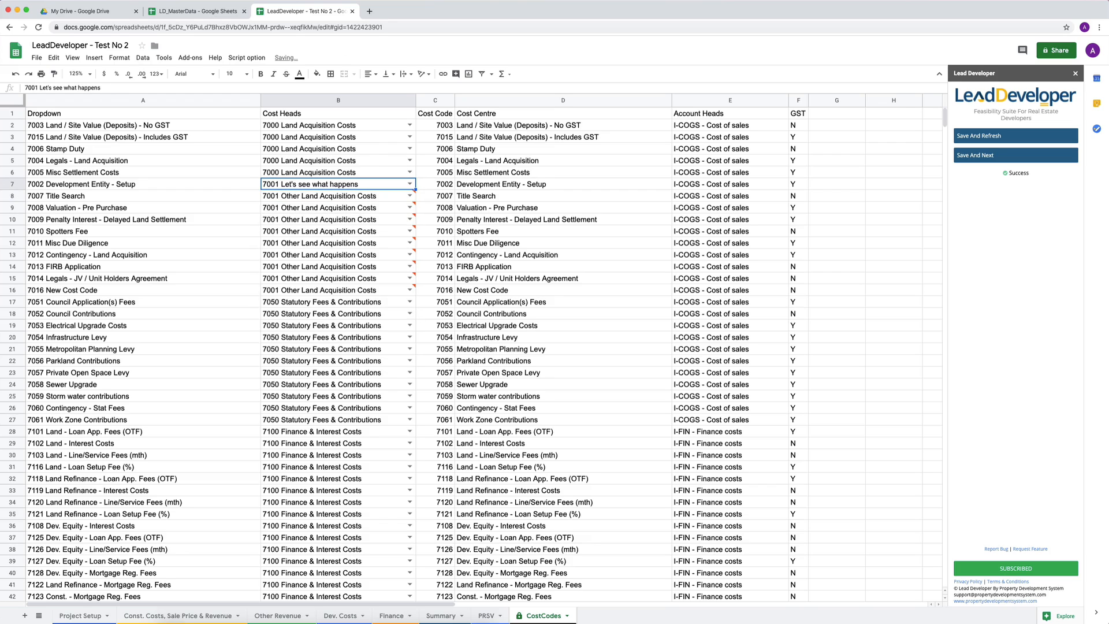
# Step: Fill the cost head in B7 down through B16 of the CostCodes sheet
pyautogui.hotkey('shift', 'Down')
pyautogui.hotkey('shift', 'Down')
pyautogui.hotkey('shift', 'Down')
pyautogui.hotkey('shift', 'Down')
pyautogui.hotkey('shift', 'Down')
pyautogui.hotkey('shift', 'Down')
pyautogui.hotkey('shift', 'Down')
pyautogui.hotkey('shift', 'Down')
pyautogui.hotkey('shift', 'Down')
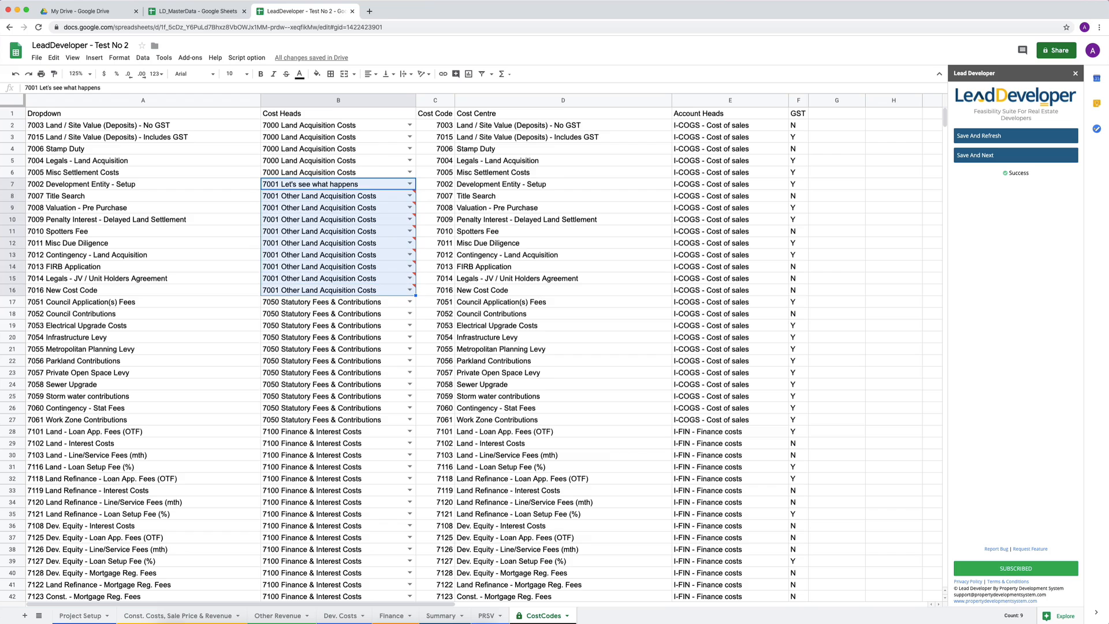
pyautogui.press('super+d')
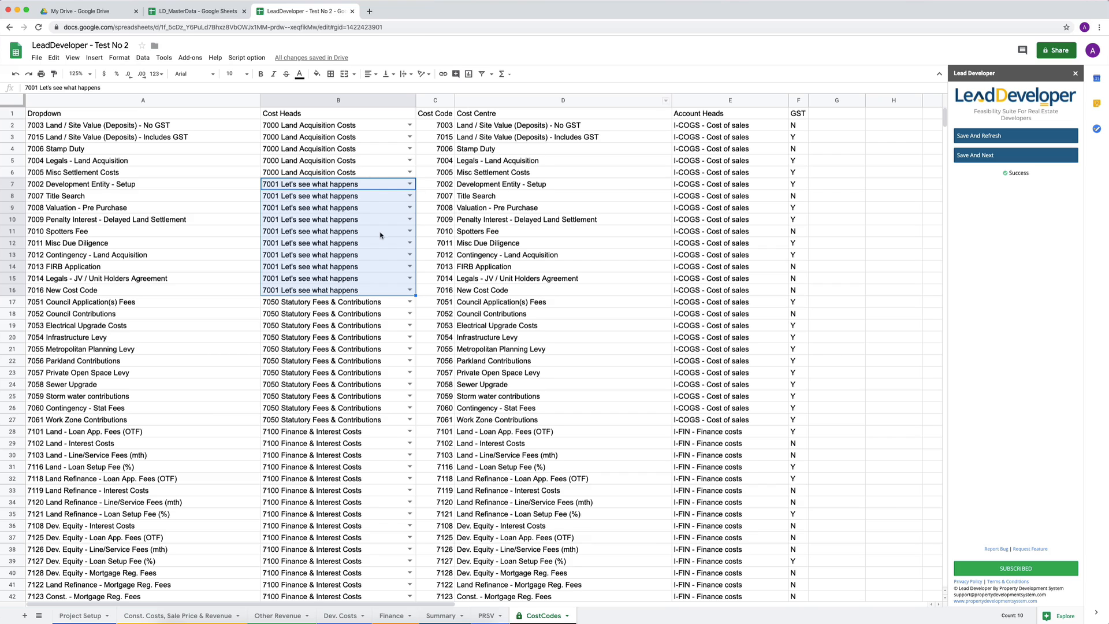
# Step: Set the cost head in row 21 of the Dev. Costs sheet to "7001 Let's see what happens"
pyautogui.click(340, 616)
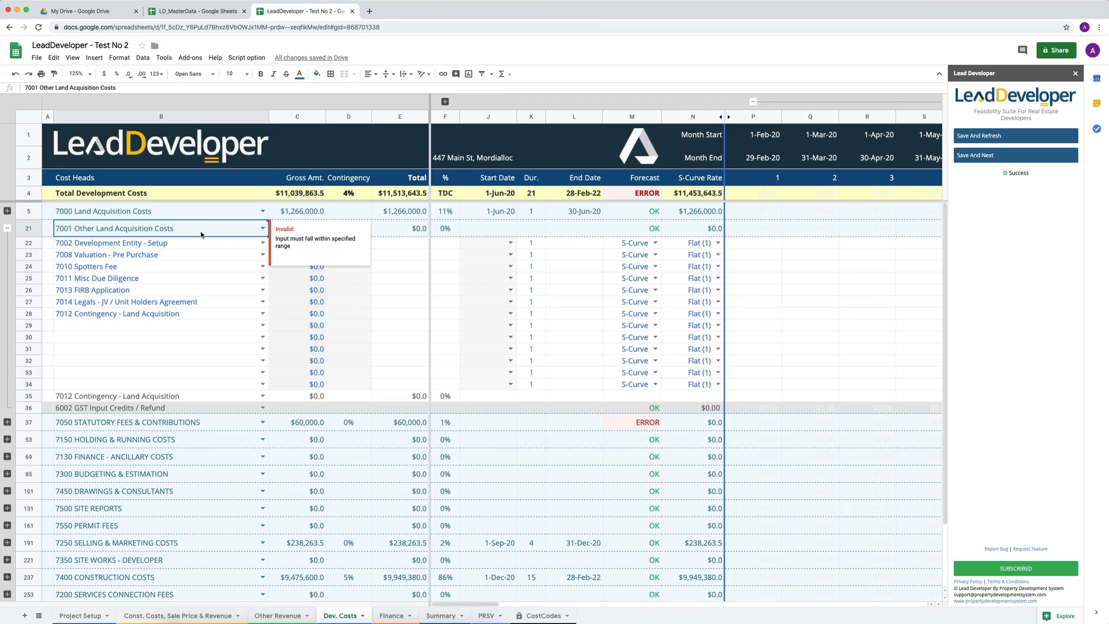
pyautogui.click(206, 292)
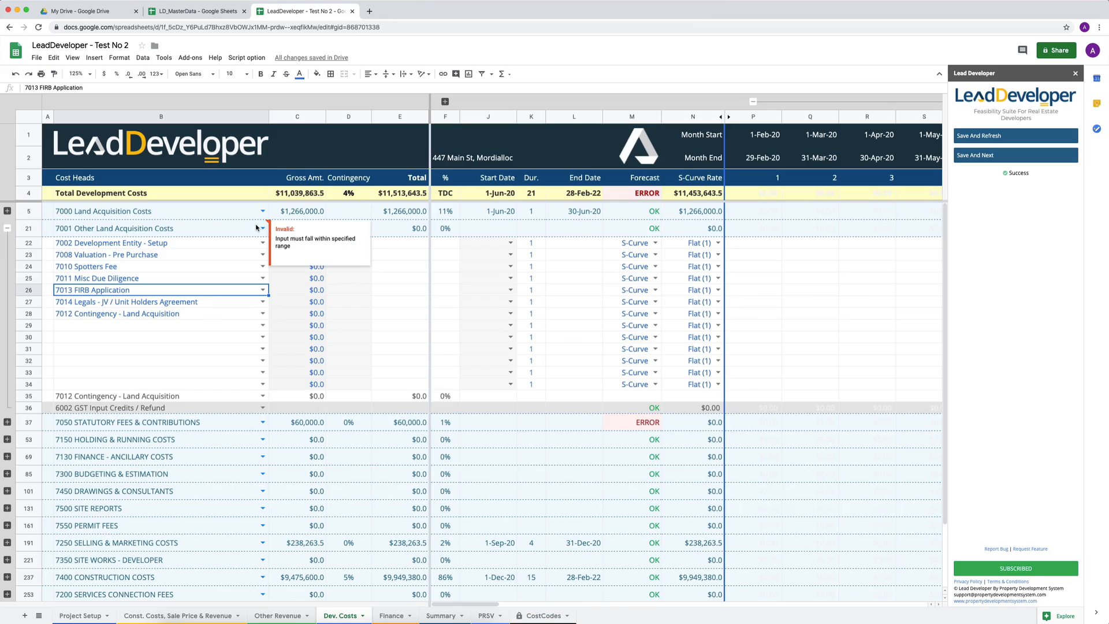
pyautogui.click(205, 233)
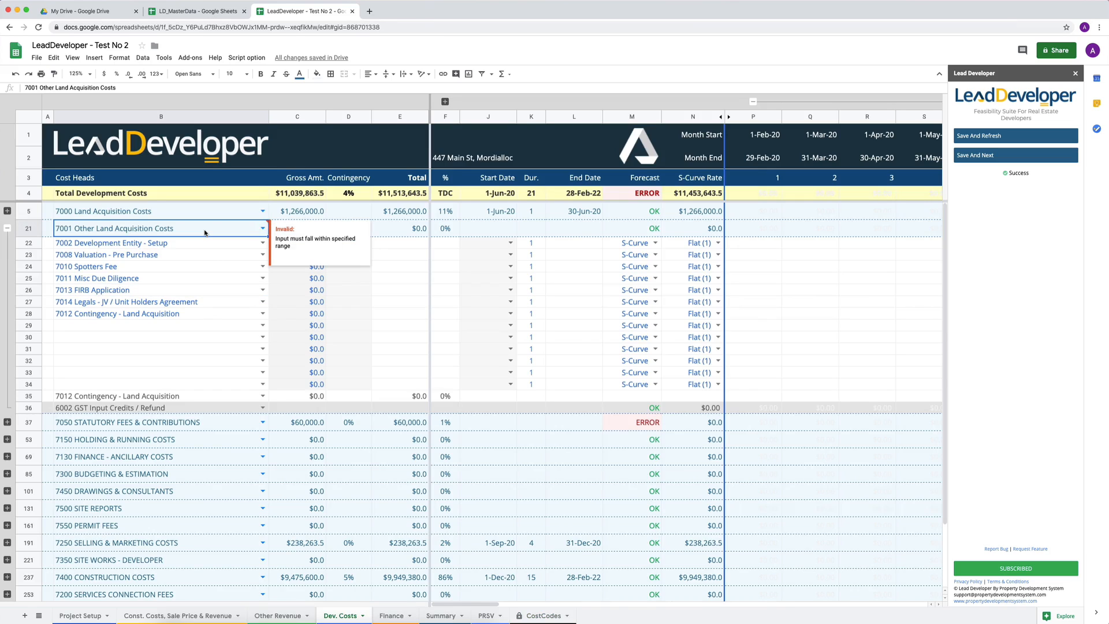
pyautogui.write('7001')
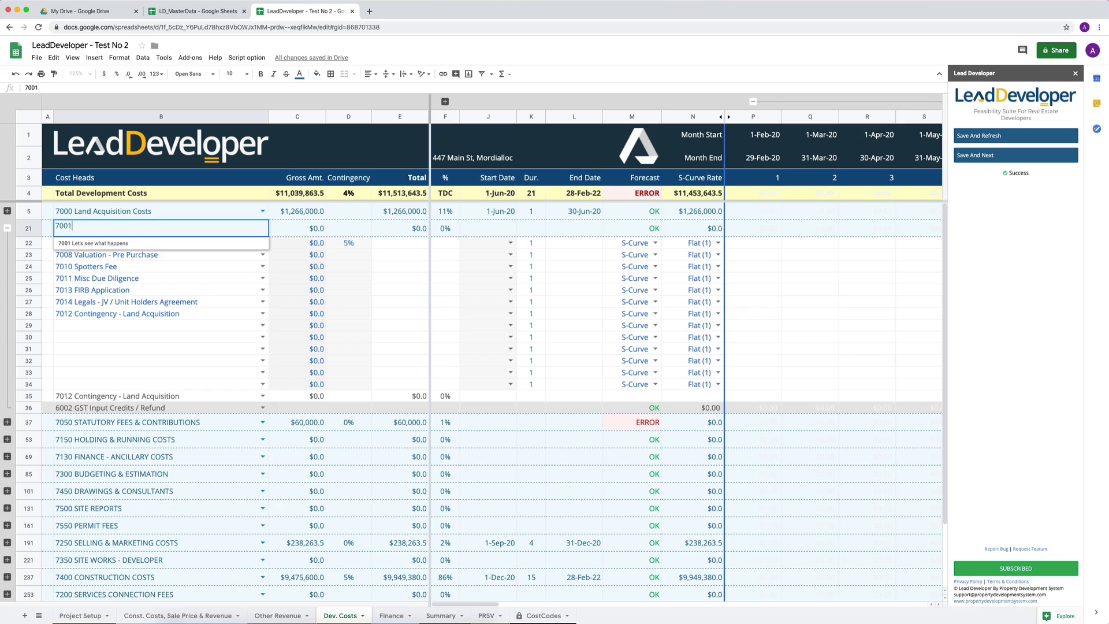
pyautogui.press('Return')
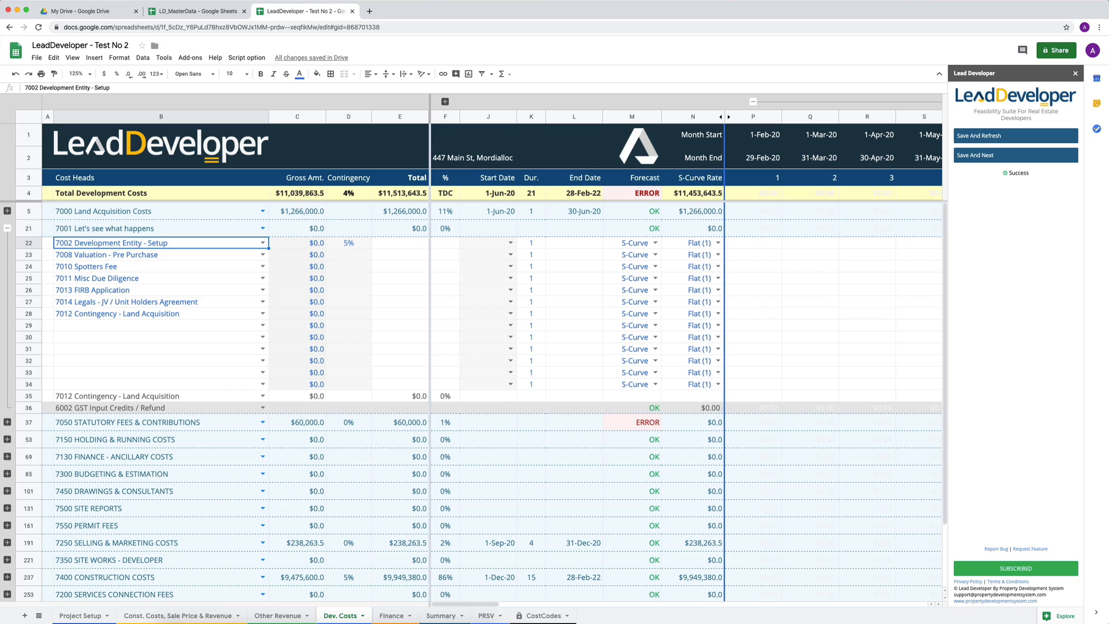
# Step: Move the description "Other Land Acquisition Costs" from C24 to head 7001 in C3 of the CostHeads sheet in LD_MasterData
pyautogui.click(209, 7)
pyautogui.click(384, 456)
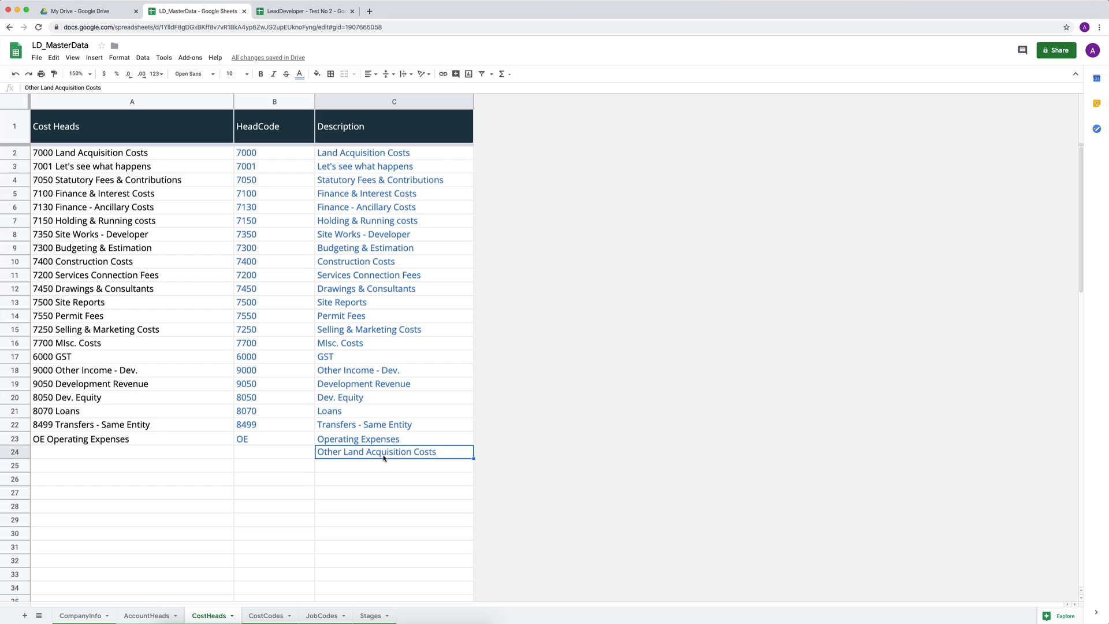
pyautogui.tripleClick(383, 456)
pyautogui.press('super+c')
pyautogui.press('BackSpace')
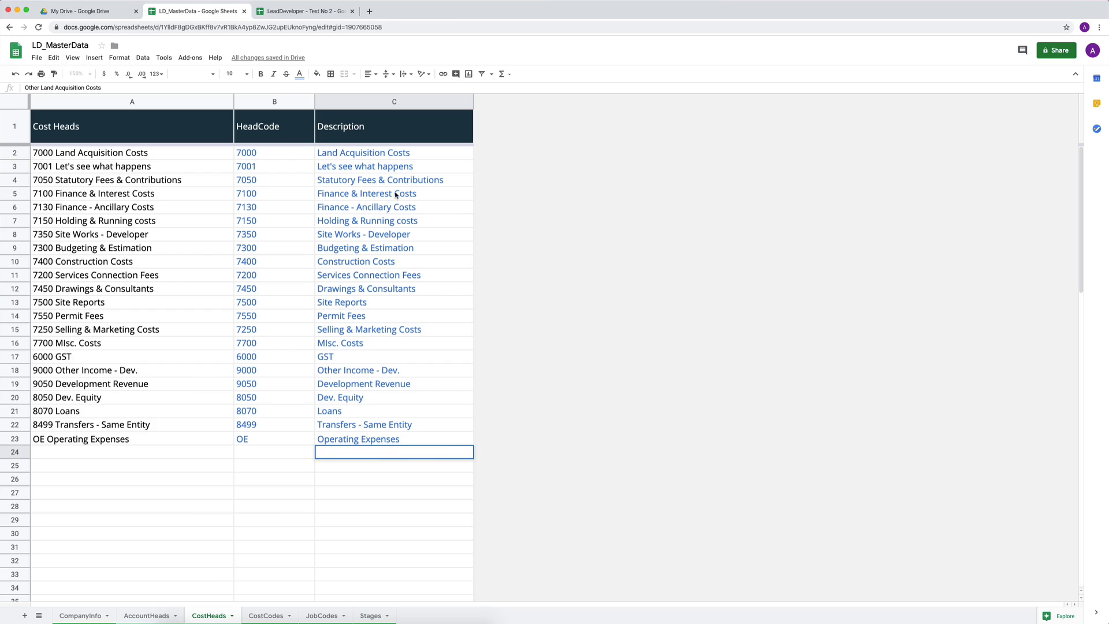
pyautogui.tripleClick(371, 167)
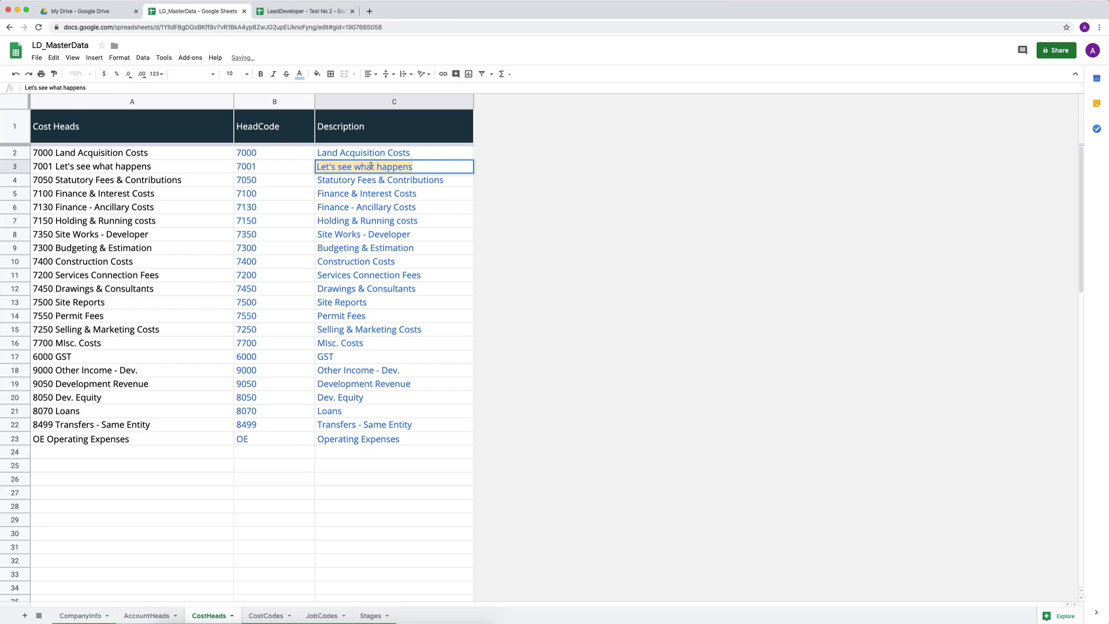
pyautogui.press('super+v')
pyautogui.press('Return')
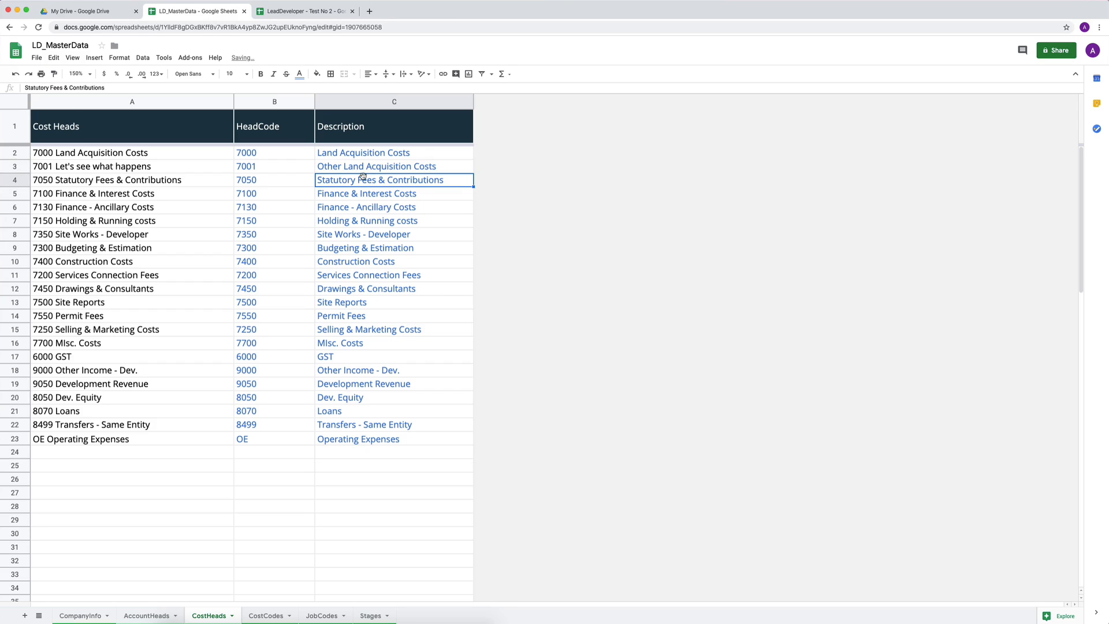
# Step: Set the cost head in B7 of the CostCodes sheet in LeadDeveloper - Test No 2 to "7001 Other Land Acquisition Costs"
pyautogui.click(315, 11)
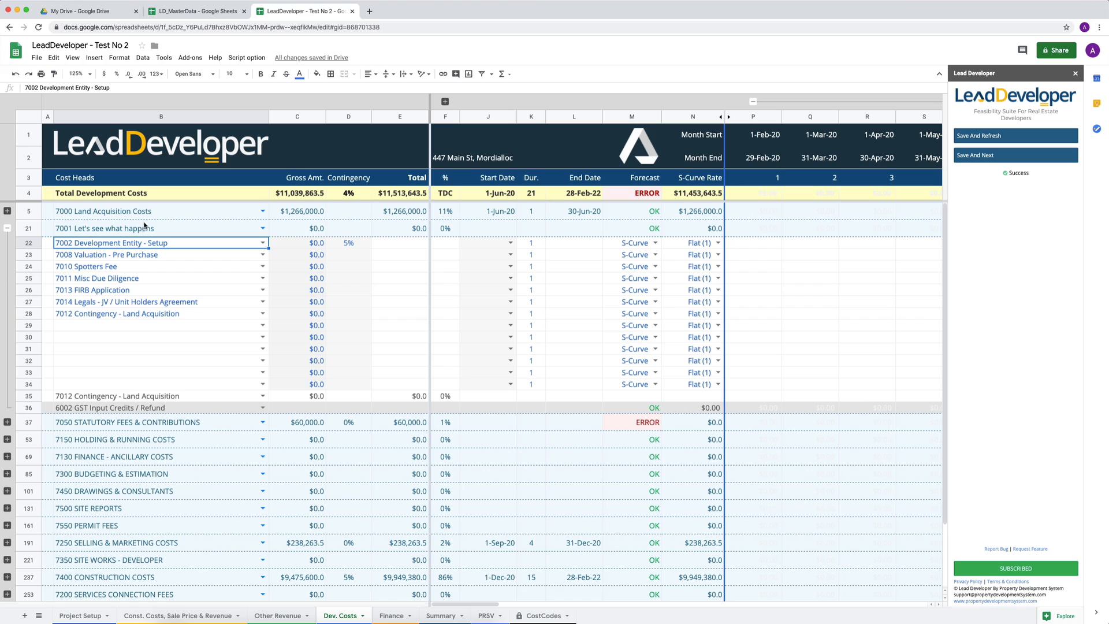
pyautogui.click(543, 616)
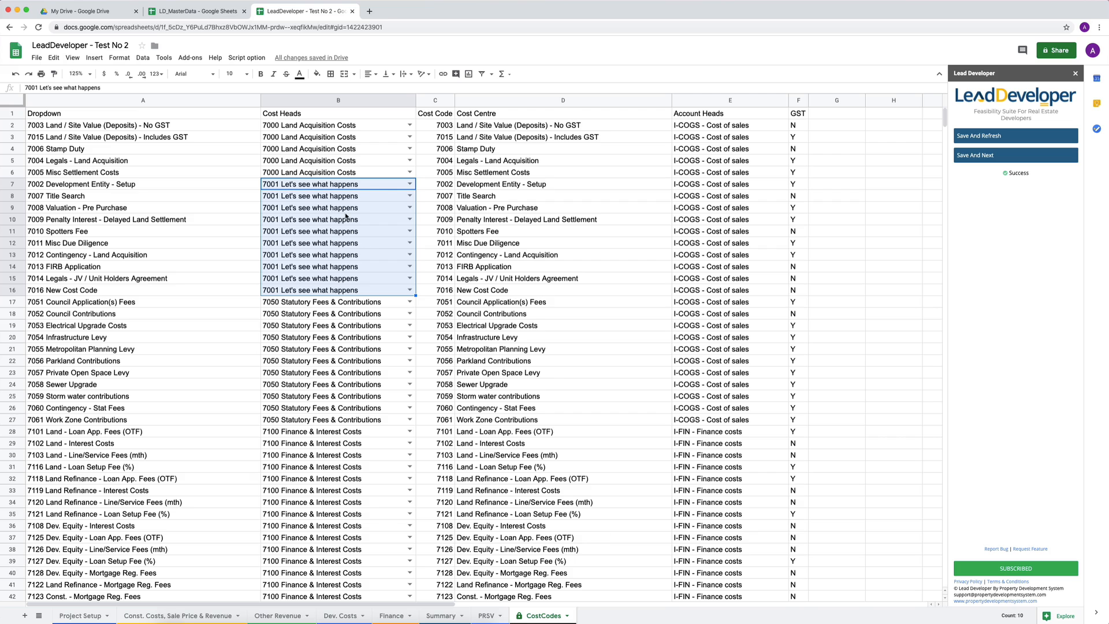
pyautogui.click(391, 186)
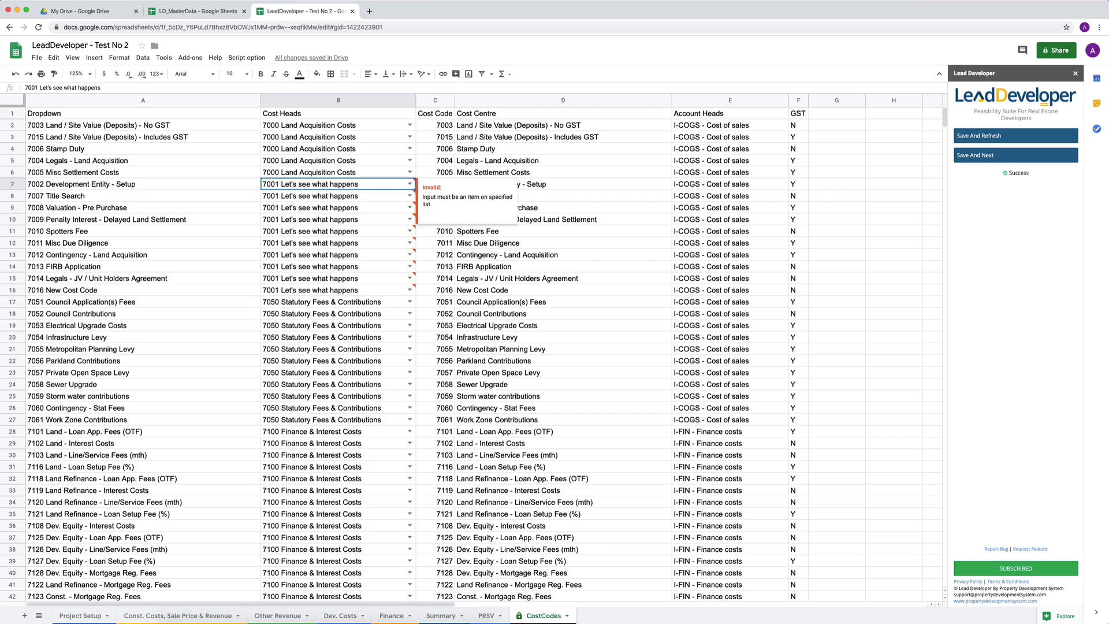
pyautogui.write('7001')
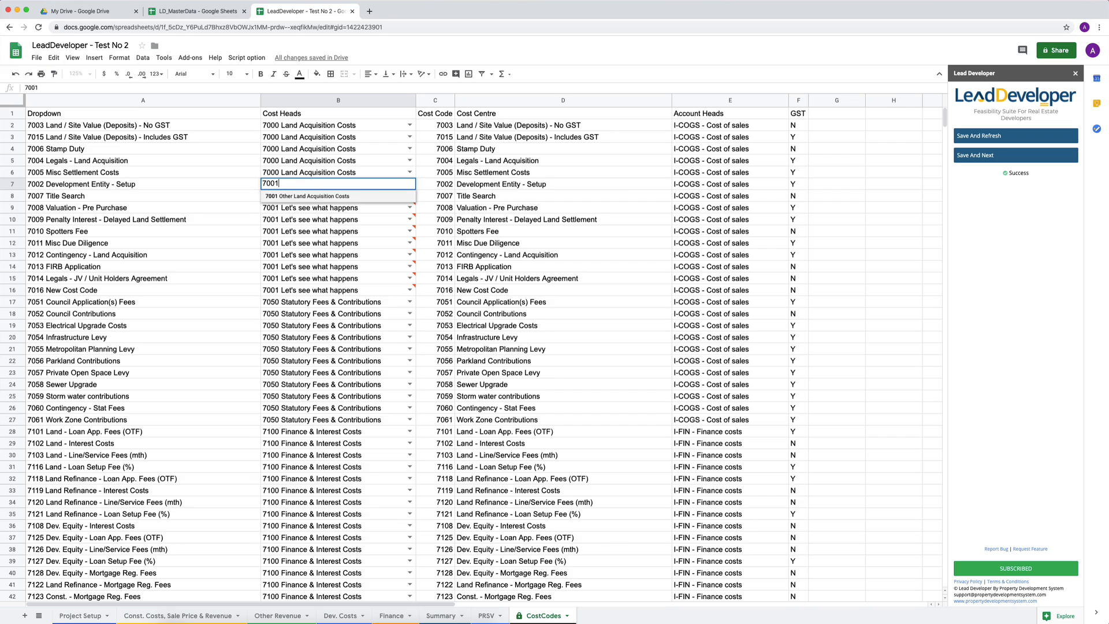
pyautogui.press('Return')
# Step: Fill the cost head in B7 down through B16 and hide the CostCodes sheet
pyautogui.hotkey('shift', 'Down')
pyautogui.hotkey('shift', 'Down')
pyautogui.hotkey('shift', 'Down')
pyautogui.hotkey('shift', 'Down')
pyautogui.hotkey('shift', 'Down')
pyautogui.hotkey('shift', 'Down')
pyautogui.hotkey('shift', 'Down')
pyautogui.hotkey('shift', 'Down')
pyautogui.hotkey('shift', 'Down')
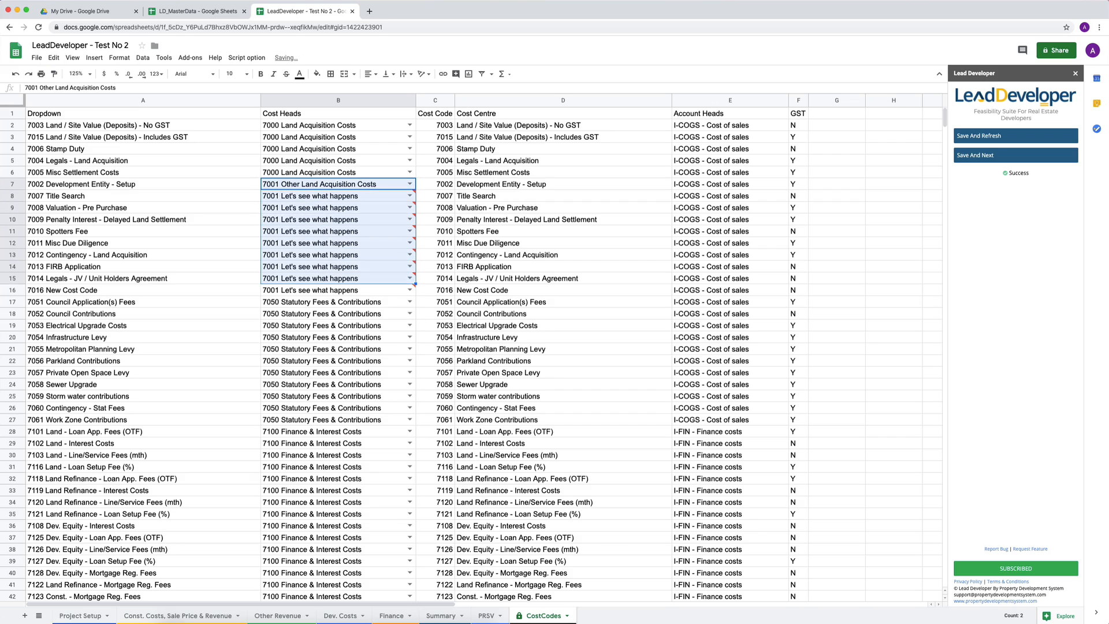
pyautogui.press('super+d')
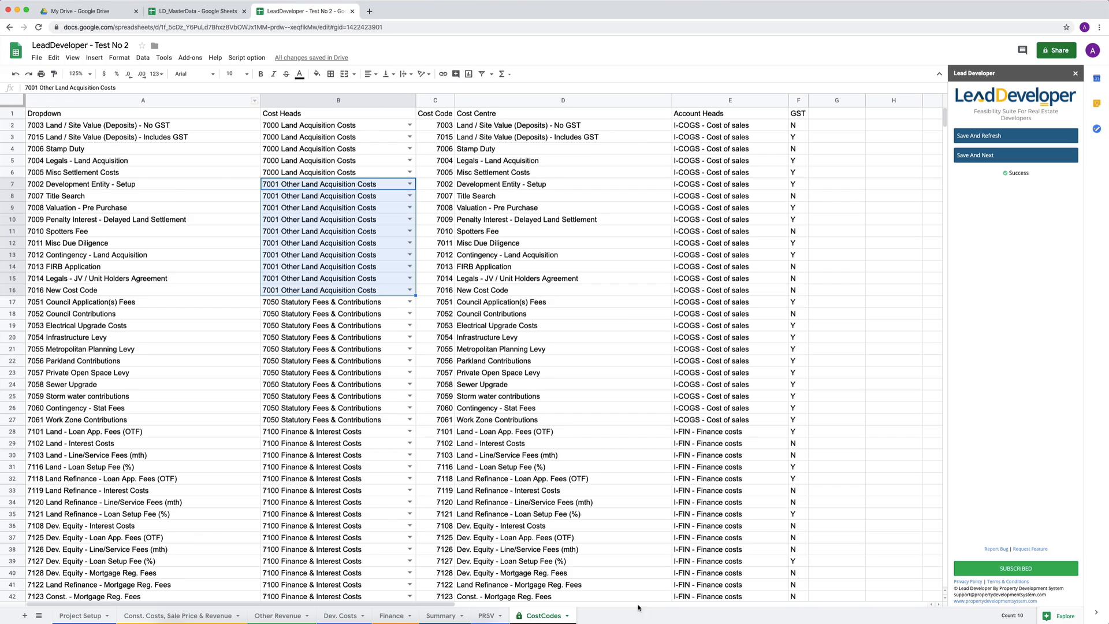
pyautogui.click(567, 615)
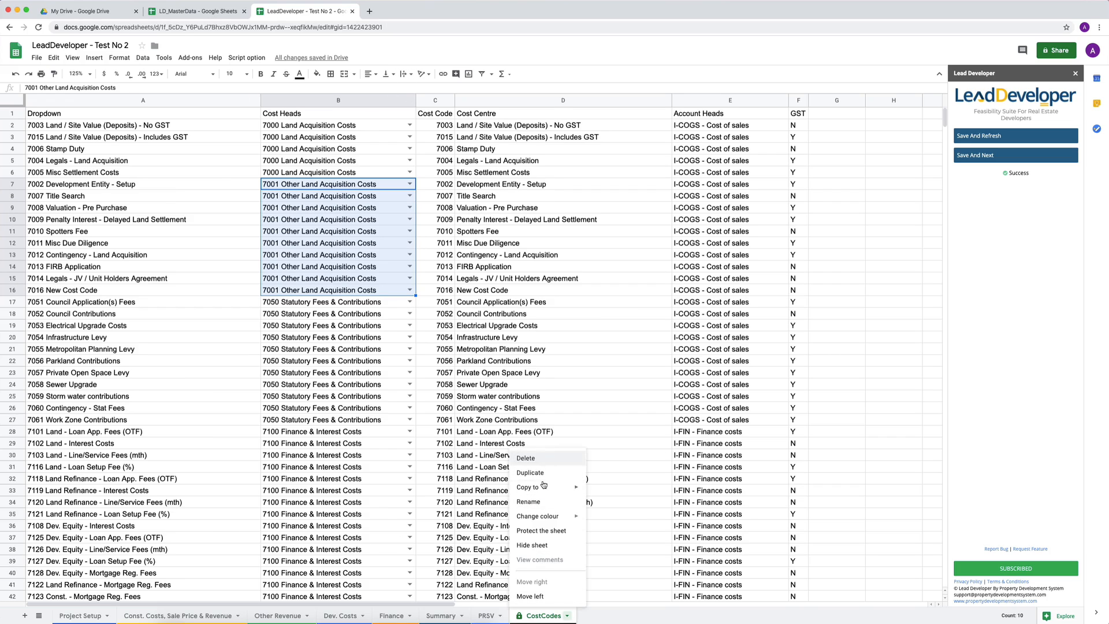
pyautogui.click(531, 544)
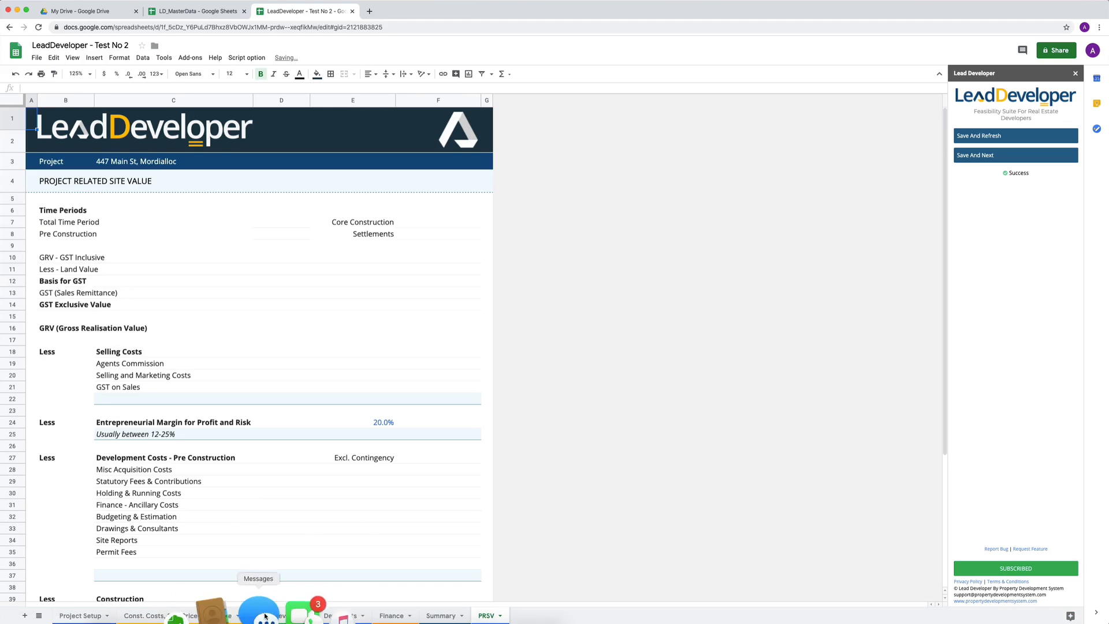
# Step: Set the cost head in row 21 of the Dev. Costs sheet to "7001 Other Land Acquisition Costs"
pyautogui.click(340, 616)
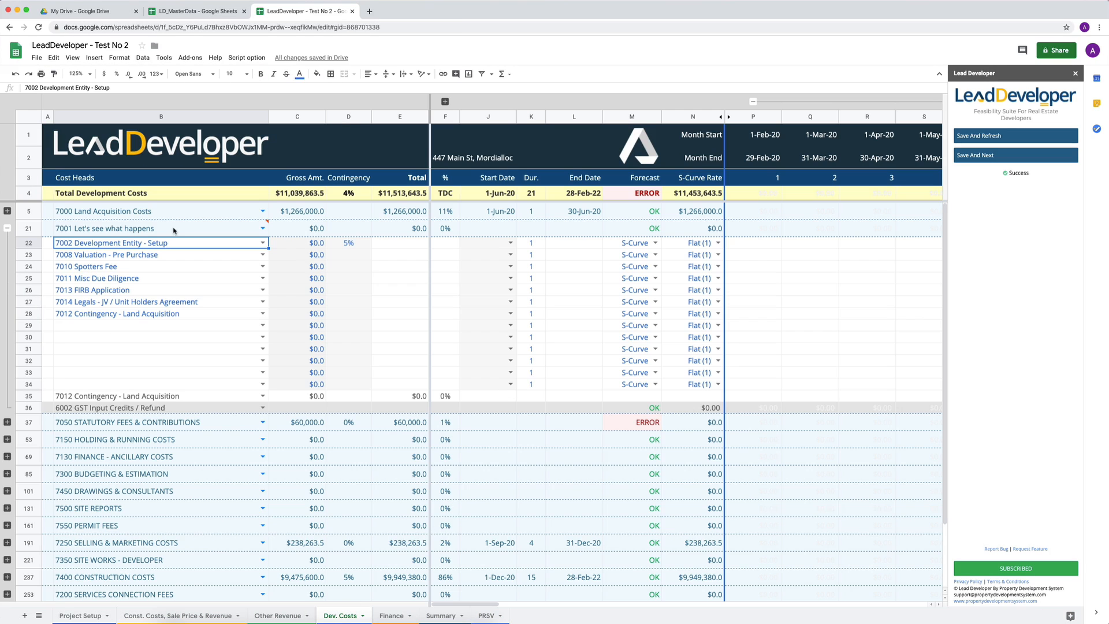
pyautogui.click(173, 231)
pyautogui.write('7001')
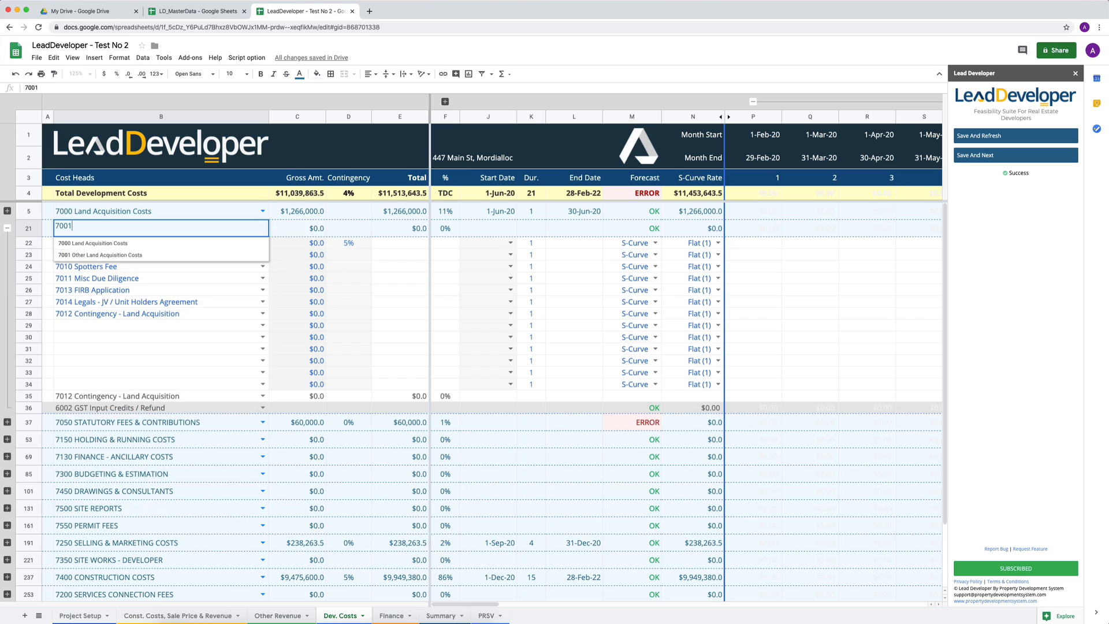
pyautogui.click(139, 256)
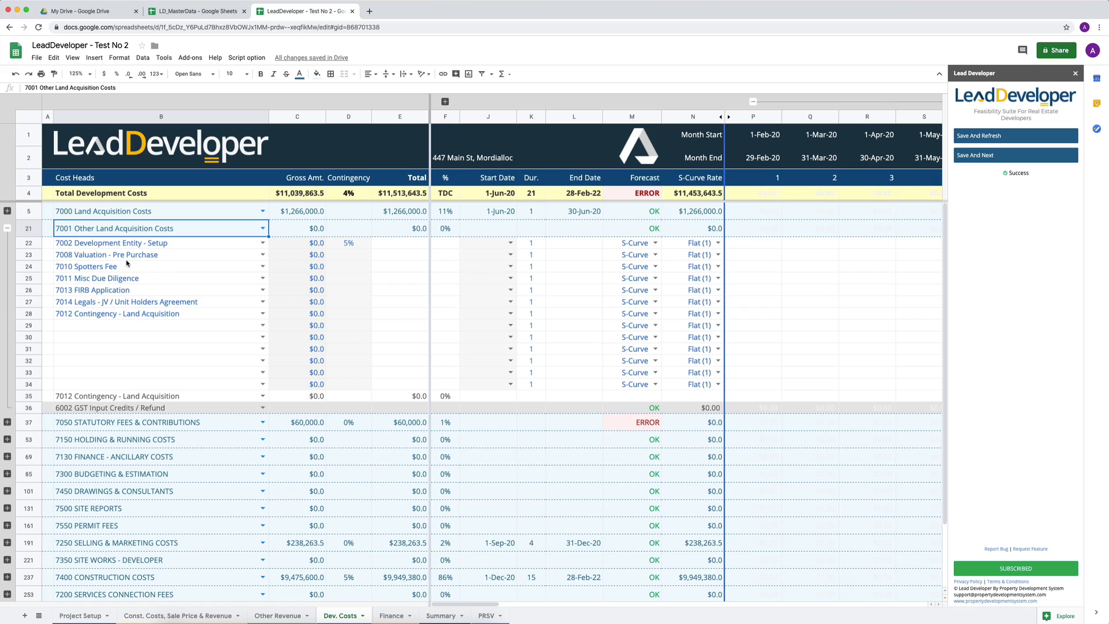
# Step: Collapse the row group under head 7001 and expand the one under 7050 to examine its cost codes in B38:B50
pyautogui.click(7, 228)
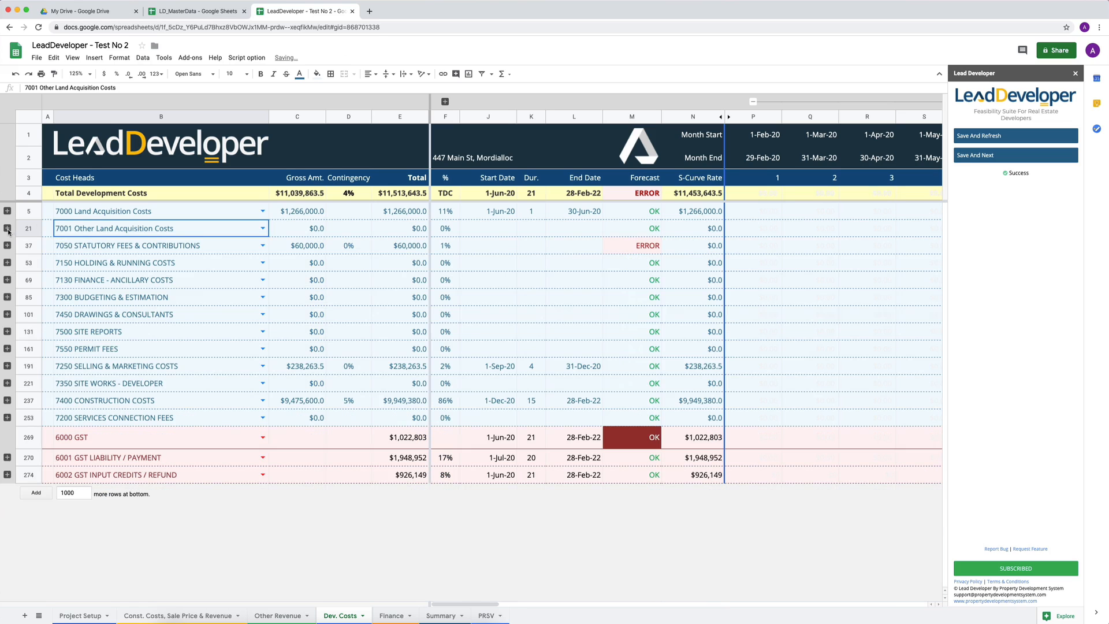
pyautogui.click(7, 244)
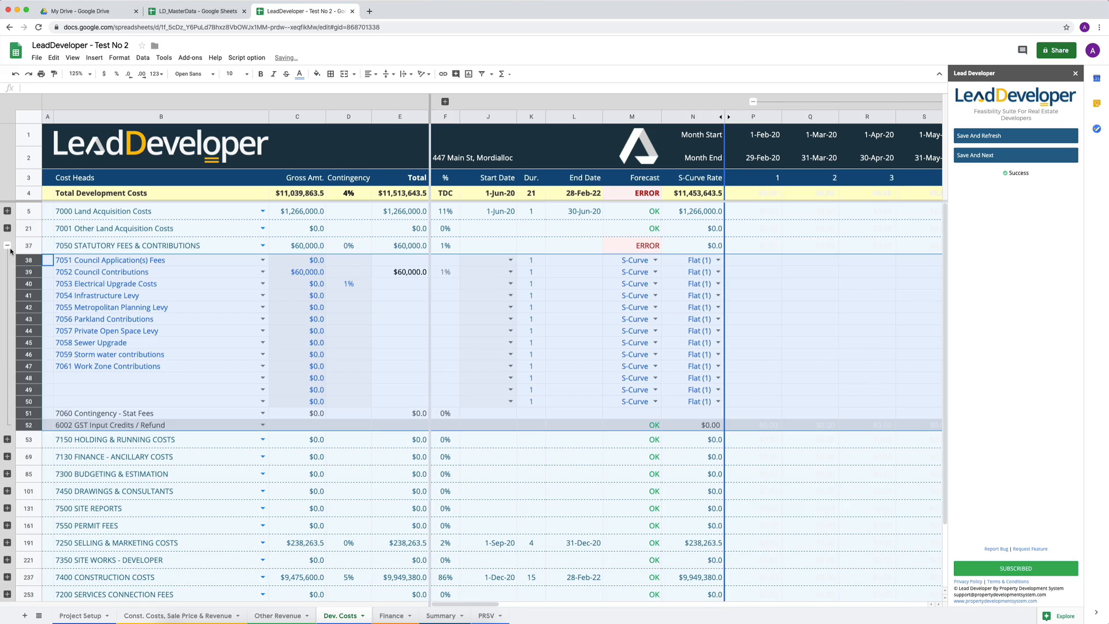
pyautogui.click(133, 250)
pyautogui.moveTo(132, 261); pyautogui.dragTo(144, 399)
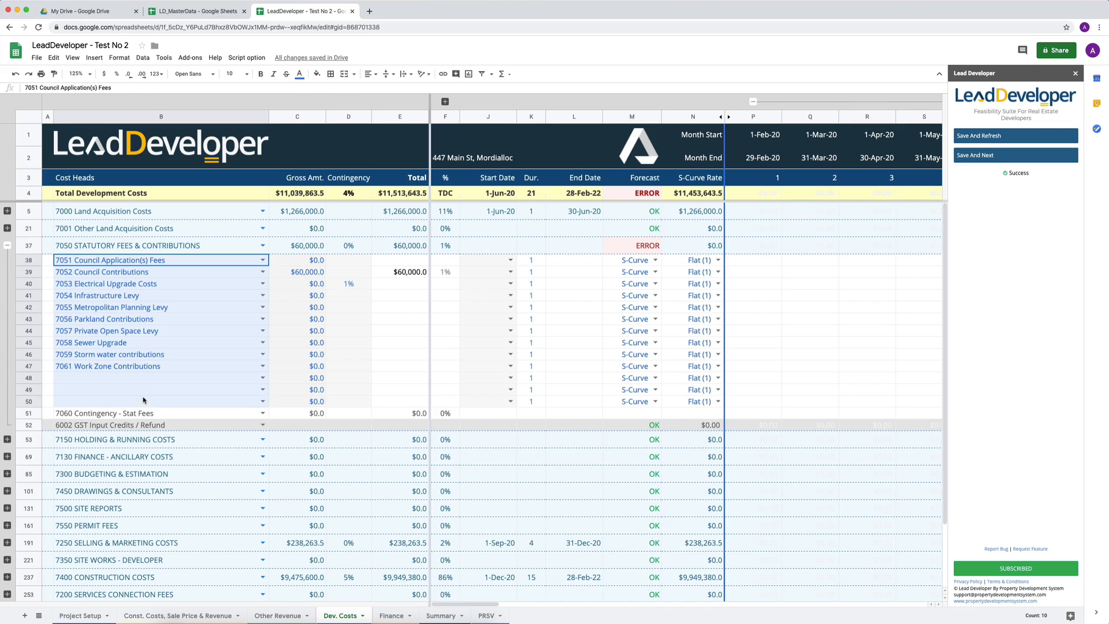
# Step: Expand the row group under head 7001 to examine its cost codes and contingency row, and collapse the 7050 group
pyautogui.click(7, 228)
pyautogui.click(117, 306)
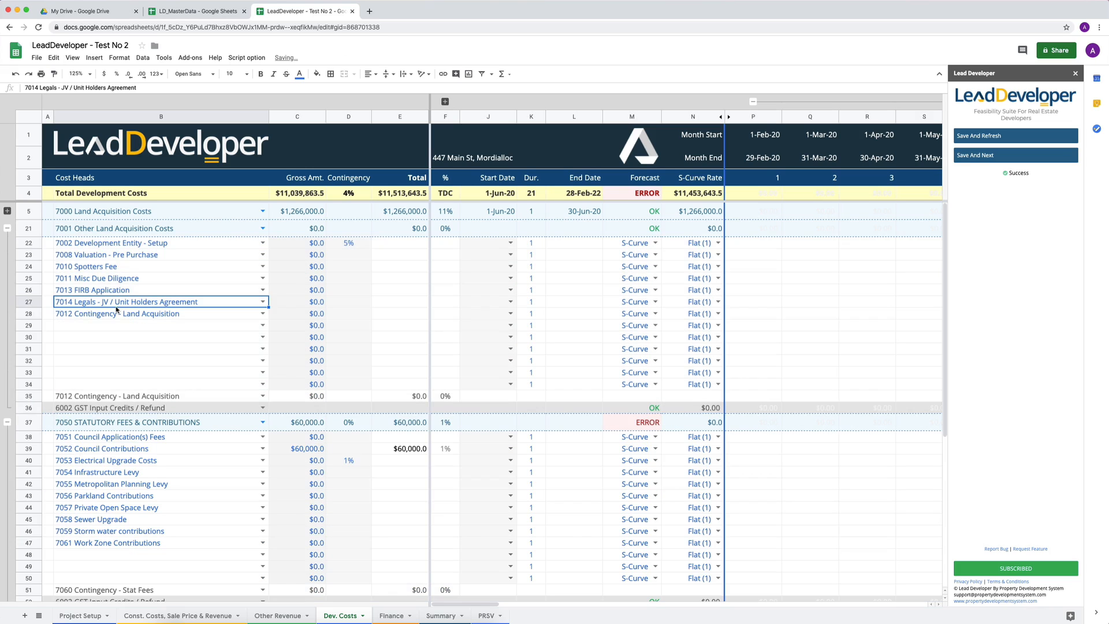
pyautogui.click(32, 396)
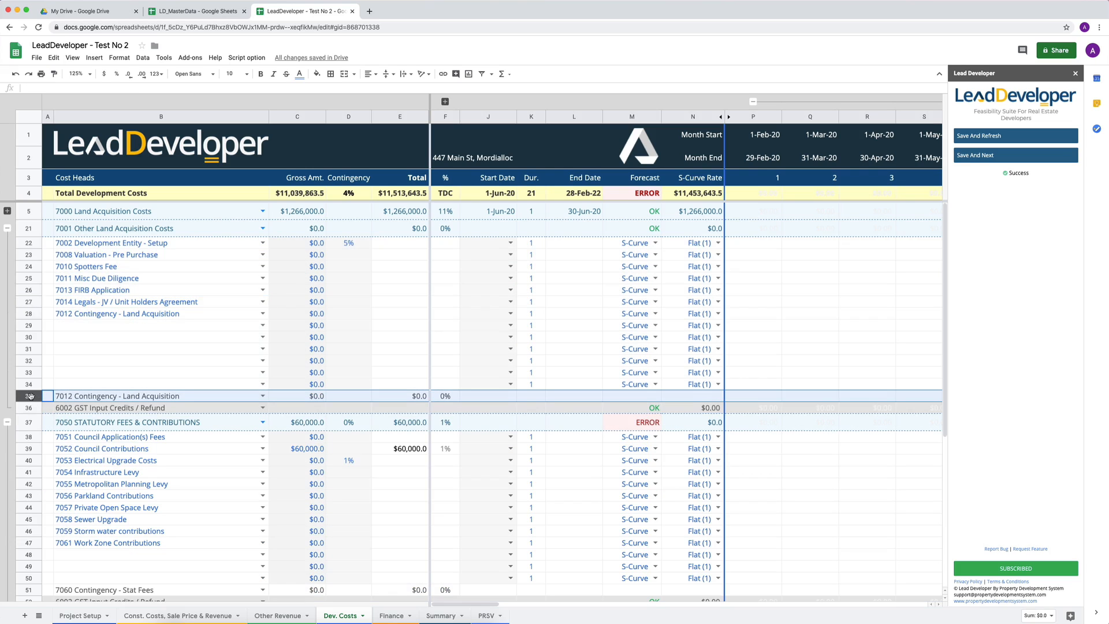
pyautogui.scroll(-5, 68, 456)
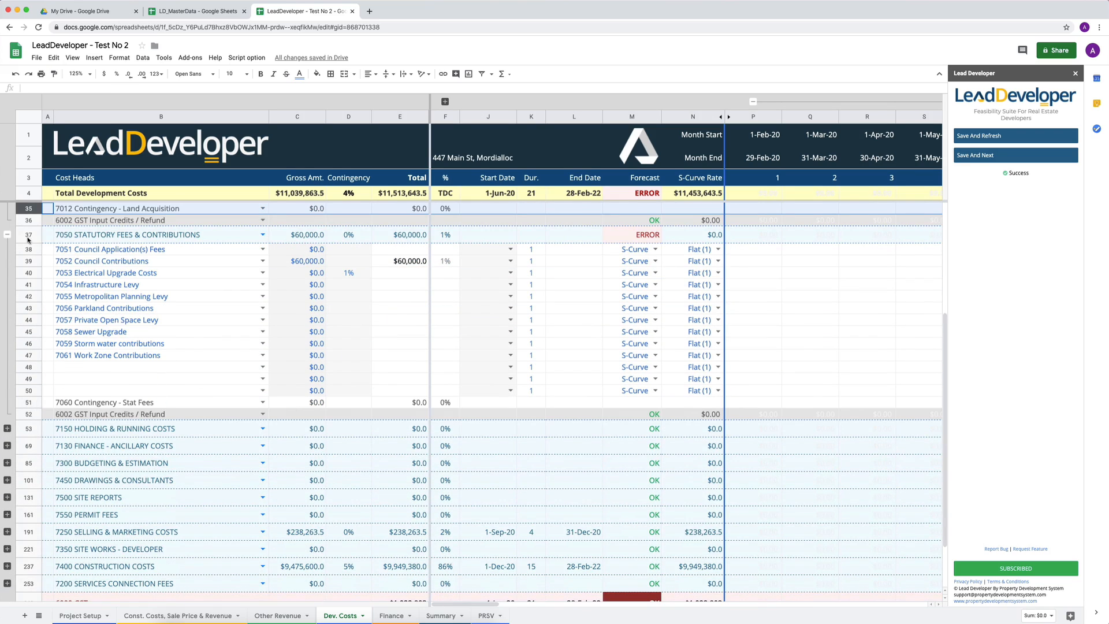
pyautogui.click(7, 234)
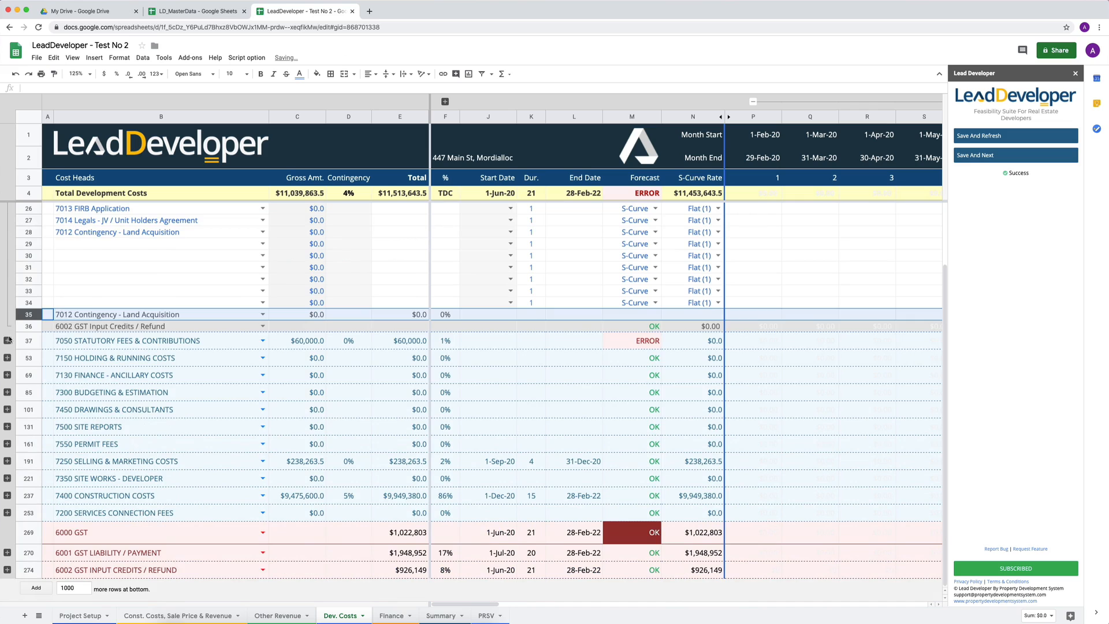
pyautogui.scroll(3, 23, 277)
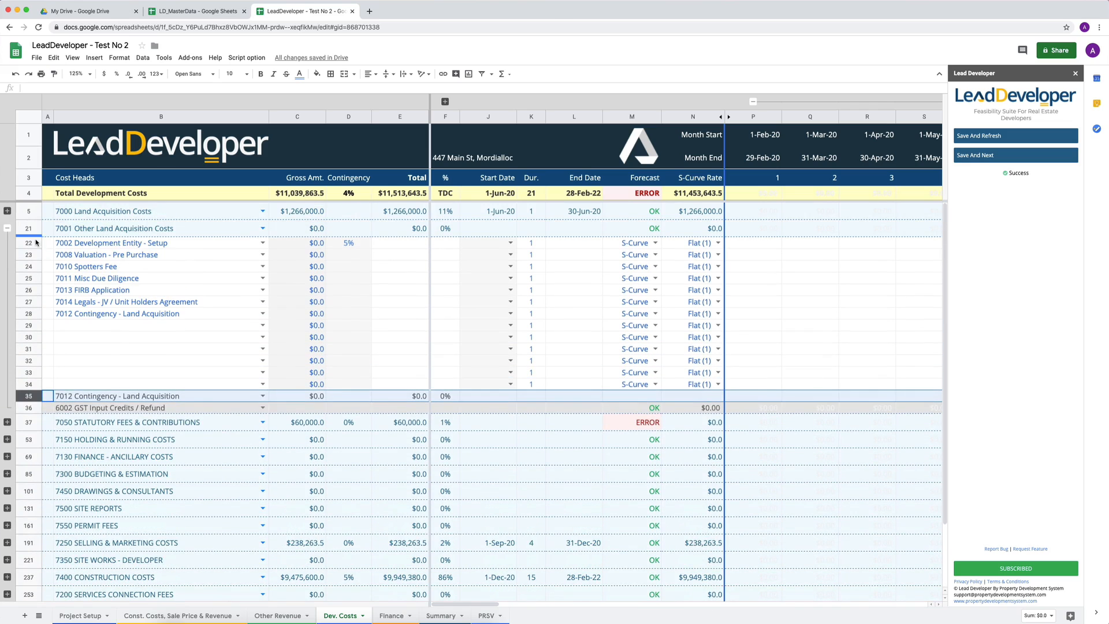
# Step: Examine rows 22 to 35 under head 7001, including its contingency line in row 35 and the GST line in row 36
pyautogui.click(35, 242)
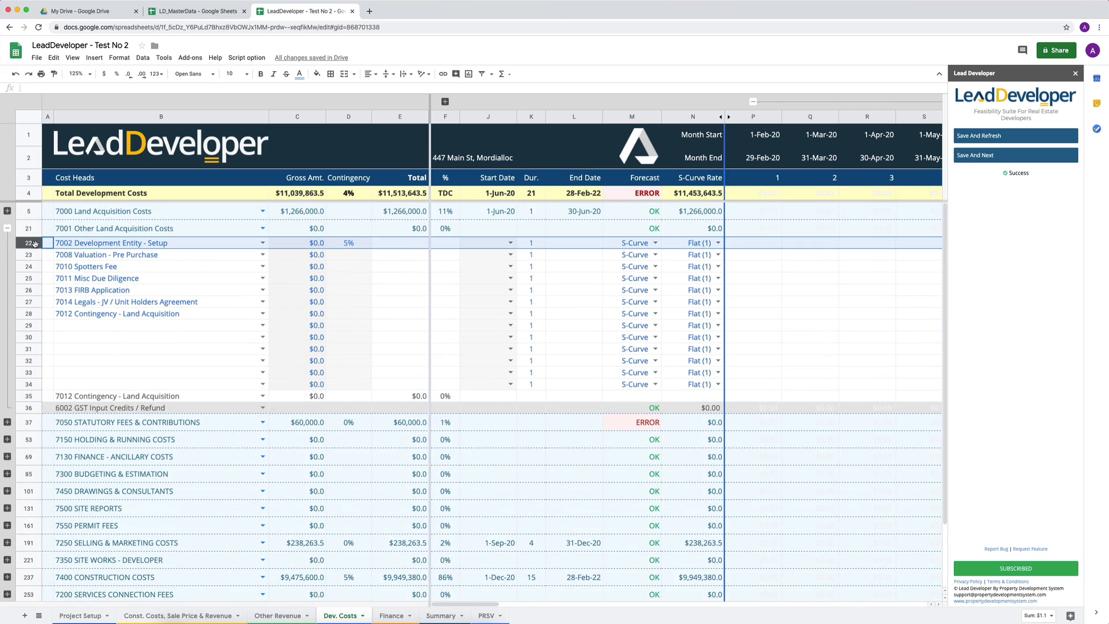
pyautogui.keyDown('shift'); pyautogui.click(33, 397); pyautogui.keyUp('shift')
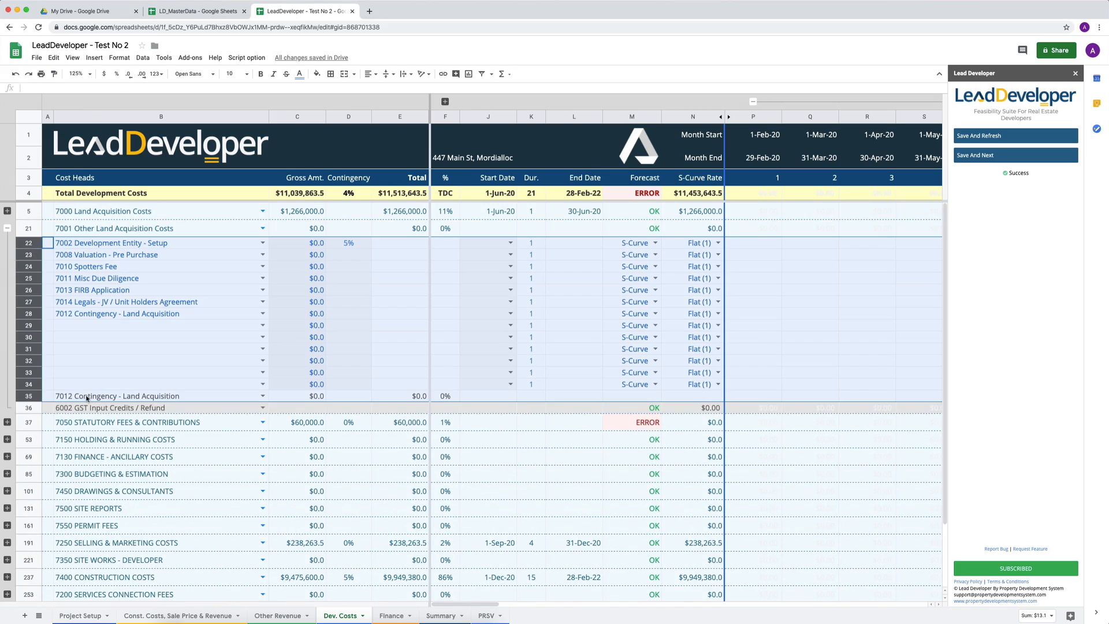
pyautogui.click(93, 397)
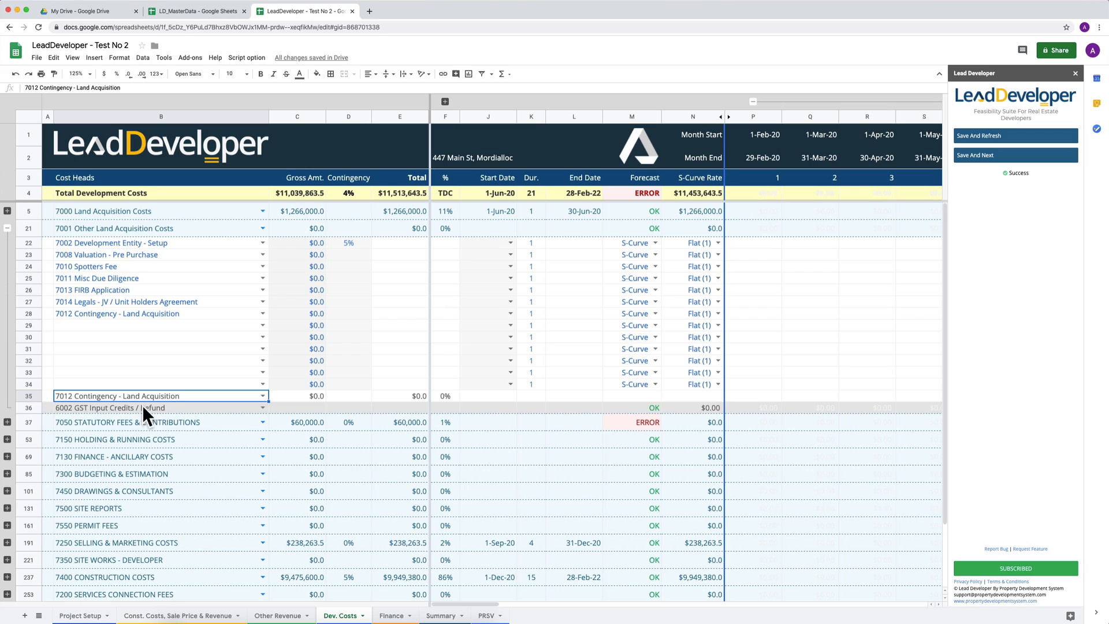
pyautogui.click(209, 410)
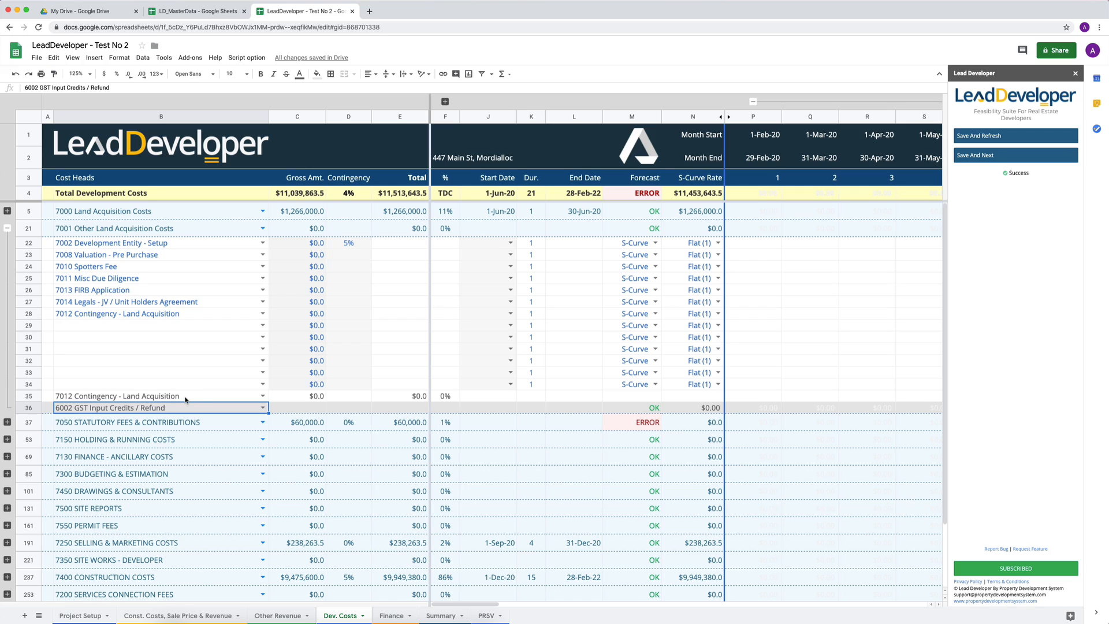
pyautogui.click(154, 397)
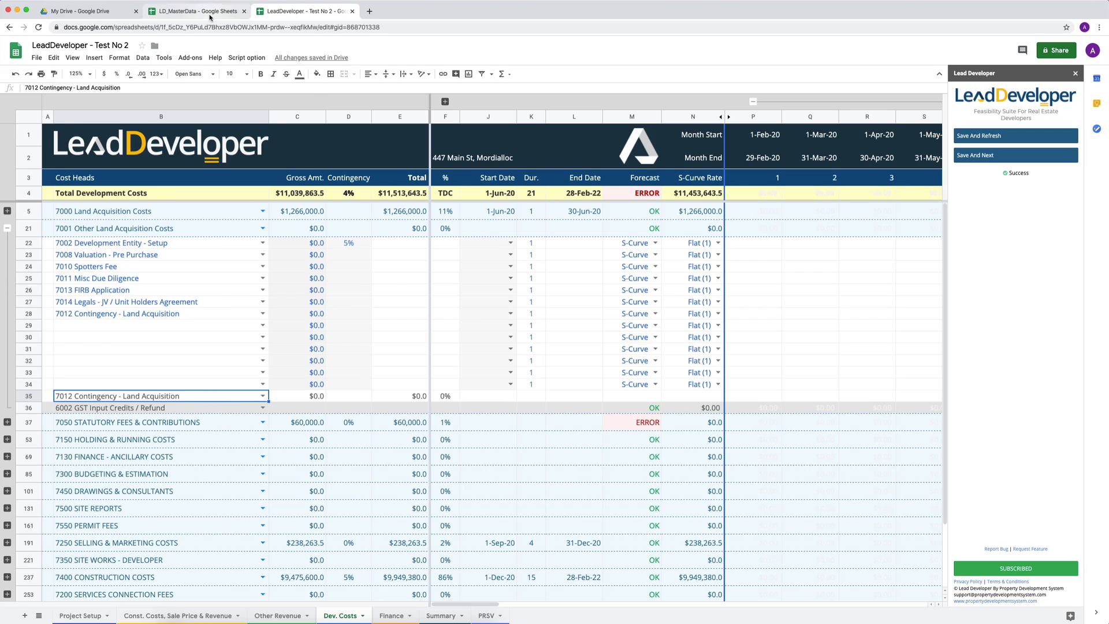
# Step: Examine the cost head, code and cost centre of the land acquisition contingency in row 13 of LD_MasterData's CostCodes sheet
pyautogui.click(196, 11)
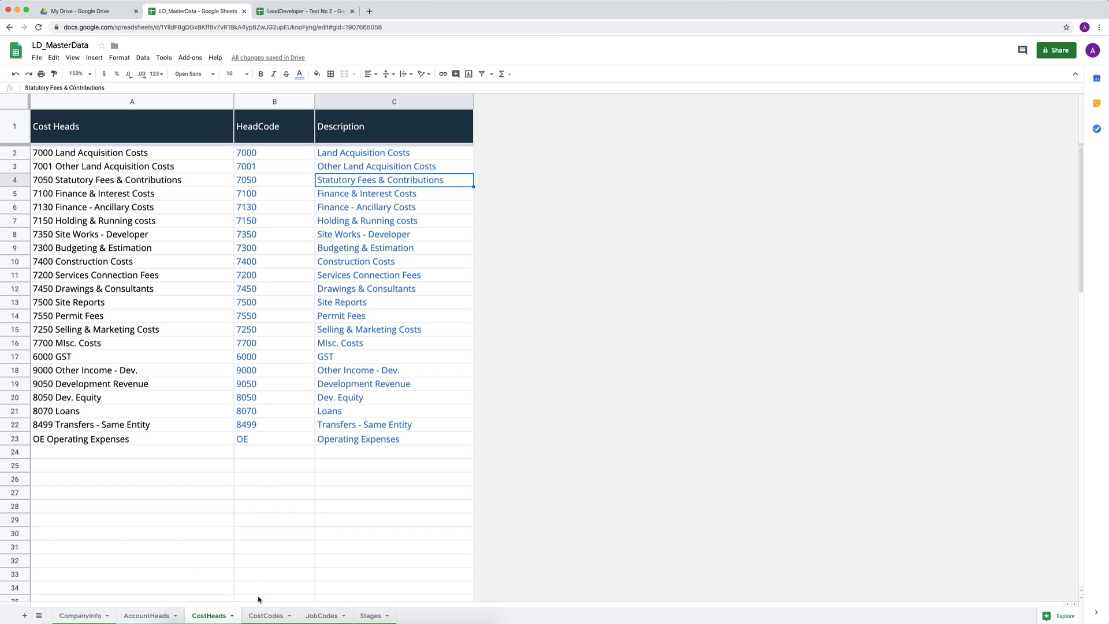
pyautogui.click(265, 615)
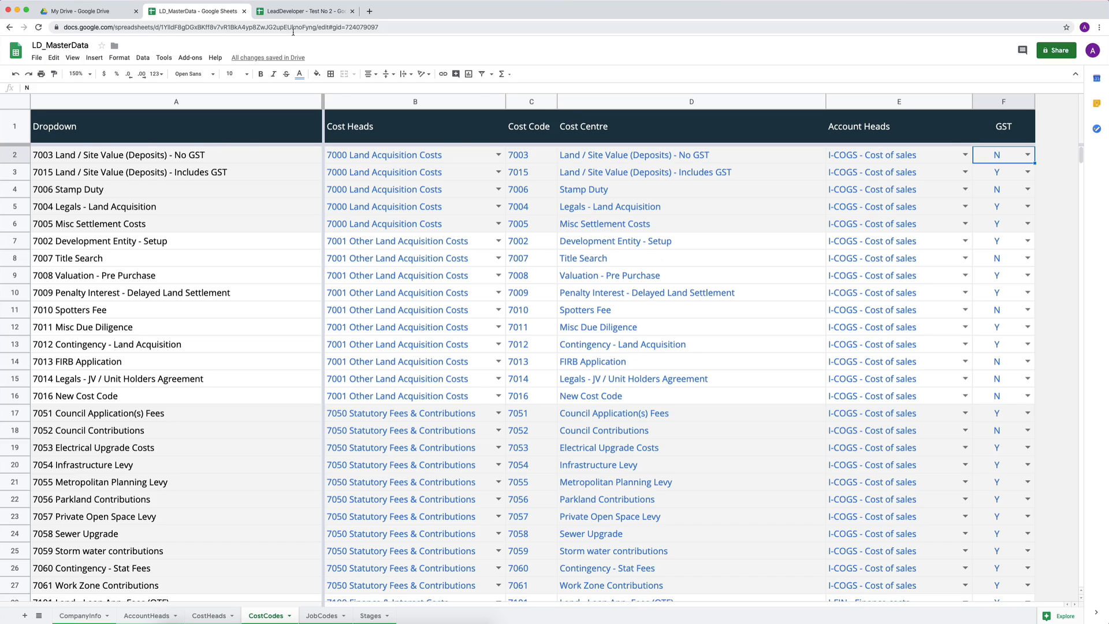
pyautogui.click(294, 12)
pyautogui.click(197, 12)
pyautogui.click(517, 292)
pyautogui.click(578, 346)
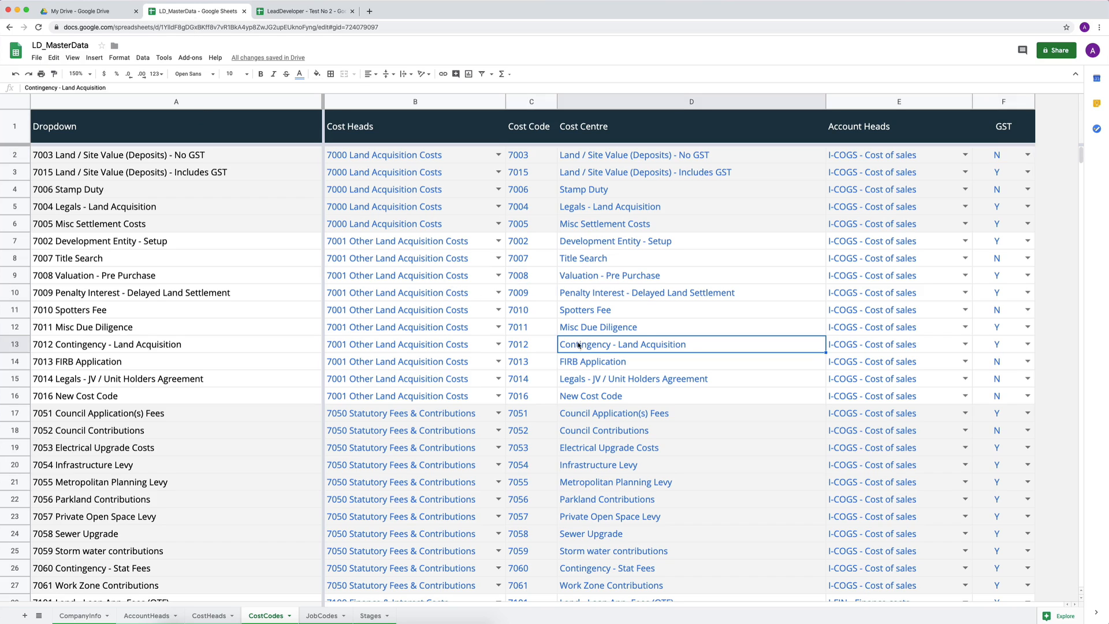
pyautogui.moveTo(381, 347); pyautogui.dragTo(670, 345)
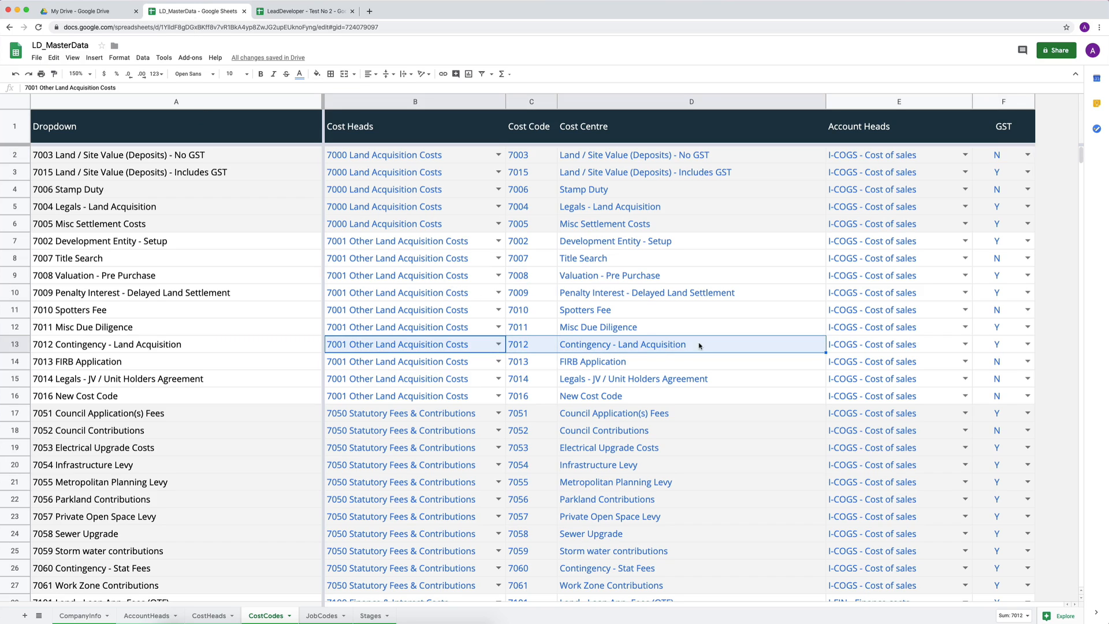
# Step: Examine the contingency amount in C35 and the gross amount and contingency cells C22:D34 of LeadDeveloper's Dev. Costs sheet
pyautogui.click(303, 12)
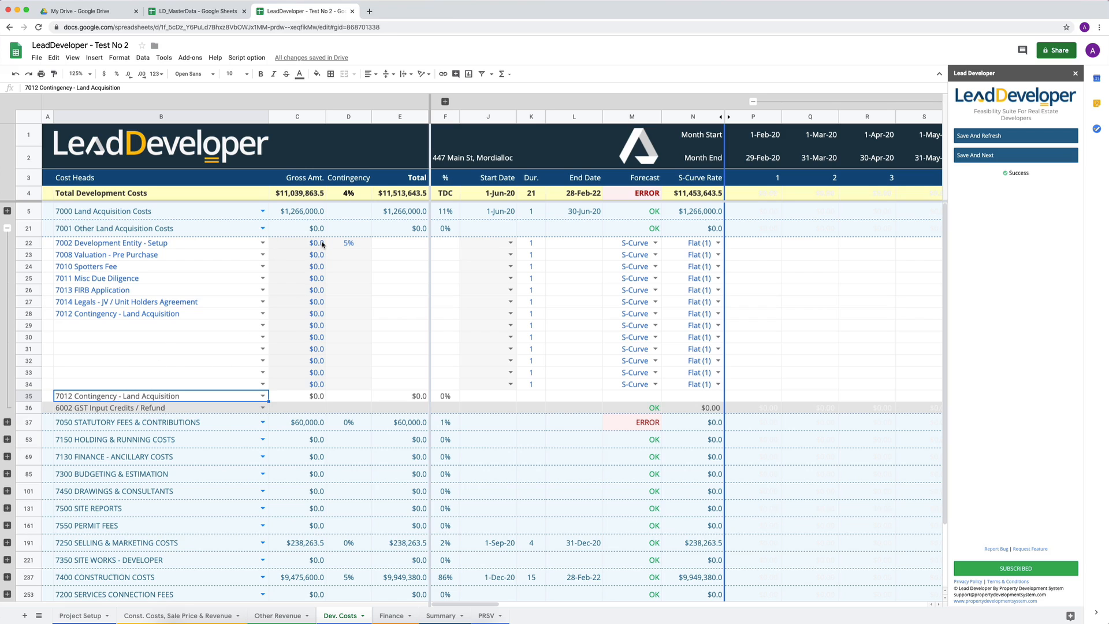
pyautogui.click(302, 400)
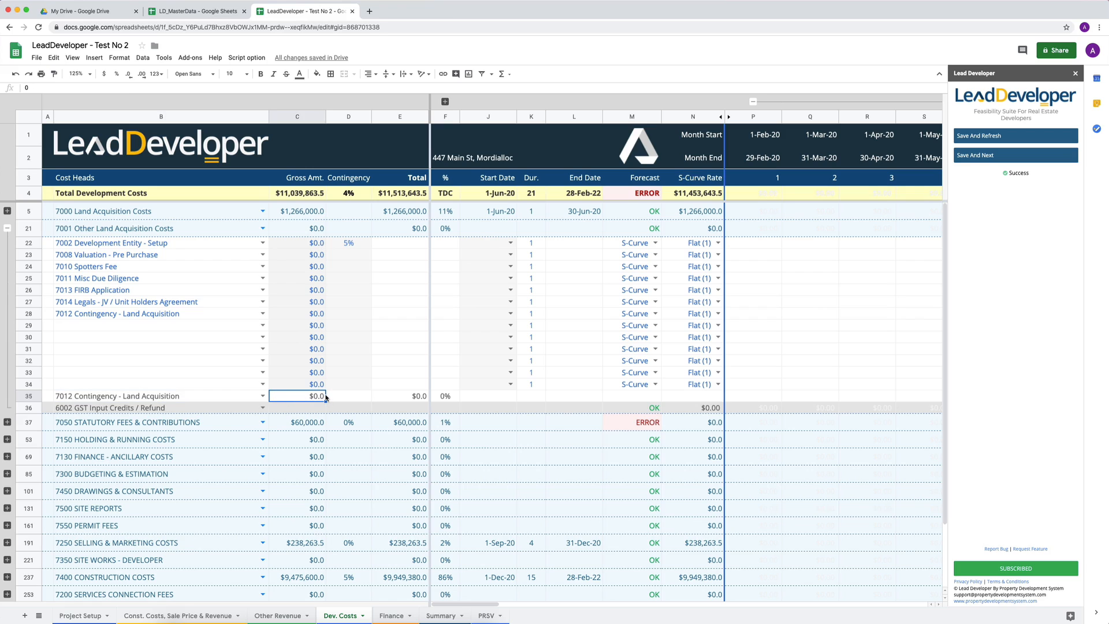
pyautogui.moveTo(307, 245); pyautogui.dragTo(360, 391)
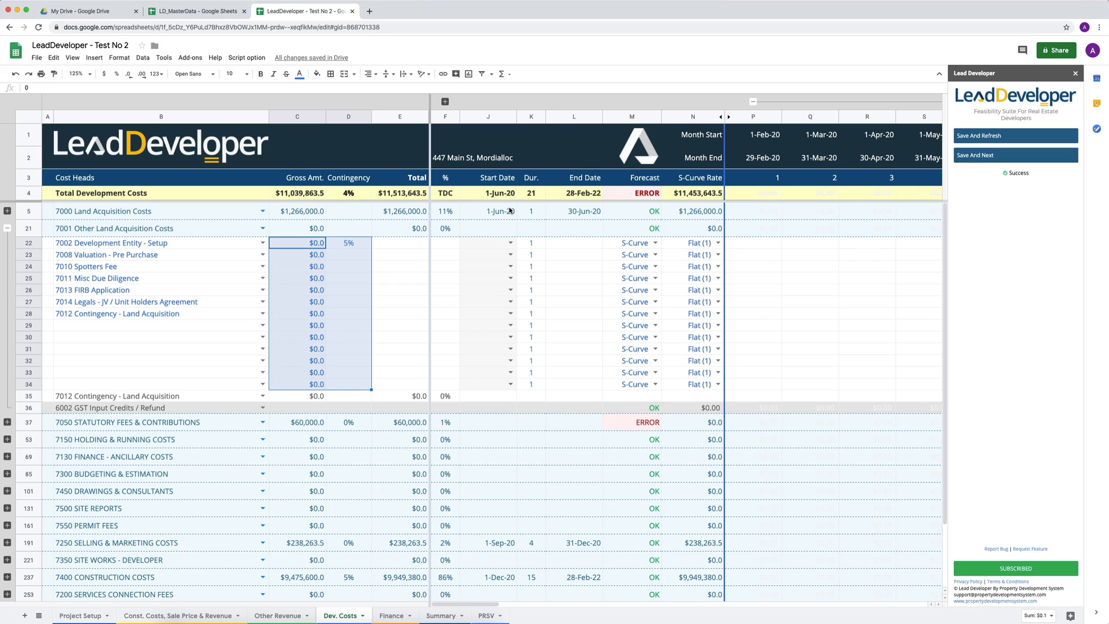
# Step: Set the gross amount of 7002 Development Entity - Setup in row 22 to 2500
pyautogui.click(295, 268)
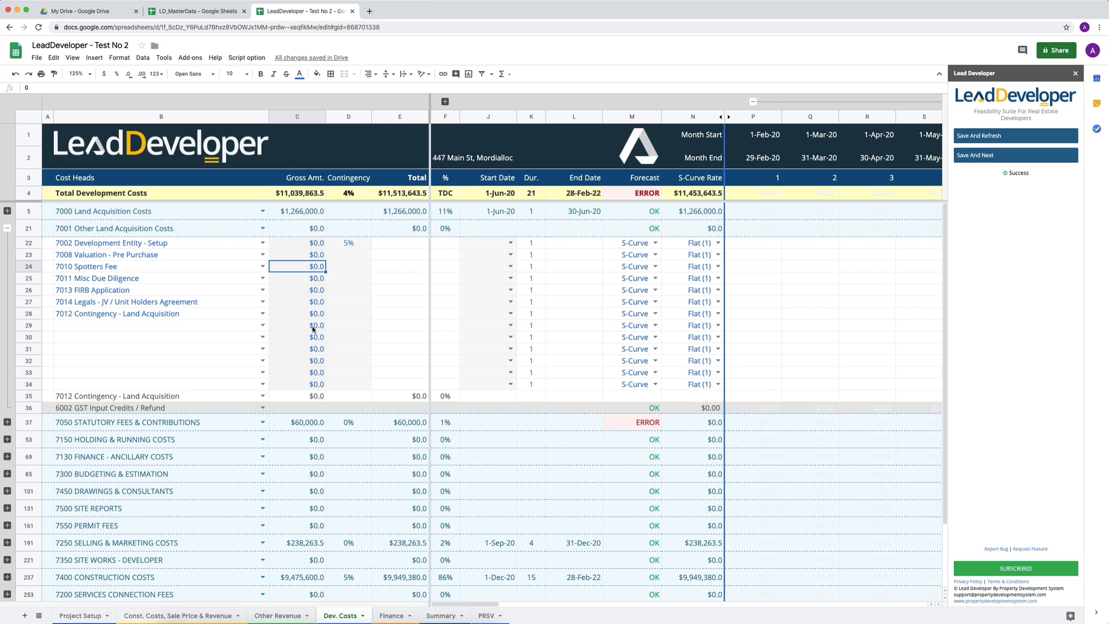
pyautogui.click(354, 243)
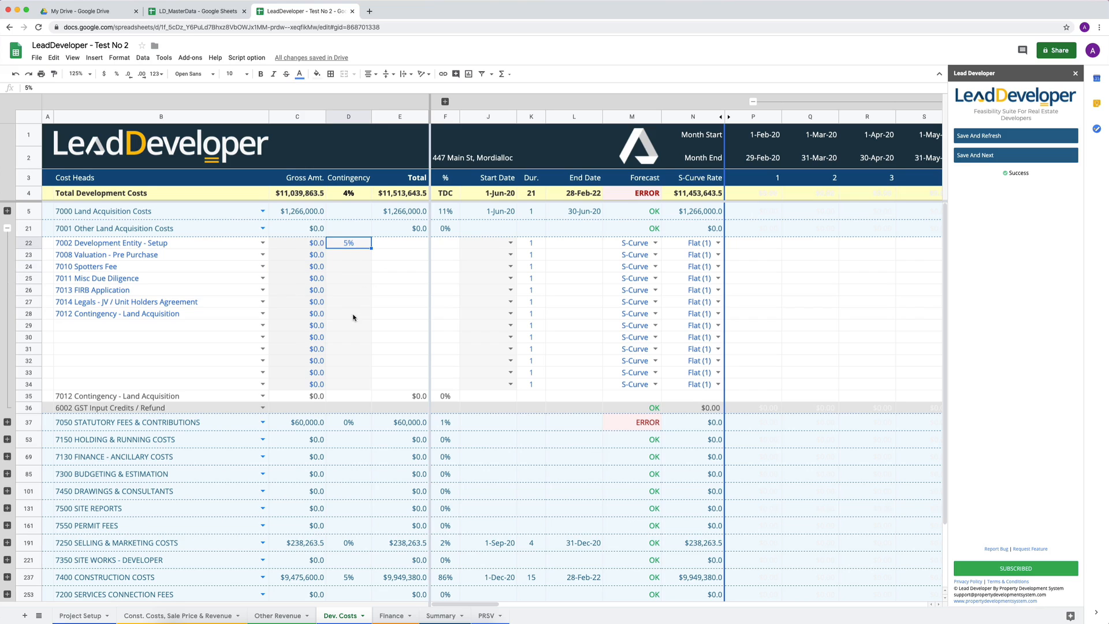
pyautogui.click(352, 269)
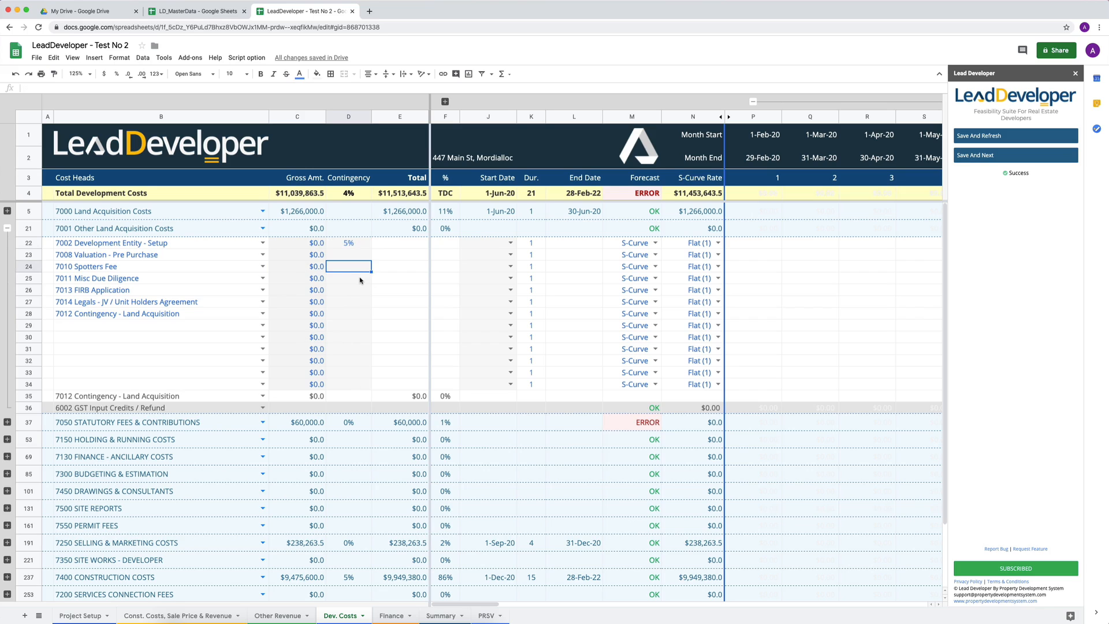
pyautogui.click(109, 247)
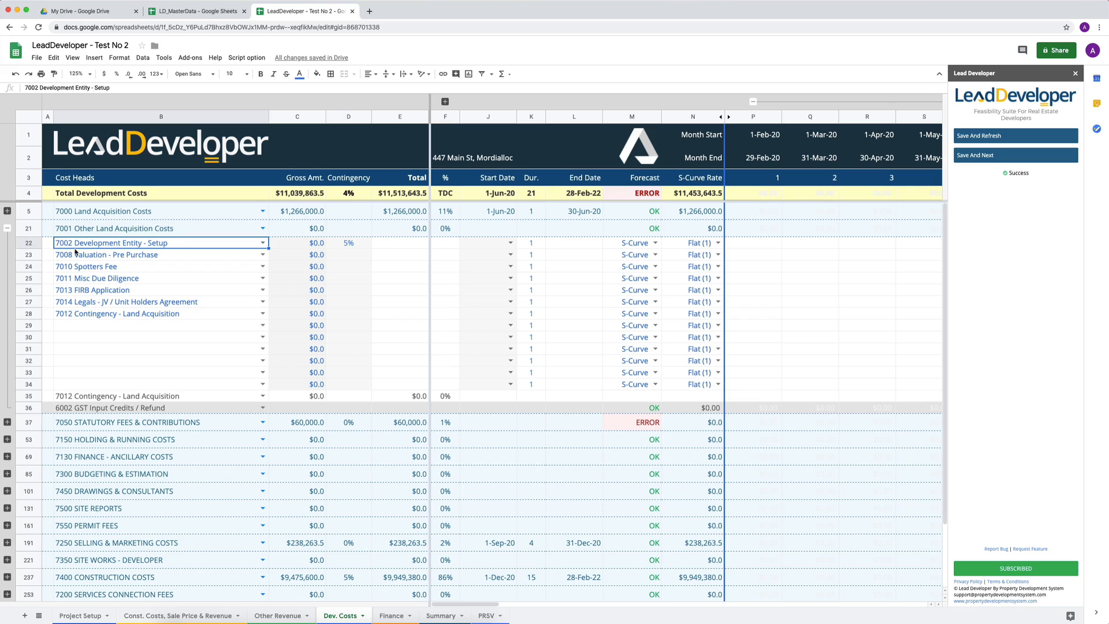
pyautogui.click(289, 245)
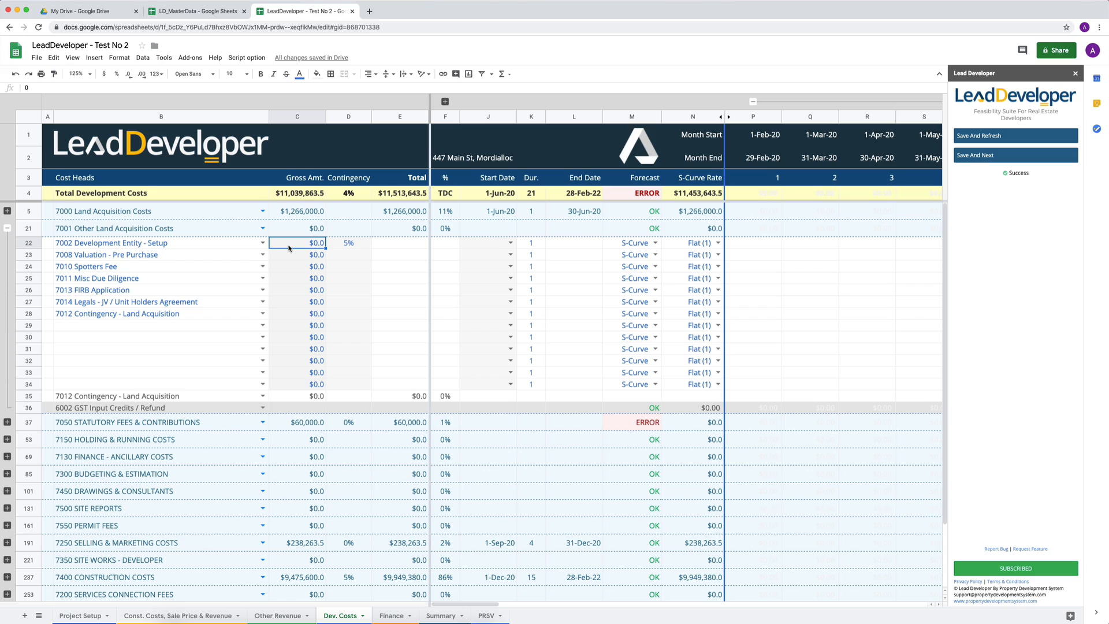
pyautogui.write('2500')
pyautogui.press('Return')
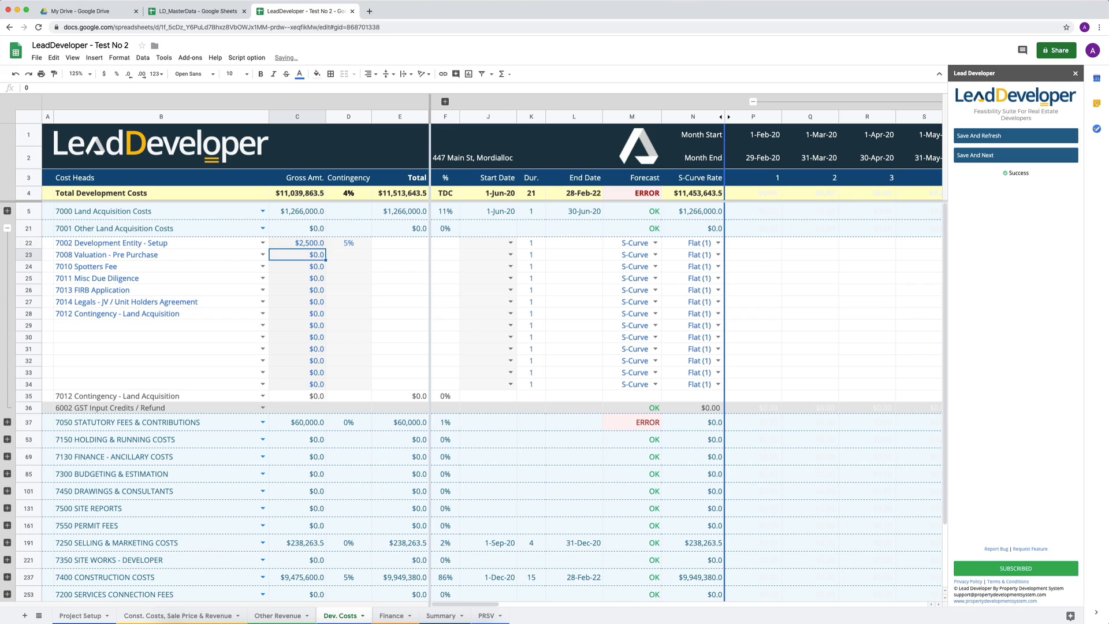
# Step: Enter a gross amount of 1150 and a 10% contingency for 7008 Valuation - Pre Purchase in row 23
pyautogui.press('Up')
pyautogui.press('Right')
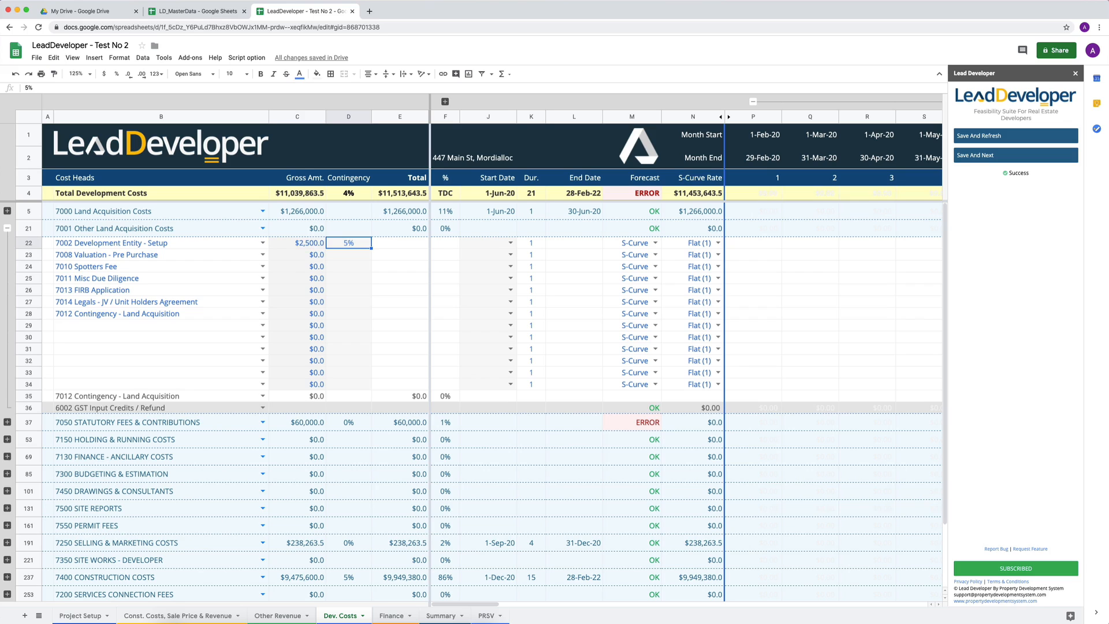
pyautogui.press('Down')
pyautogui.press('Left')
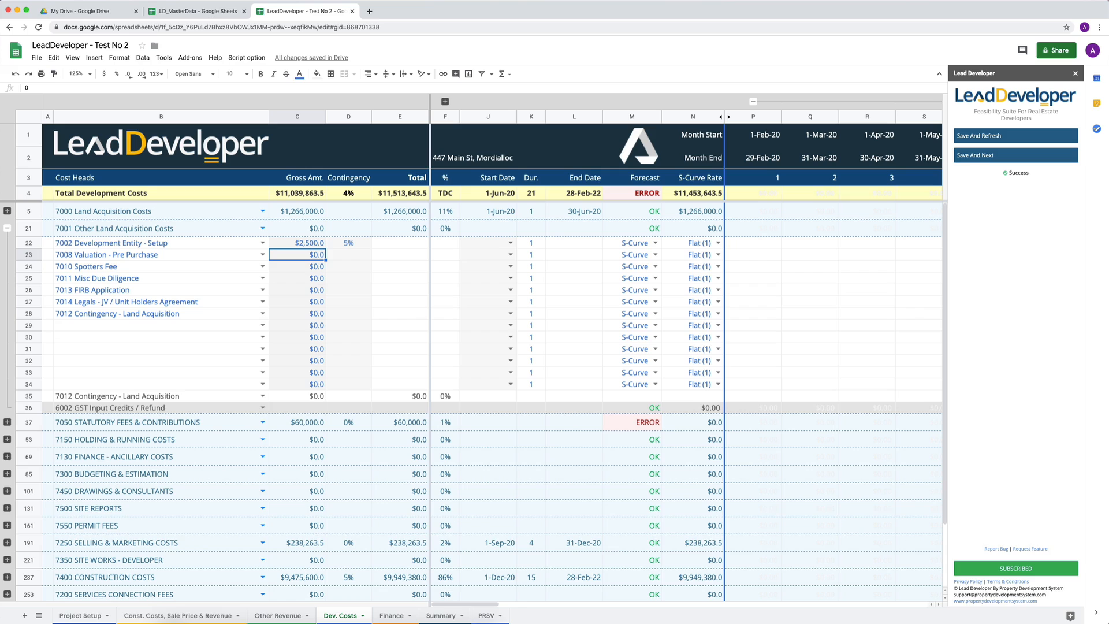
pyautogui.write('1150')
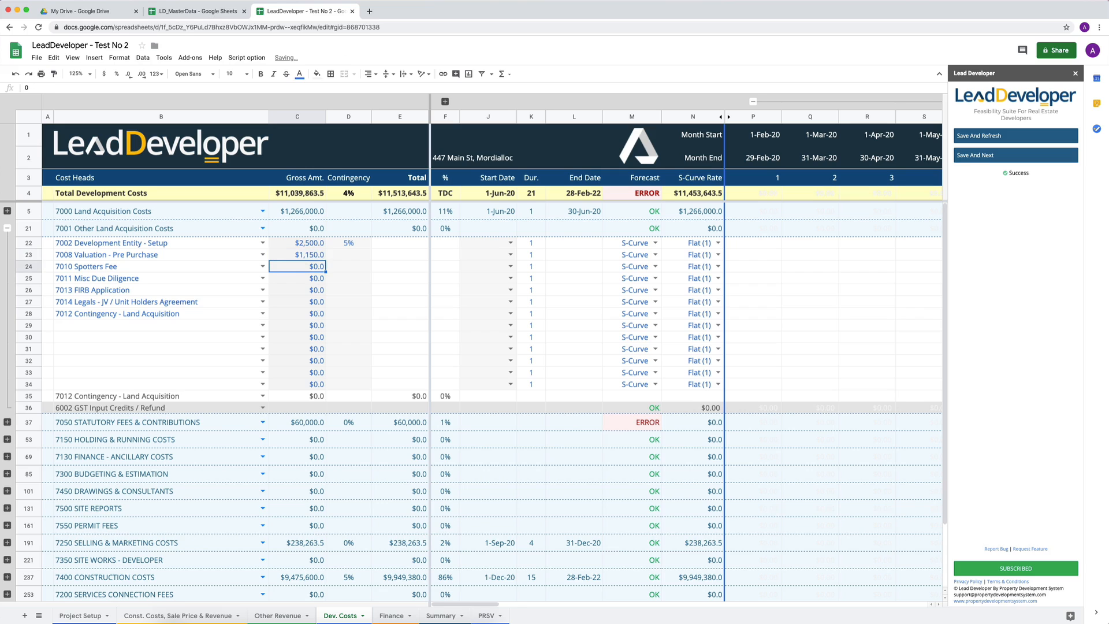
pyautogui.press('Tab')
pyautogui.write('10')
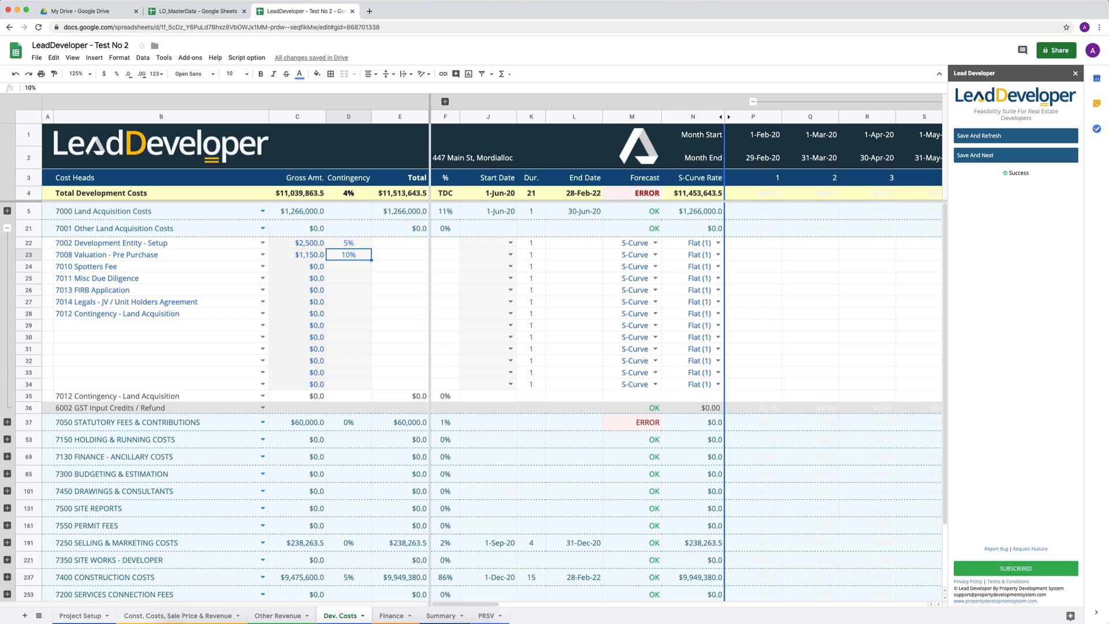
# Step: Examine the start date, cost code and gross amount of row 22, and check the land settlement date in Project Setup
pyautogui.click(488, 245)
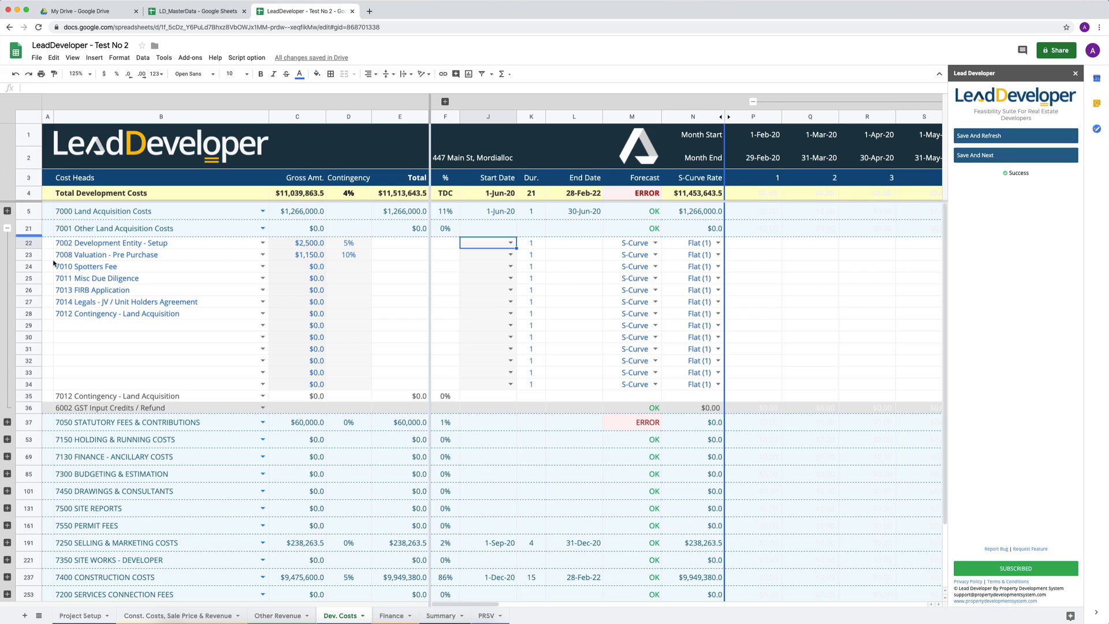
pyautogui.click(87, 246)
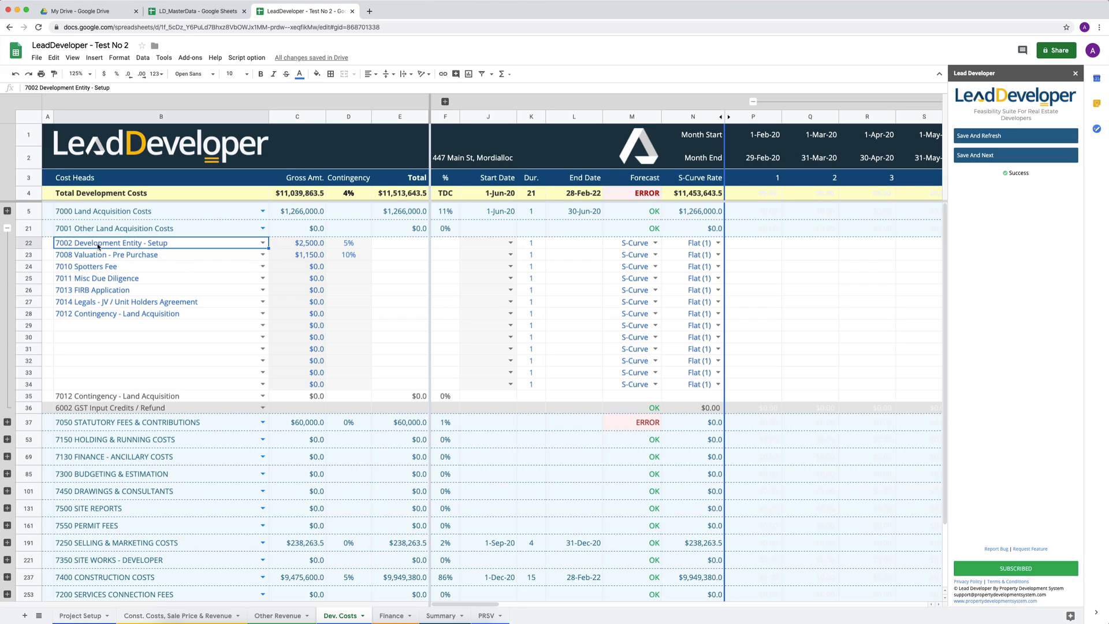
pyautogui.click(297, 247)
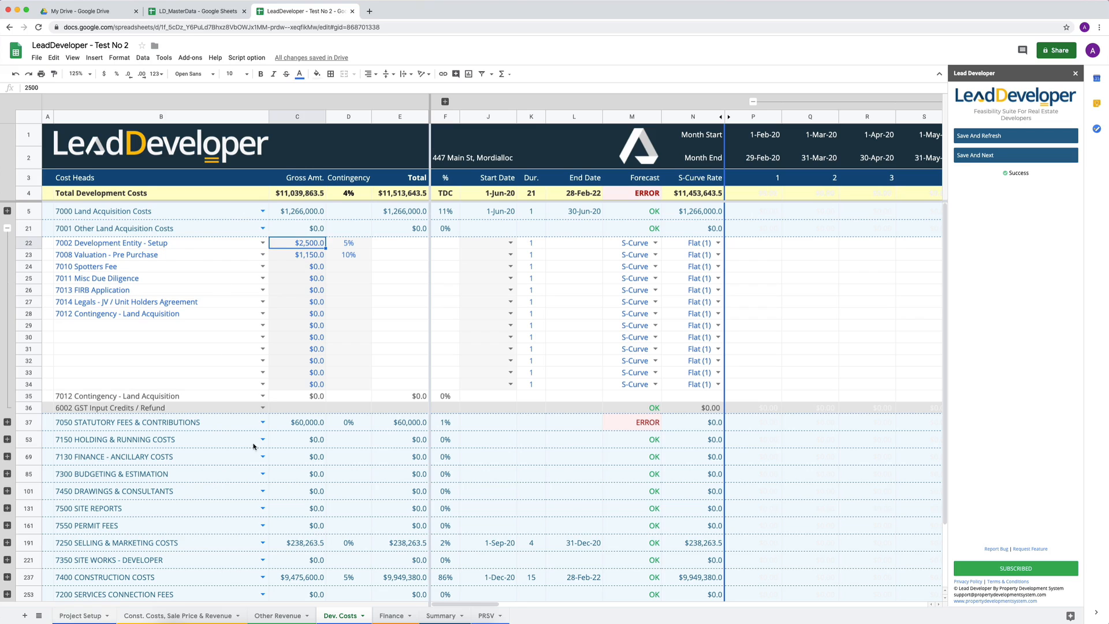
pyautogui.click(86, 616)
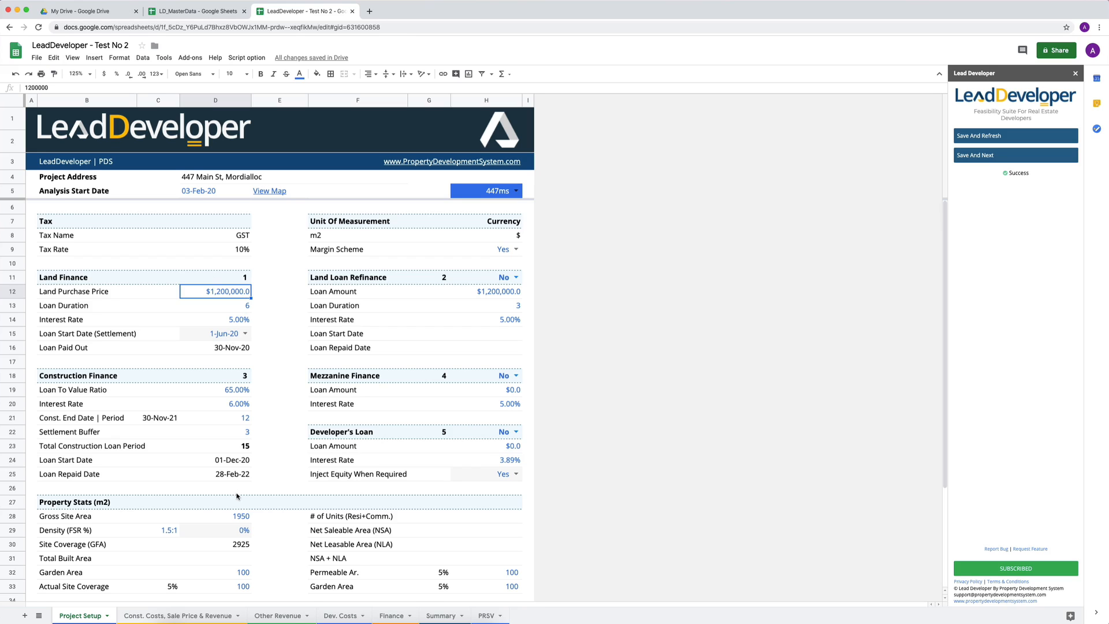
pyautogui.click(341, 615)
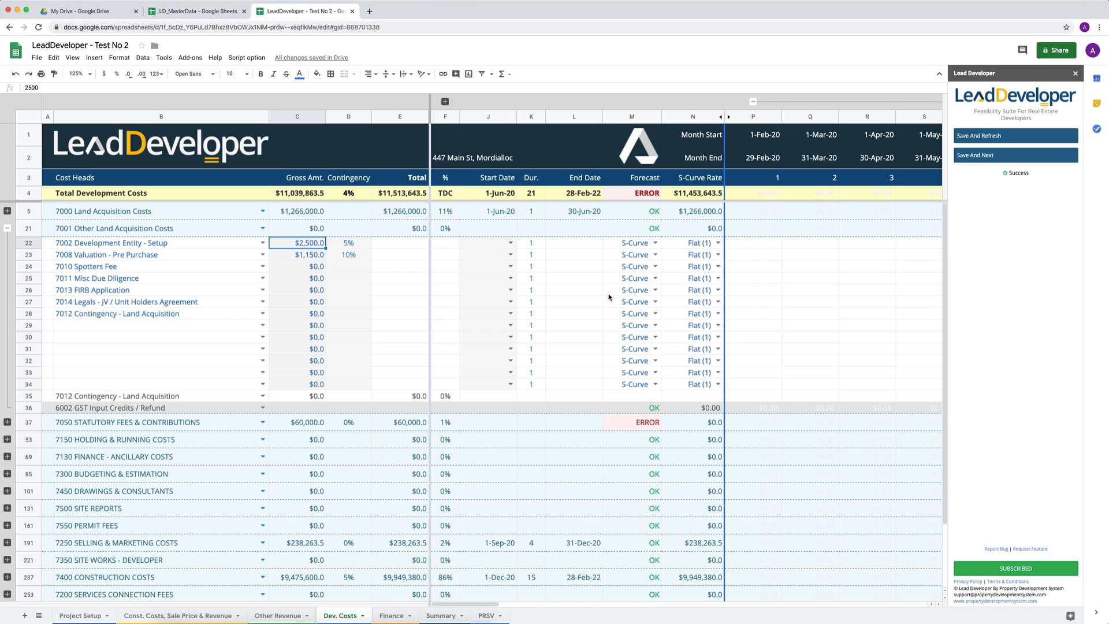
# Step: Set the start date of 7002 Development Entity - Setup to 1-Apr-20 and of 7008 Valuation - Pre Purchase to 1-May-20
pyautogui.click(500, 245)
pyautogui.click(510, 242)
pyautogui.click(484, 281)
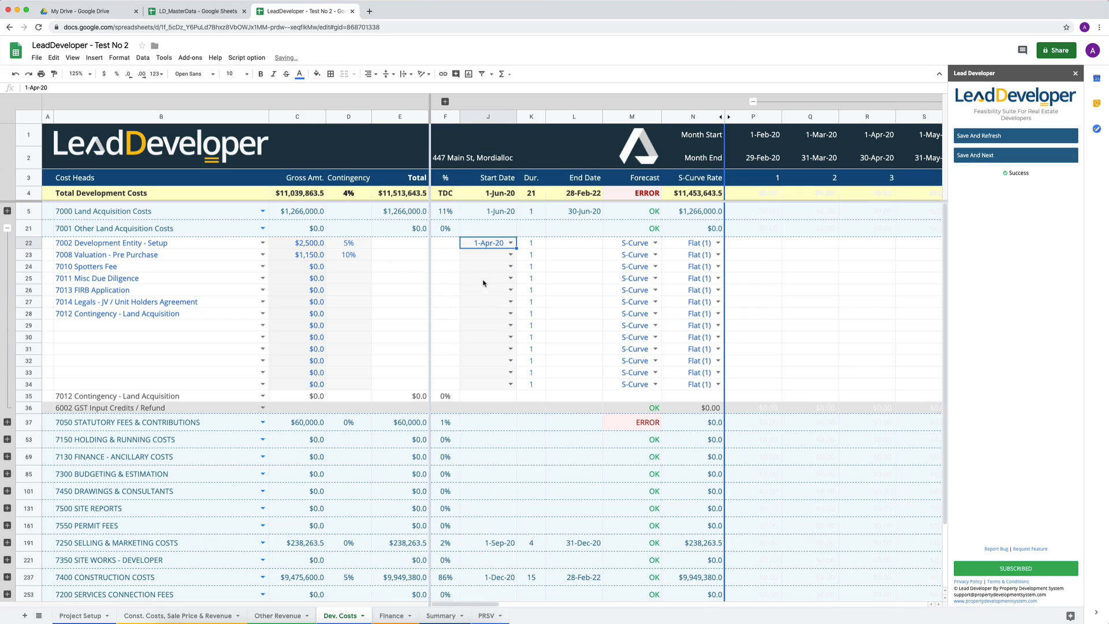
pyautogui.click(531, 245)
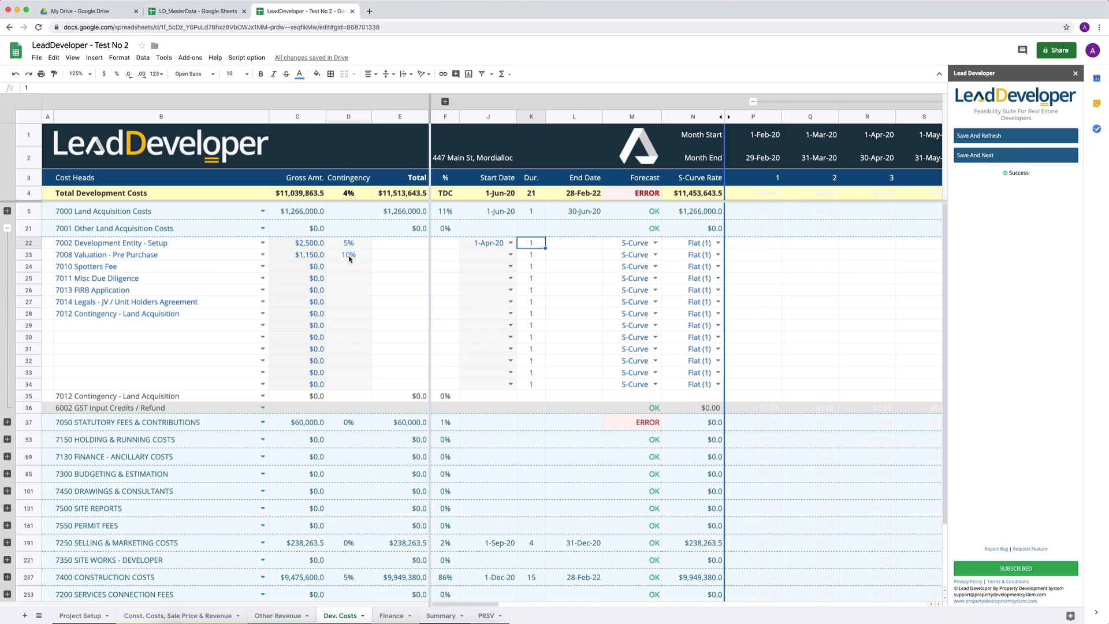
pyautogui.click(512, 255)
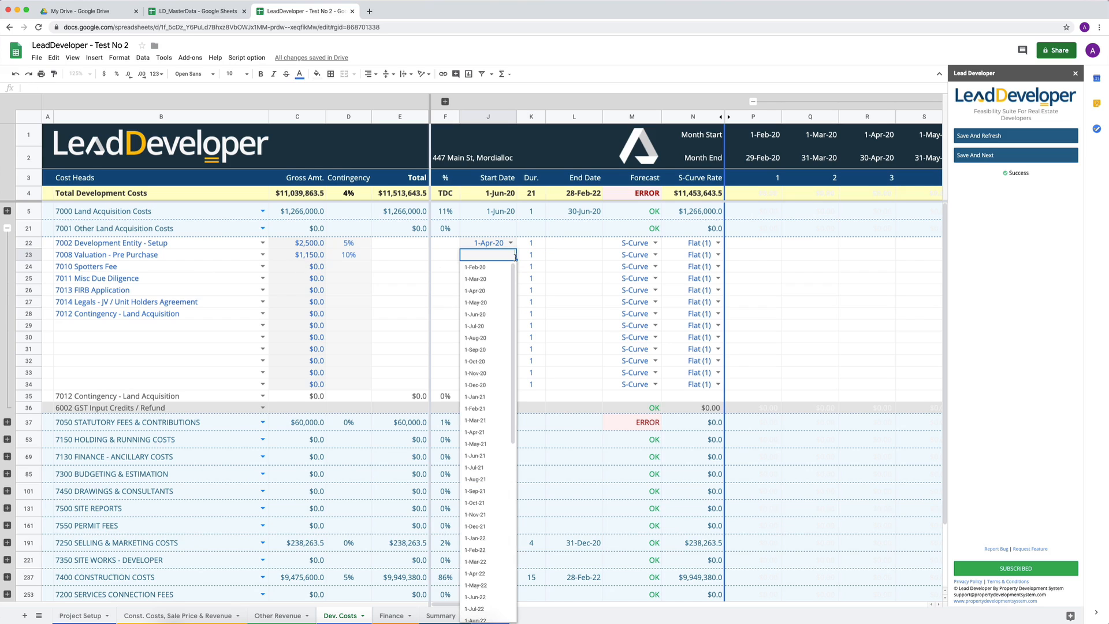
pyautogui.click(489, 303)
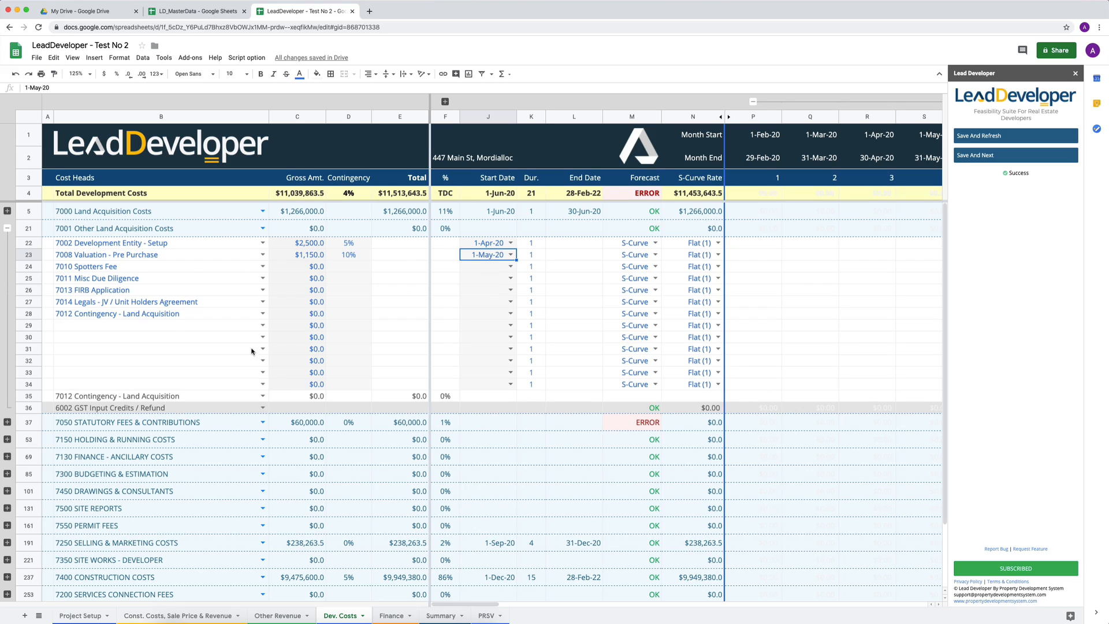
# Step: Clear the 7012 Contingency - Land Acquisition entry from row 28, and save and refresh the Dev. Costs sheet
pyautogui.click(126, 315)
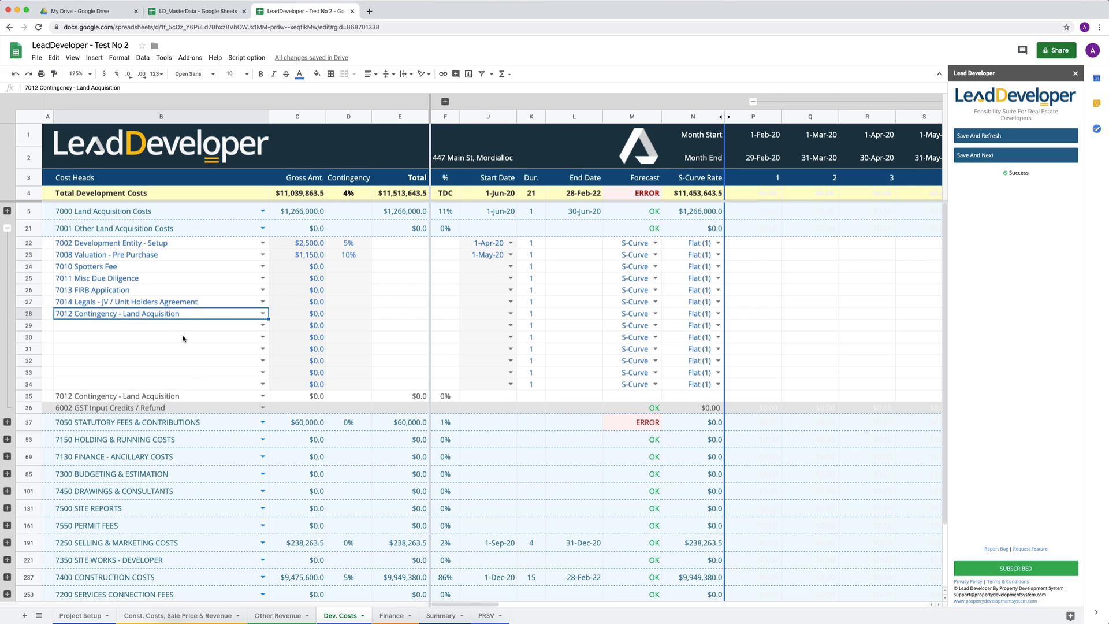
pyautogui.press('Delete')
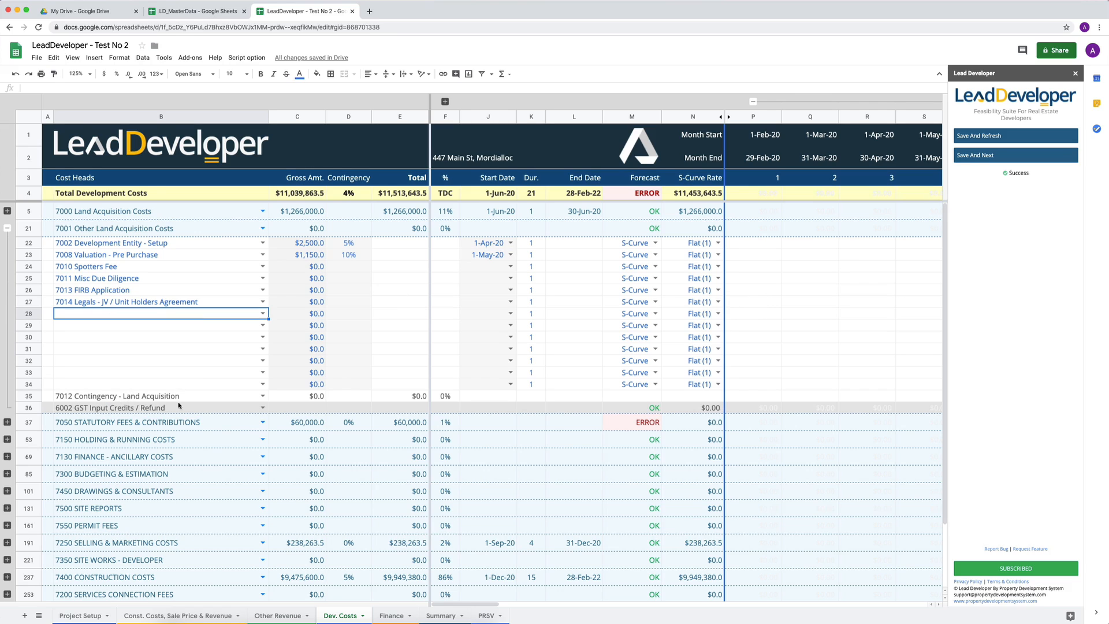
pyautogui.click(351, 246)
pyautogui.click(350, 257)
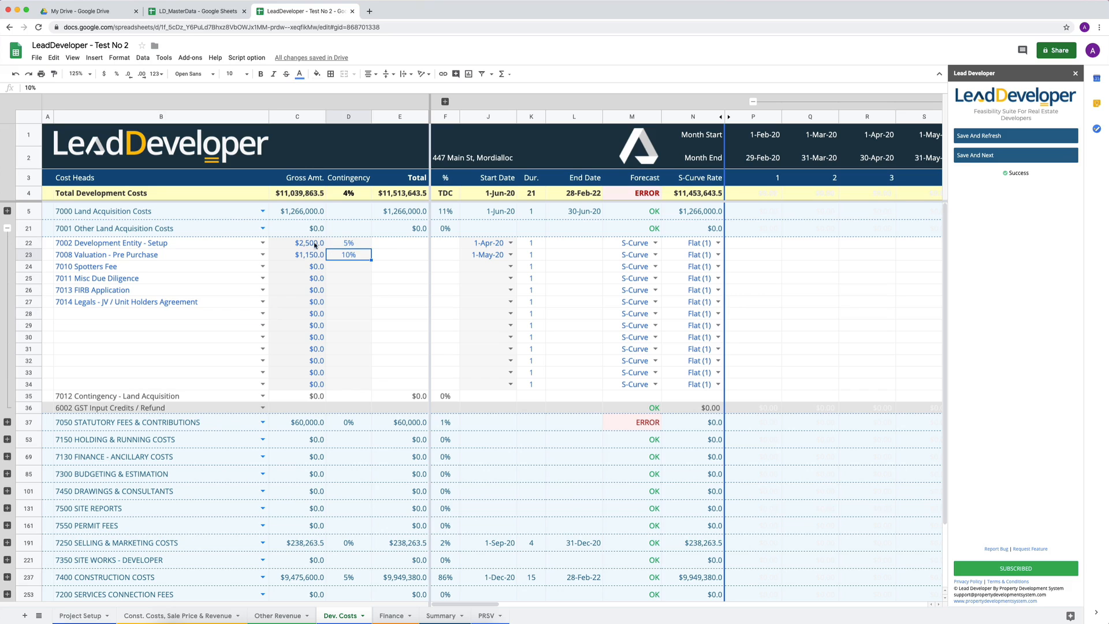
pyautogui.click(980, 137)
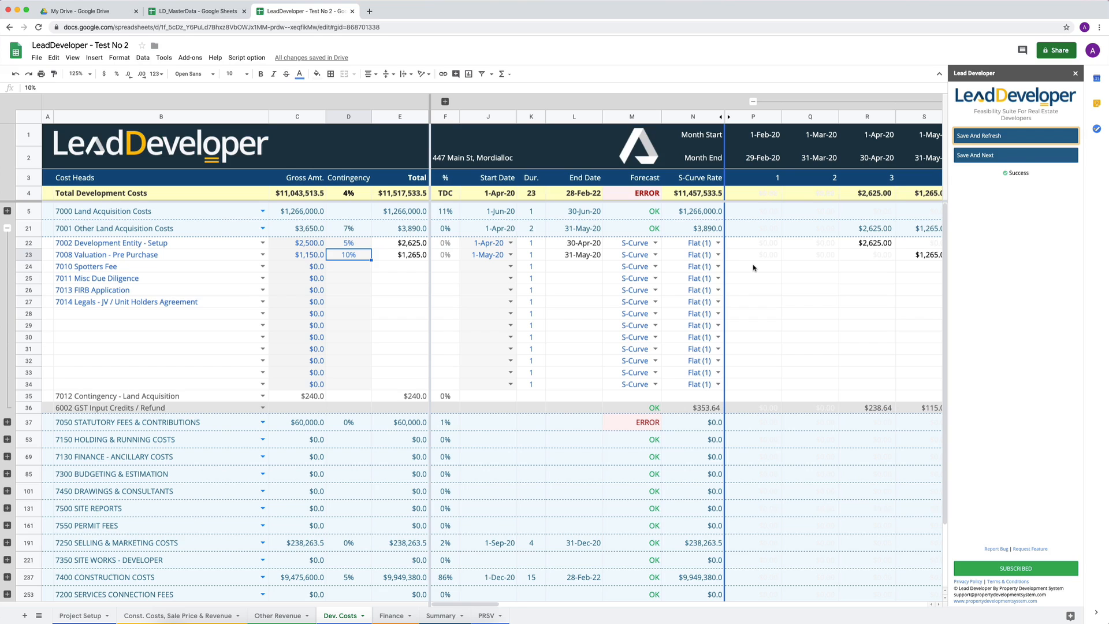
# Step: Examine the monthly forecast columns for rows 22 and 23 and the 7012 contingency line in row 35
pyautogui.hscroll(3, 753, 265)
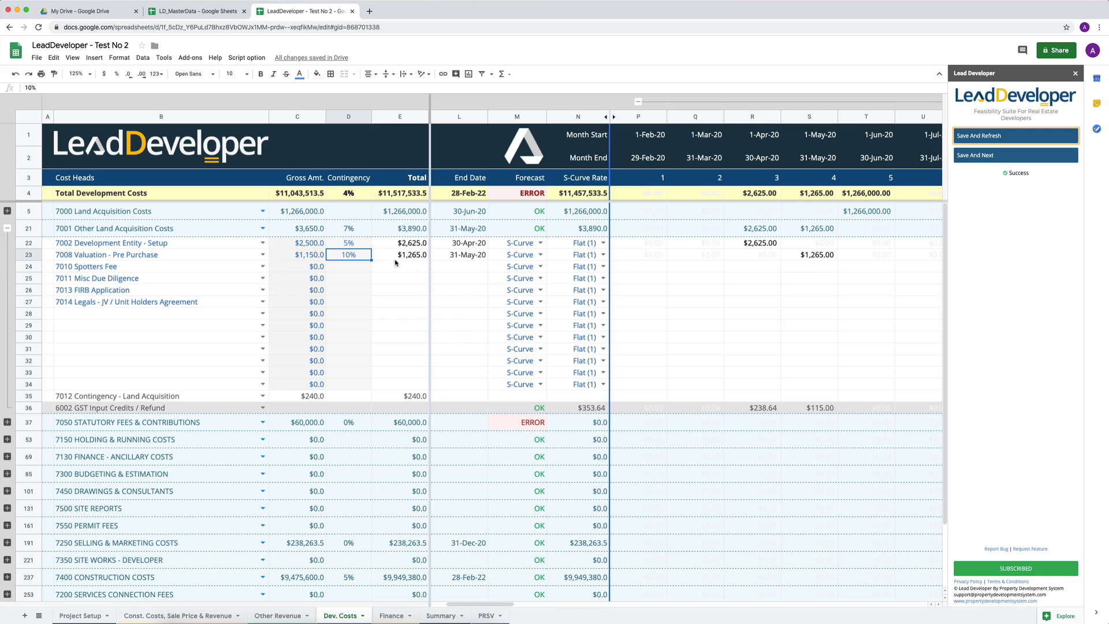
pyautogui.click(29, 396)
pyautogui.click(113, 398)
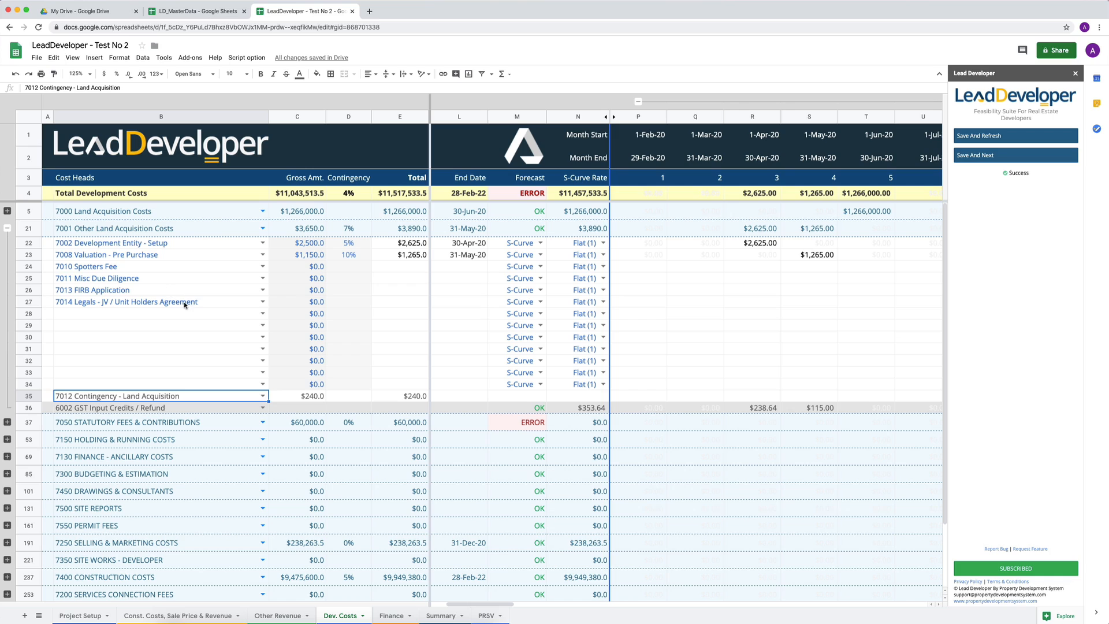
pyautogui.hscroll(-1, 494, 258)
pyautogui.hscroll(-2, 494, 258)
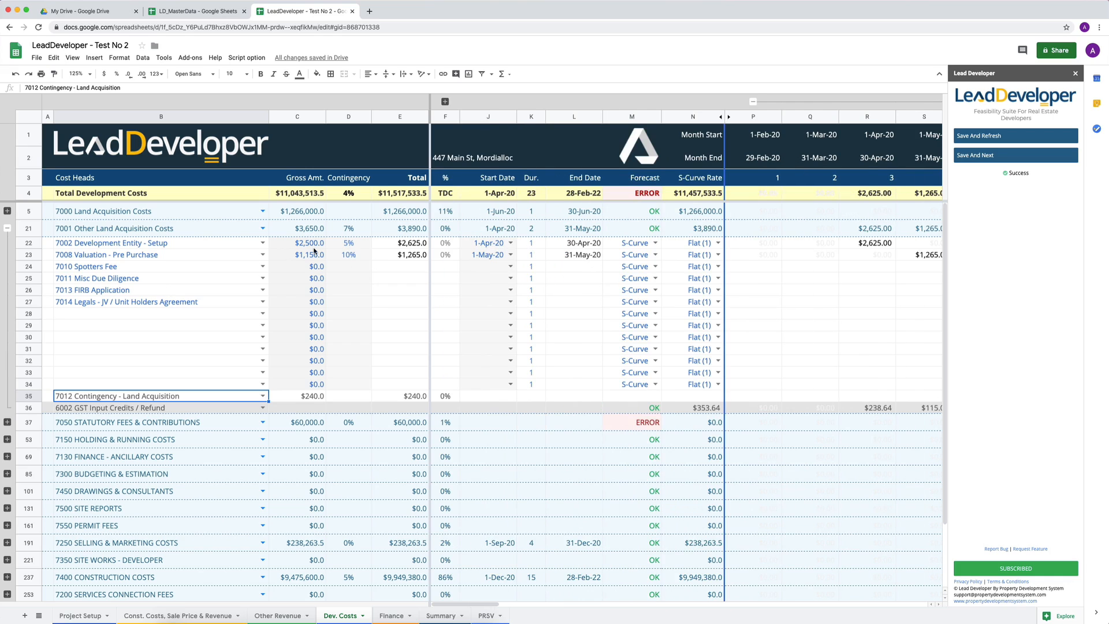
# Step: Give 7002 Development Entity - Setup a duration of 3 and an S-curve rate of Mod.Steep (7), and save and refresh the sheet
pyautogui.click(528, 244)
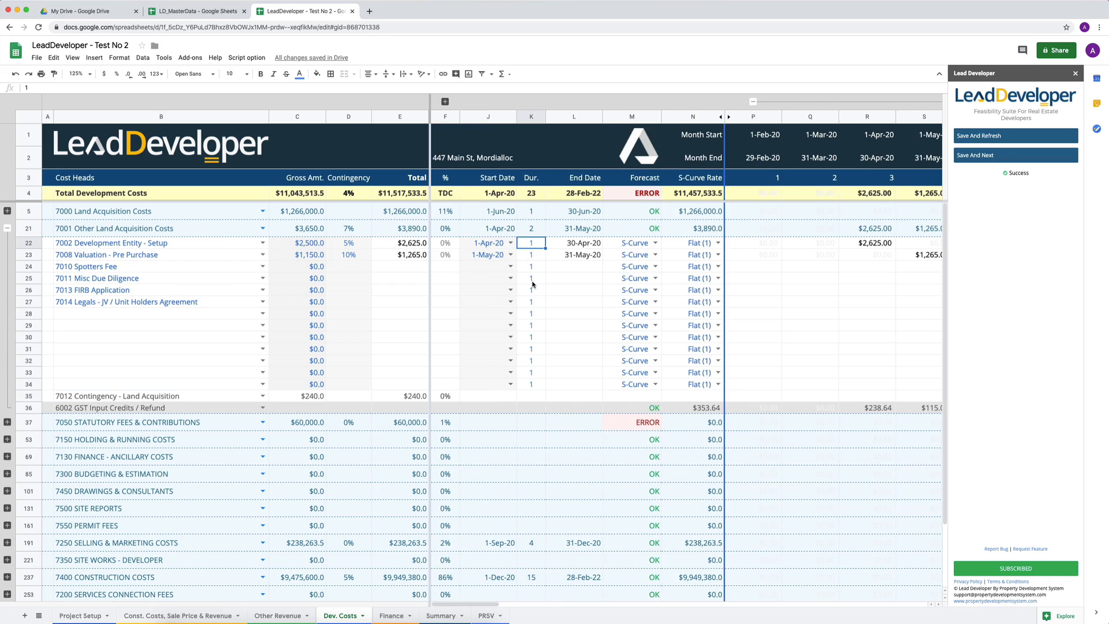
pyautogui.write('3')
pyautogui.click(683, 243)
pyautogui.click(717, 243)
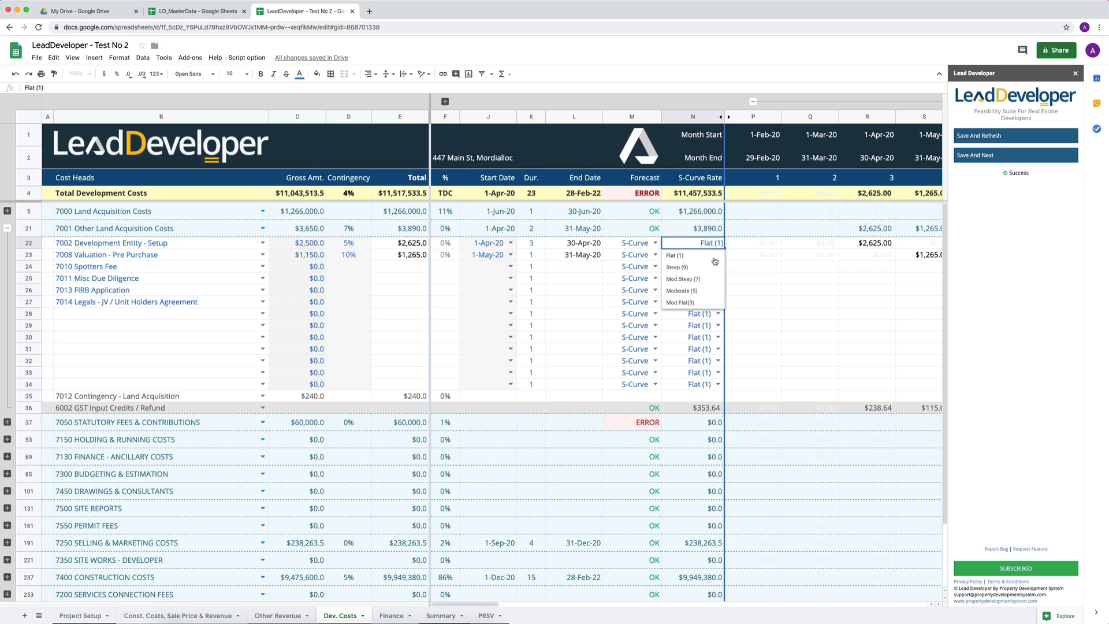
pyautogui.click(701, 279)
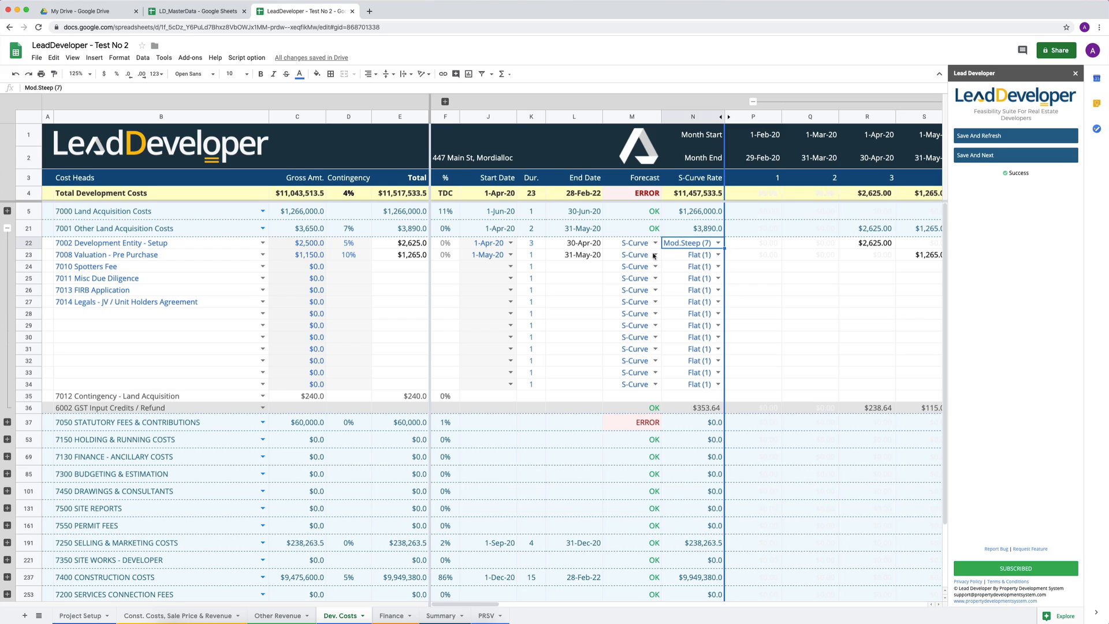
pyautogui.click(995, 137)
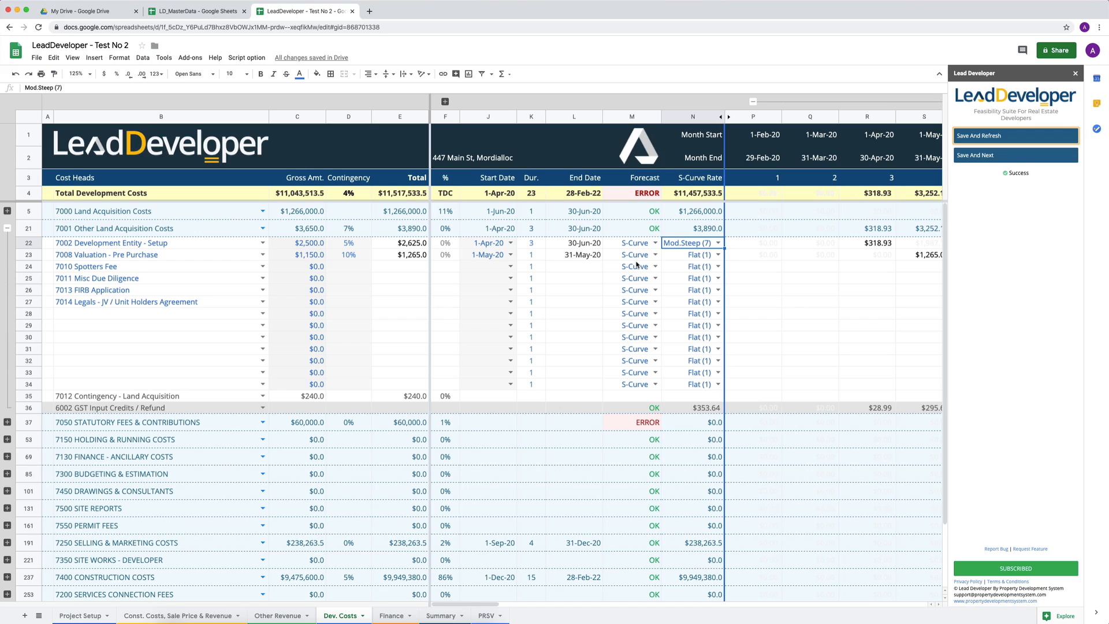
# Step: Change the forecast of 7002 Development Entity - Setup to Straight Line with a Flat (1) rate, and save and refresh the sheet
pyautogui.hscroll(4, 790, 240)
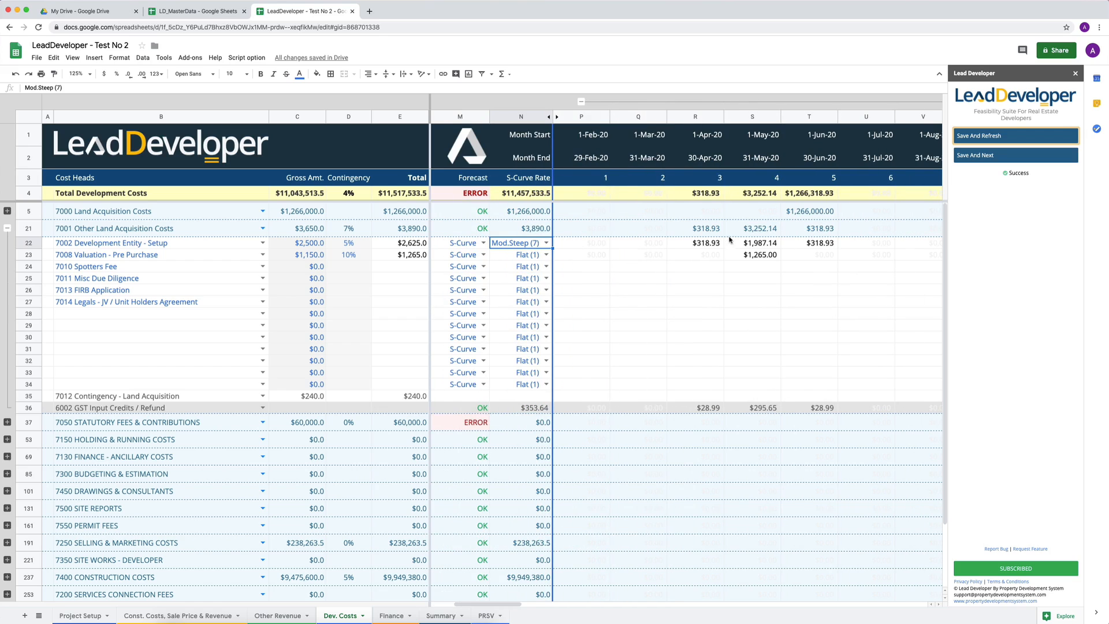
pyautogui.hscroll(-4, 812, 262)
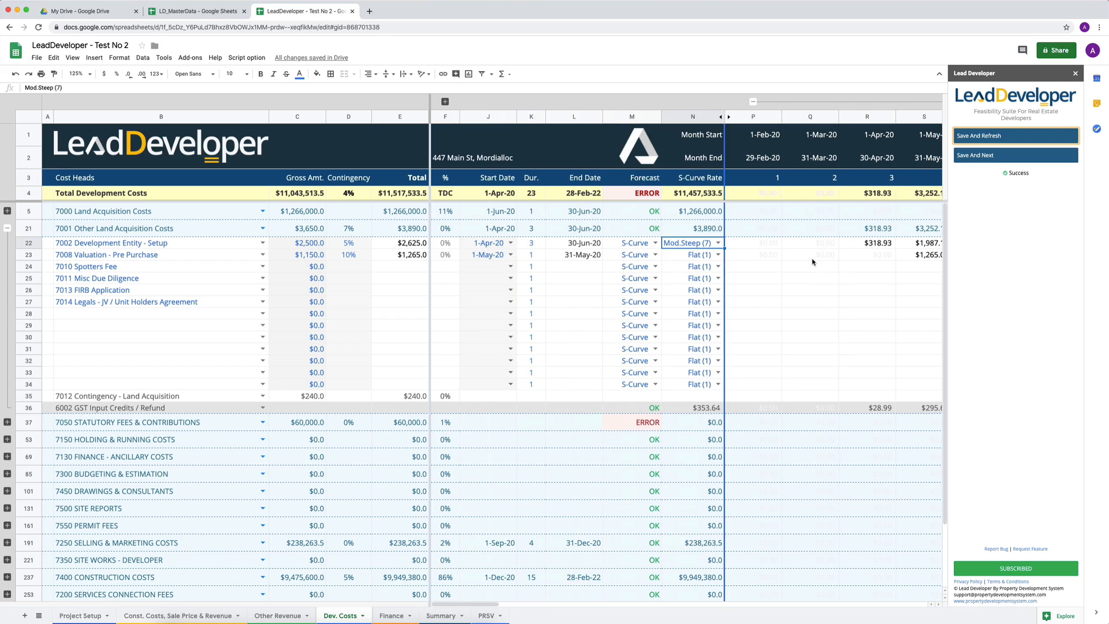
pyautogui.click(654, 242)
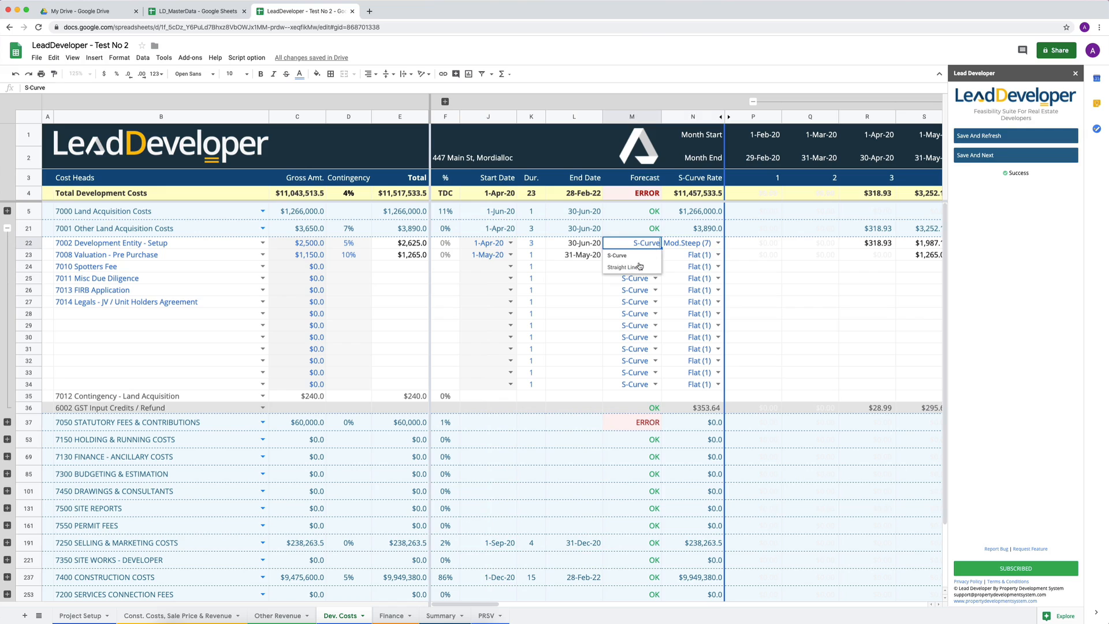
pyautogui.click(636, 267)
pyautogui.click(718, 242)
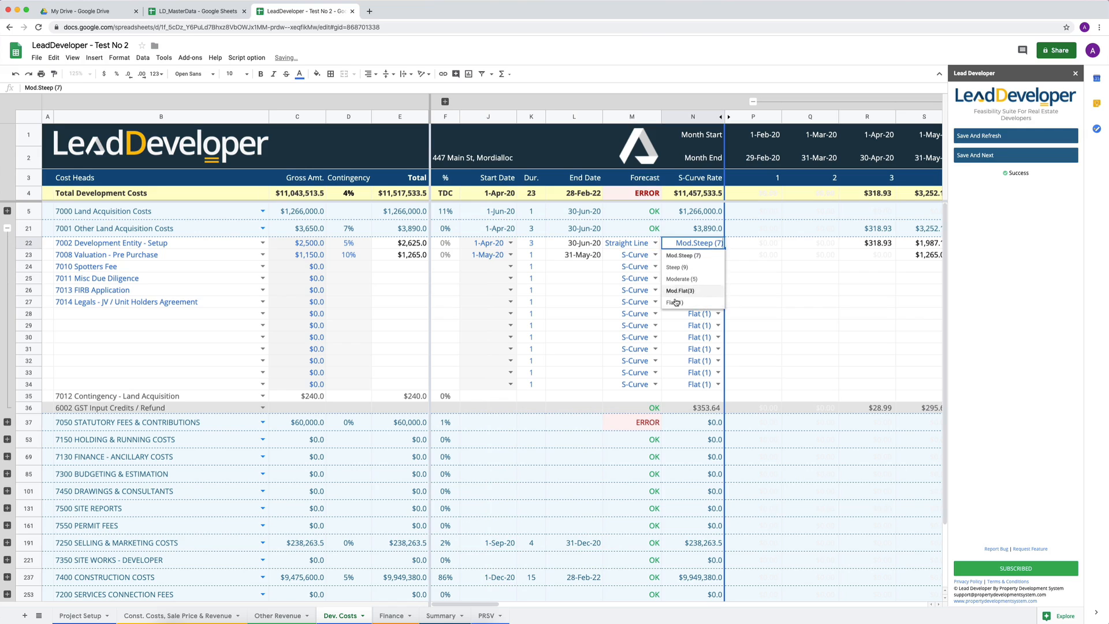
pyautogui.click(688, 302)
pyautogui.click(975, 142)
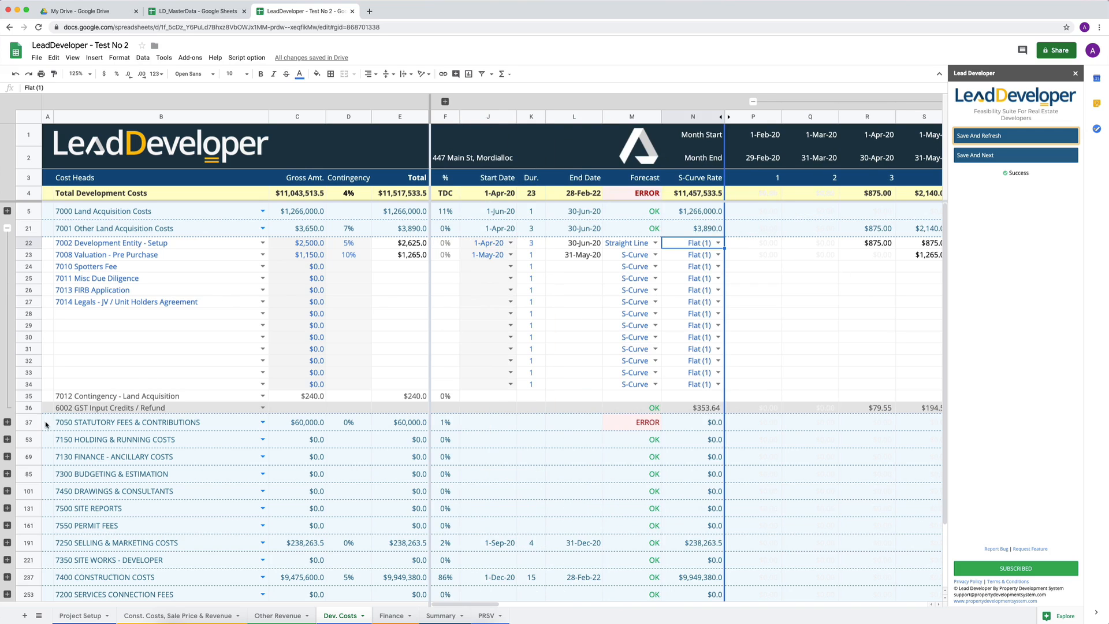
# Step: Expand the 7050 STATUTORY FEES & CONTRIBUTIONS group and set the contingency of 7052 Council Contributions to 10%
pyautogui.click(7, 422)
pyautogui.scroll(-3, 210, 406)
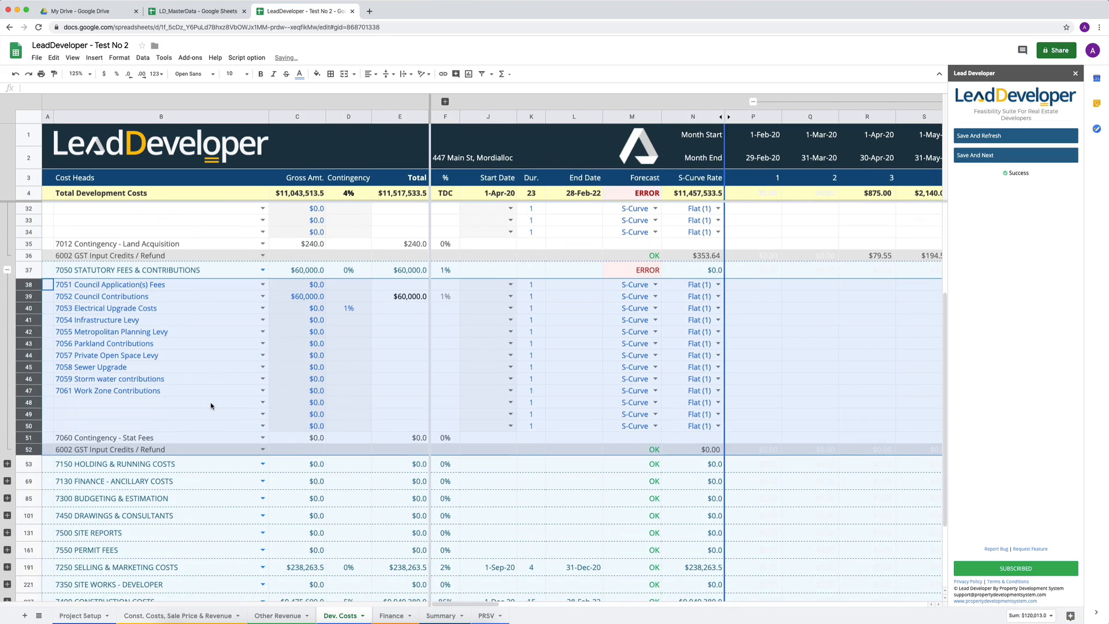
pyautogui.click(293, 301)
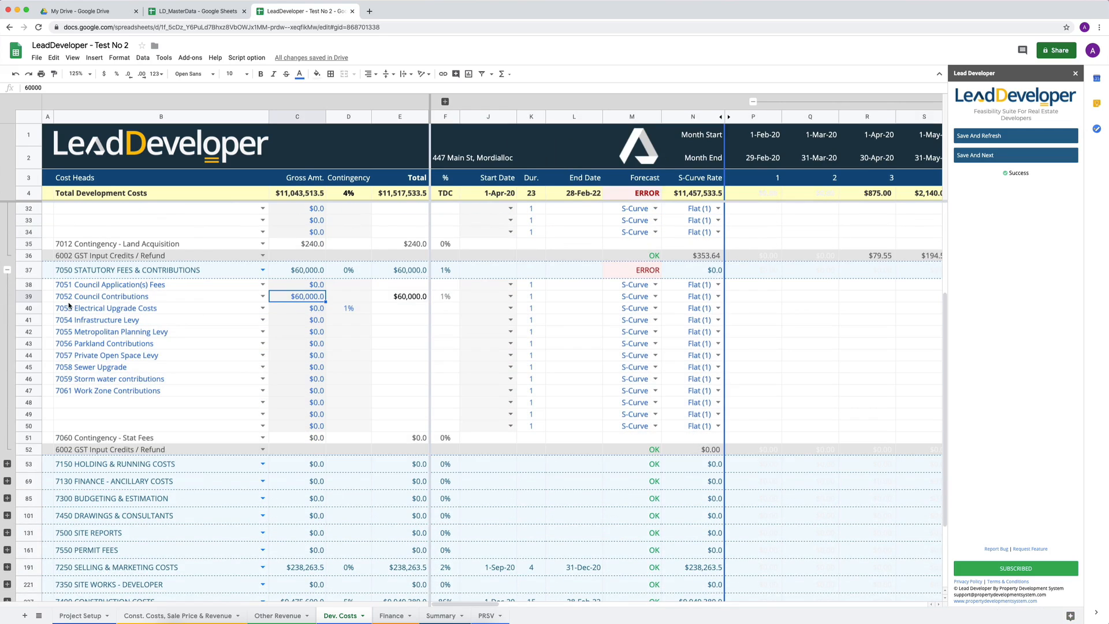
pyautogui.click(351, 298)
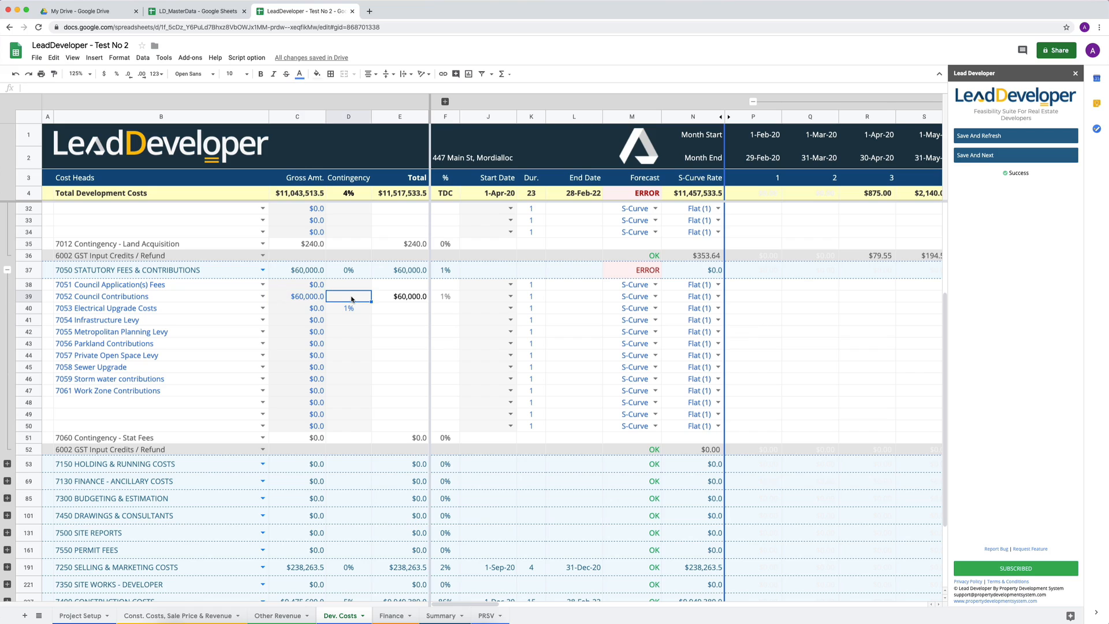
pyautogui.write('10')
pyautogui.press('Return')
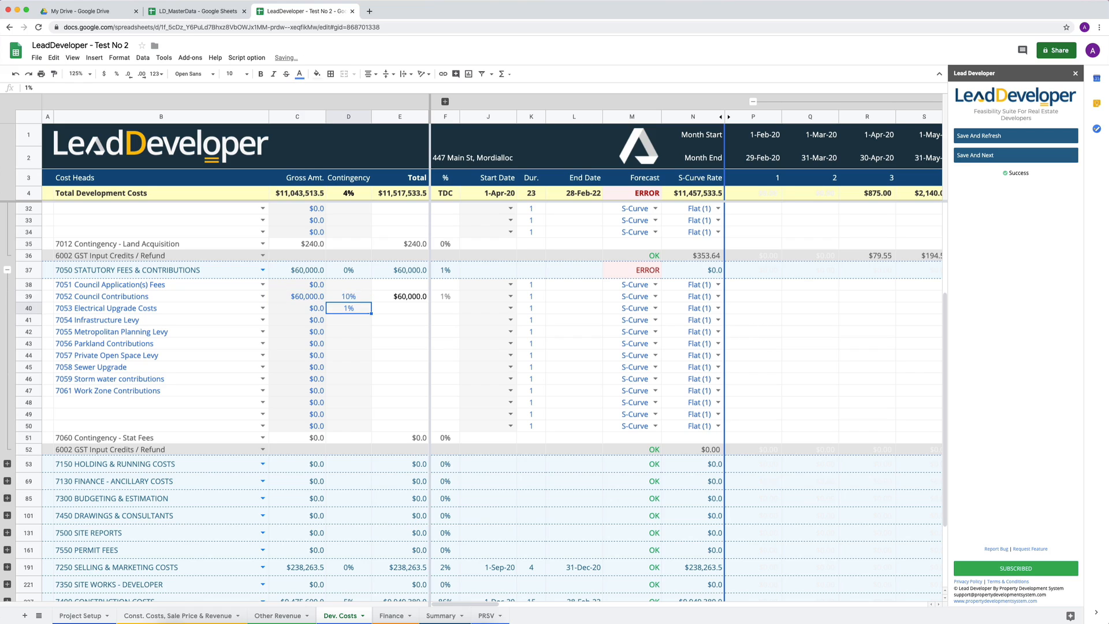
pyautogui.press('Up')
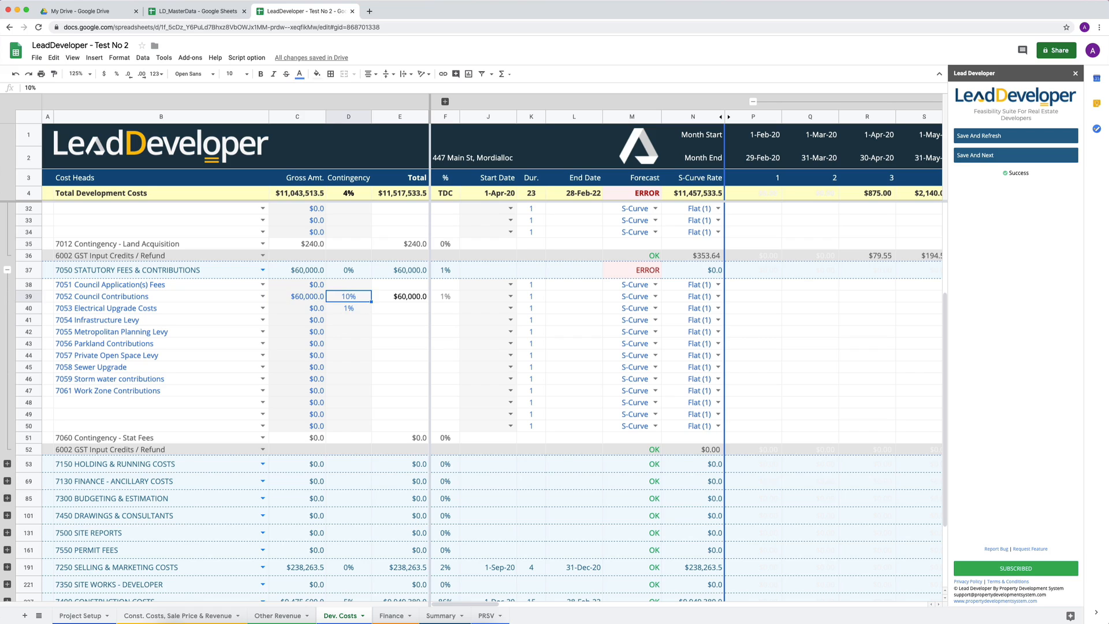
# Step: Check the construction dates in Project Setup and set the start date of 7052 Council Contributions to 1-Apr-21 in Dev. Costs
pyautogui.click(486, 298)
pyautogui.click(510, 296)
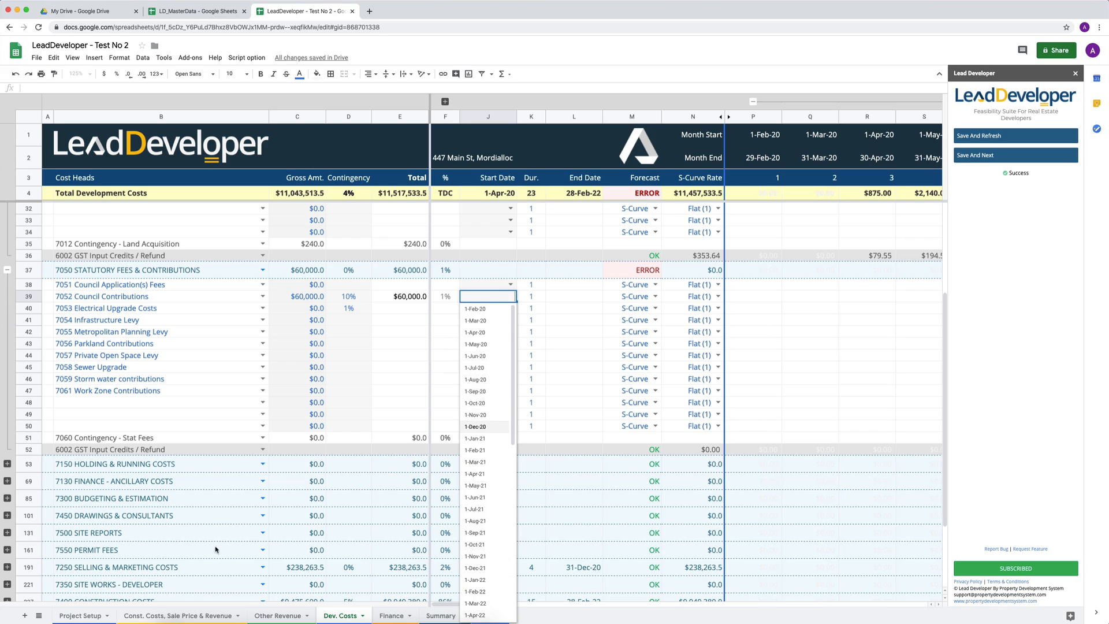
pyautogui.click(84, 615)
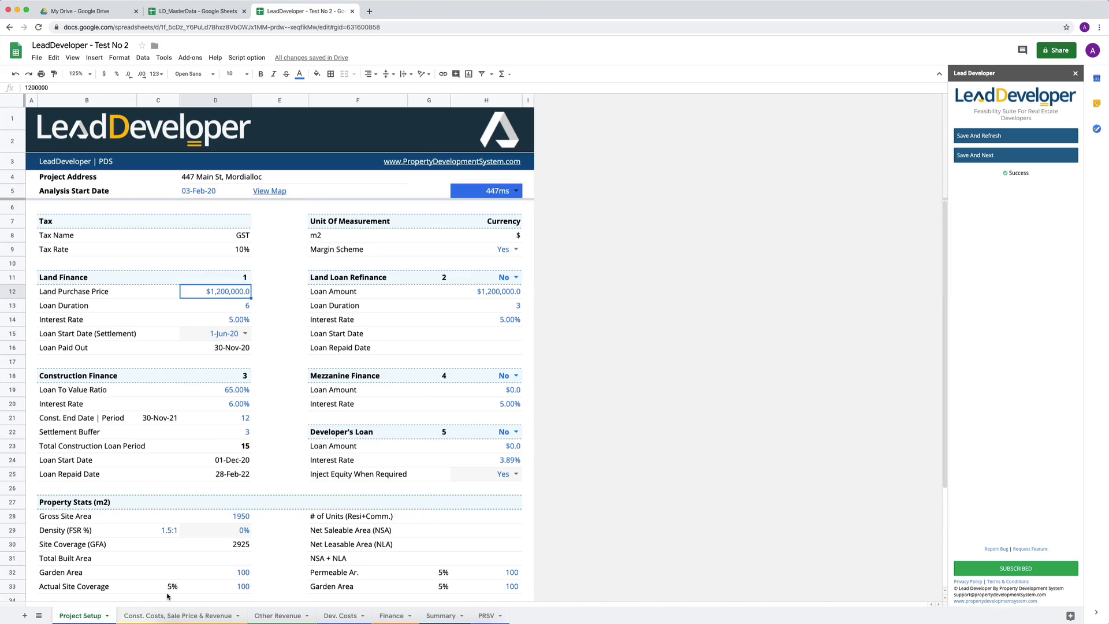
pyautogui.click(340, 615)
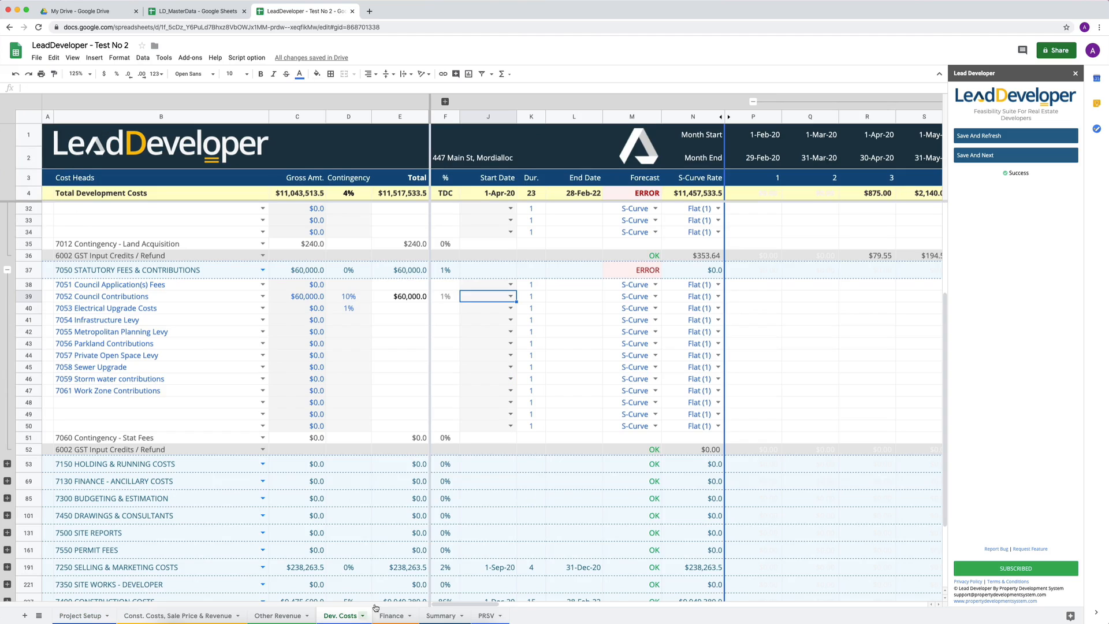
pyautogui.click(511, 296)
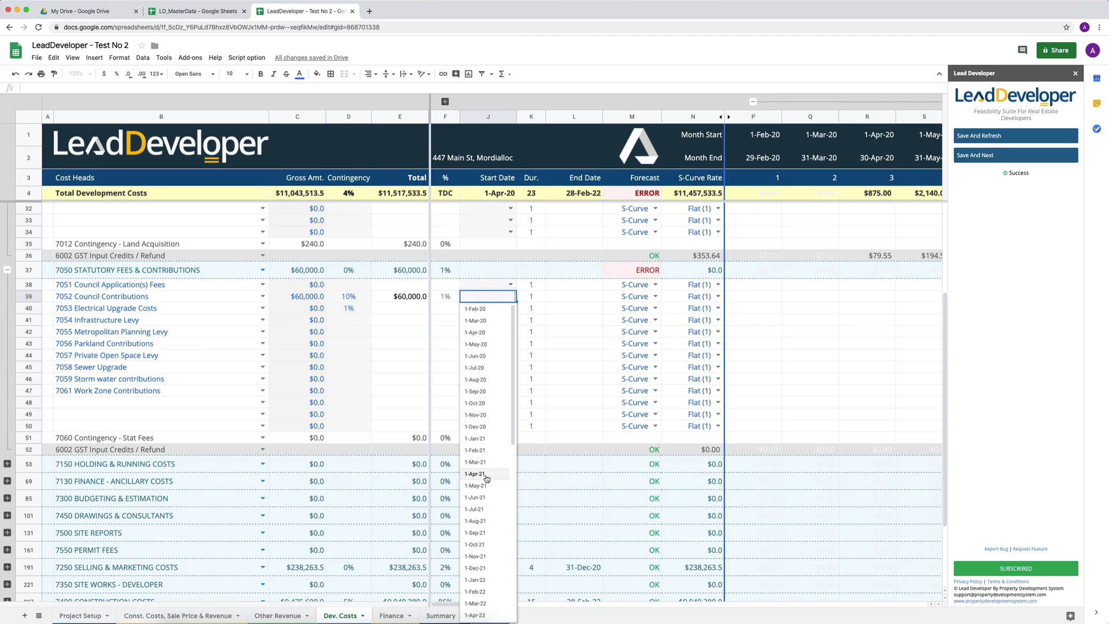
pyautogui.click(475, 474)
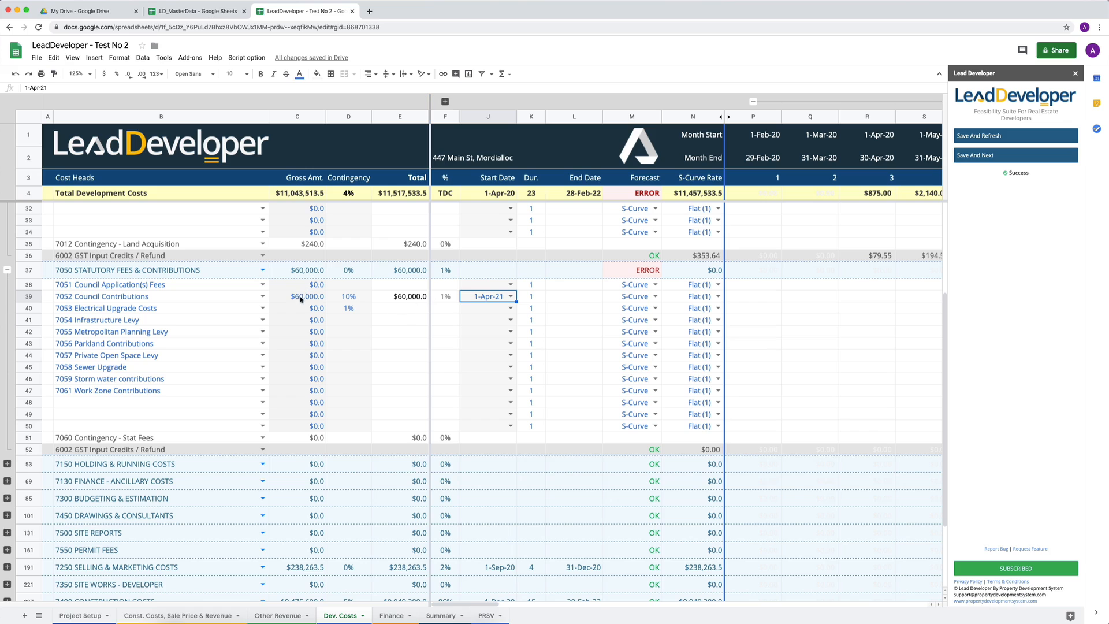
# Step: Give 7052 Council Contributions a duration of 3, and save and refresh the Dev. Costs sheet
pyautogui.click(530, 297)
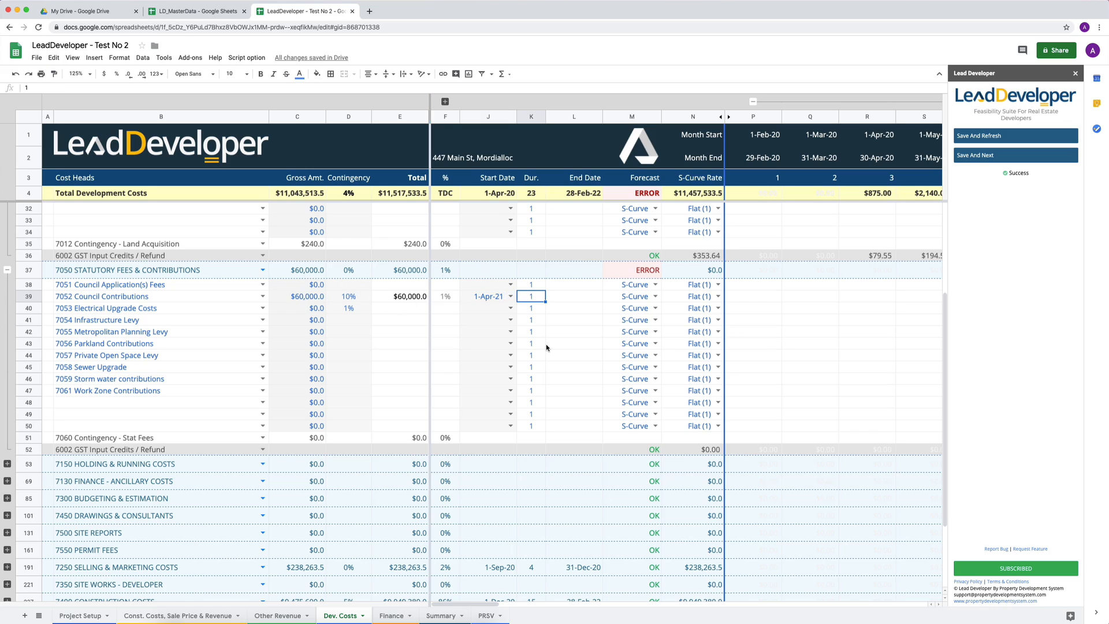
pyautogui.write('3')
pyautogui.click(994, 141)
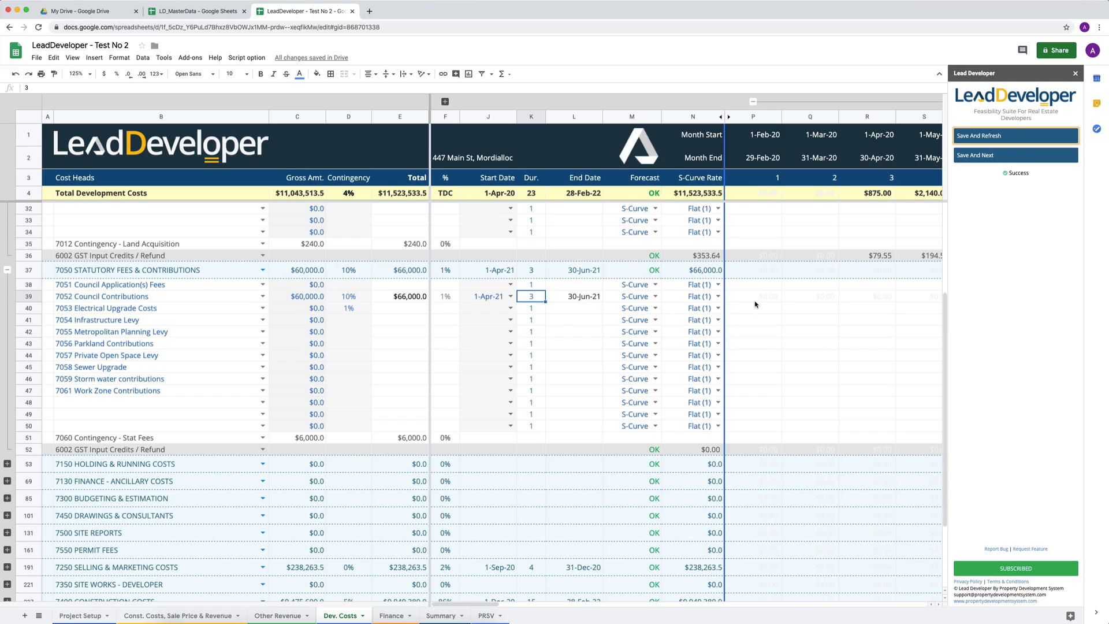
# Step: Examine the monthly forecast columns for 7052 Council Contributions and the list of cost heads in the 7050 group
pyautogui.hscroll(7, 815, 303)
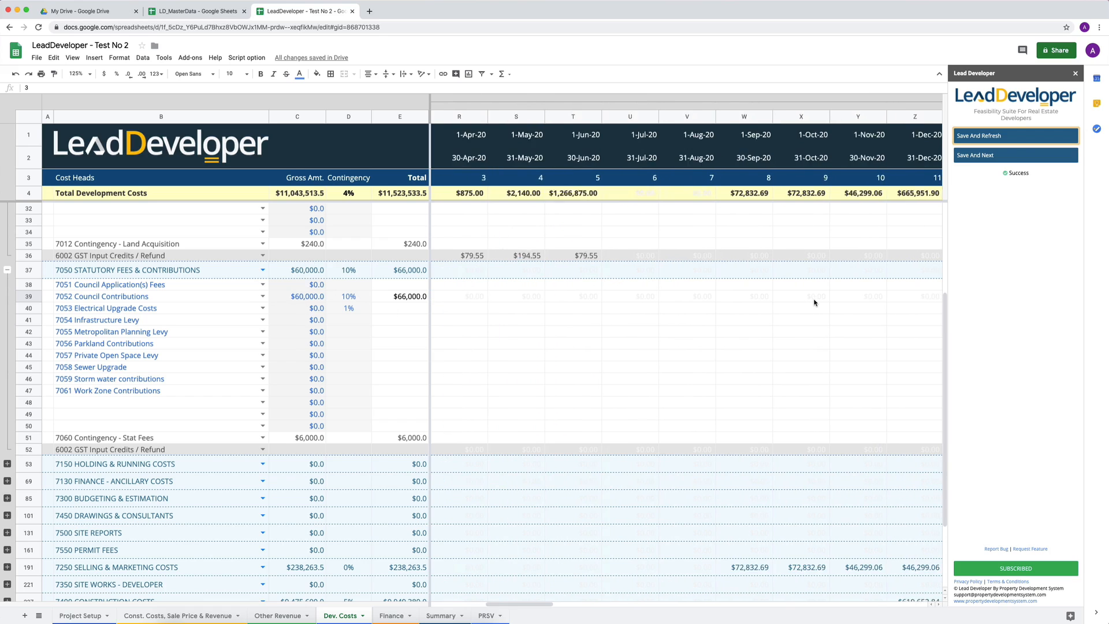
pyautogui.hscroll(6, 814, 302)
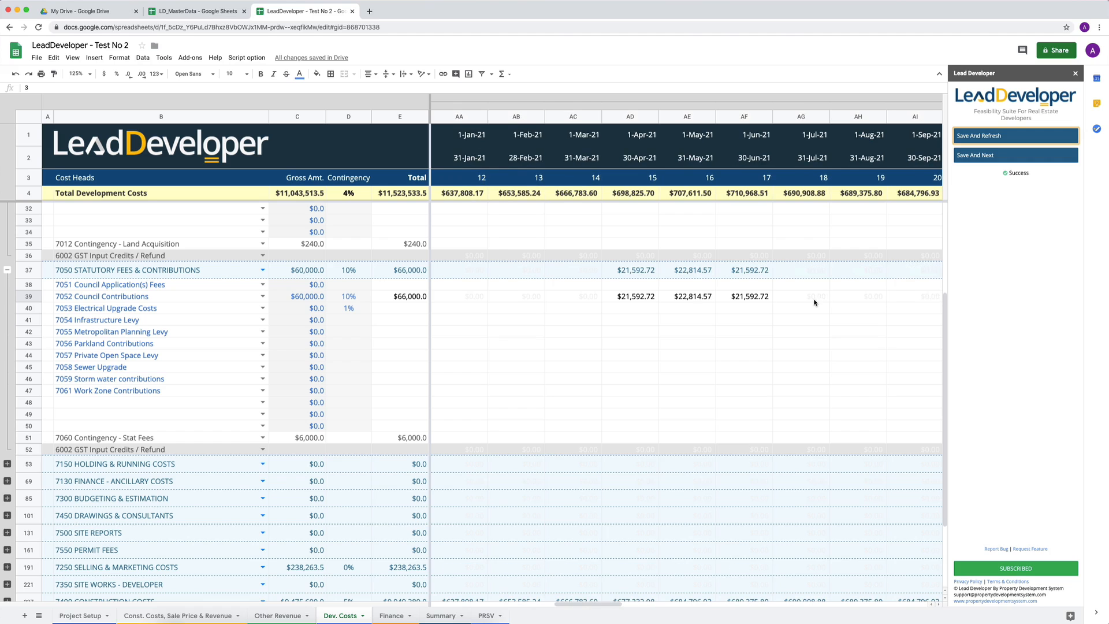
pyautogui.hscroll(-15, 815, 302)
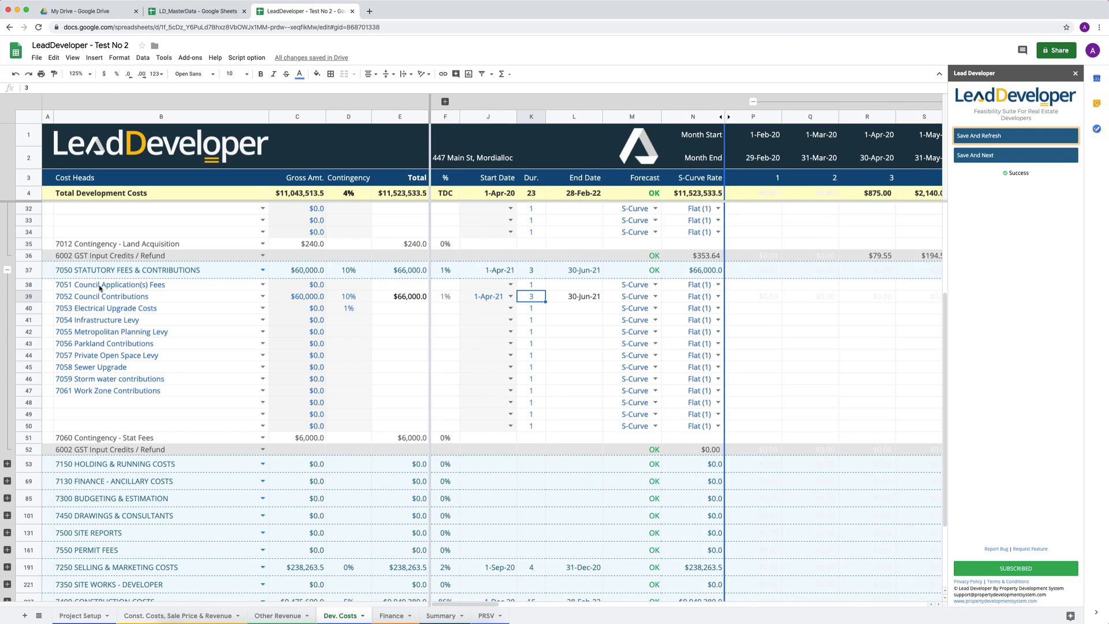
pyautogui.moveTo(102, 286); pyautogui.dragTo(126, 394)
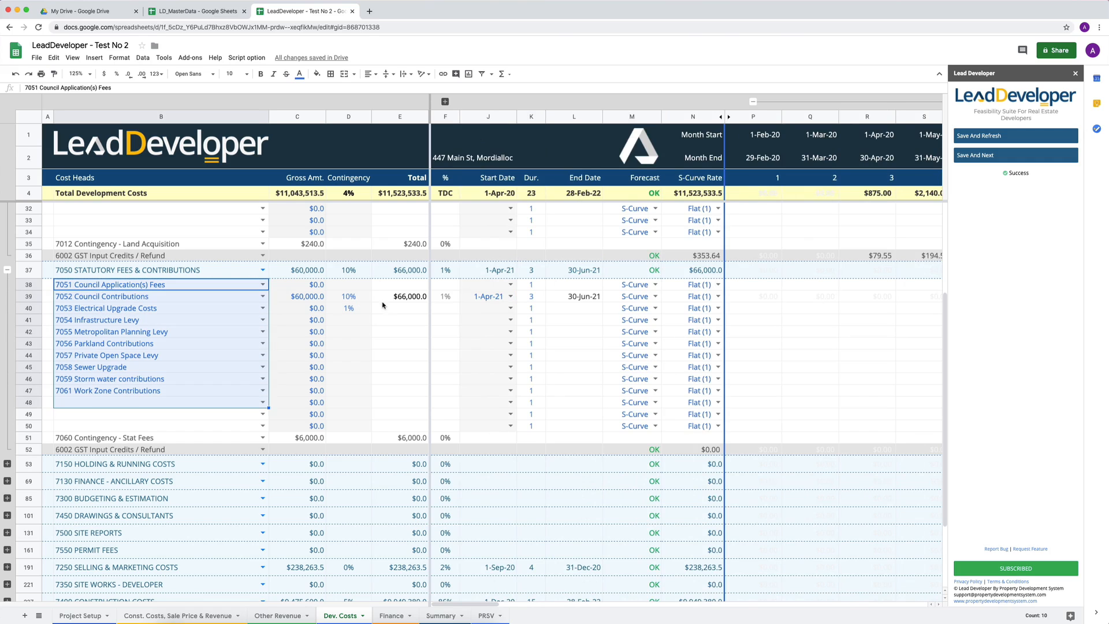
pyautogui.click(300, 323)
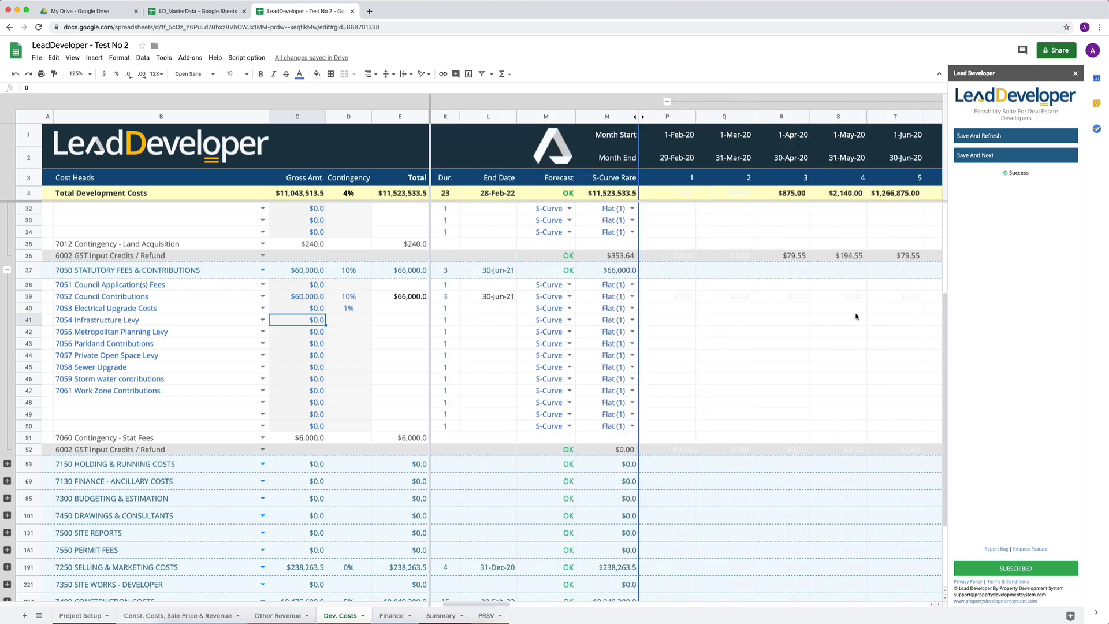
# Step: Set the sheet zoom to 90% and collapse the 7050 and 7001 cost head groups
pyautogui.click(89, 73)
pyautogui.click(77, 119)
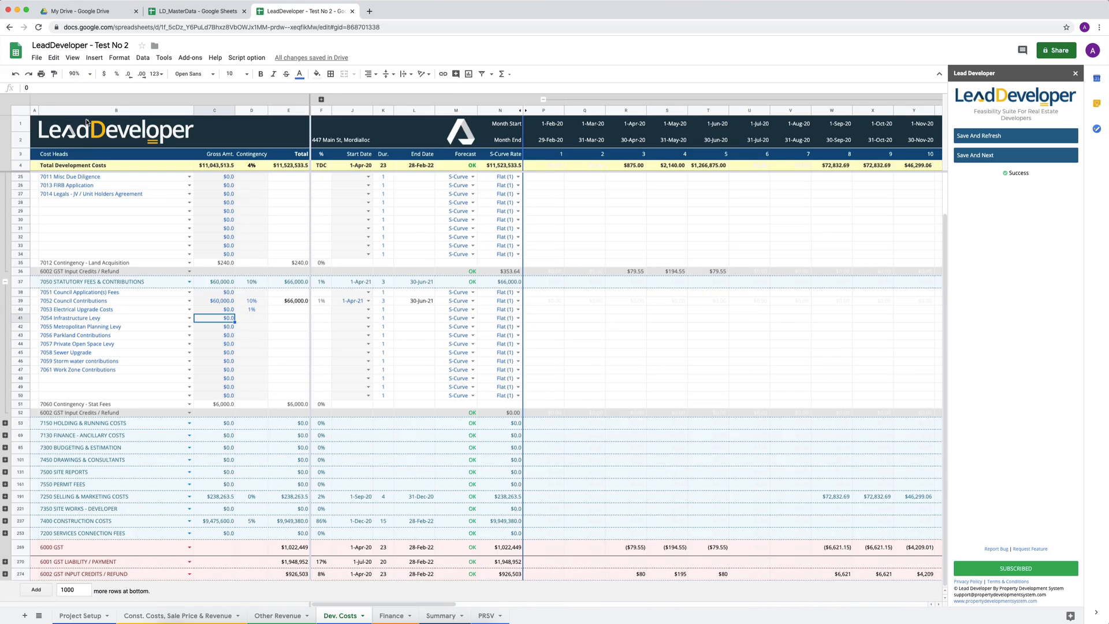
pyautogui.click(6, 282)
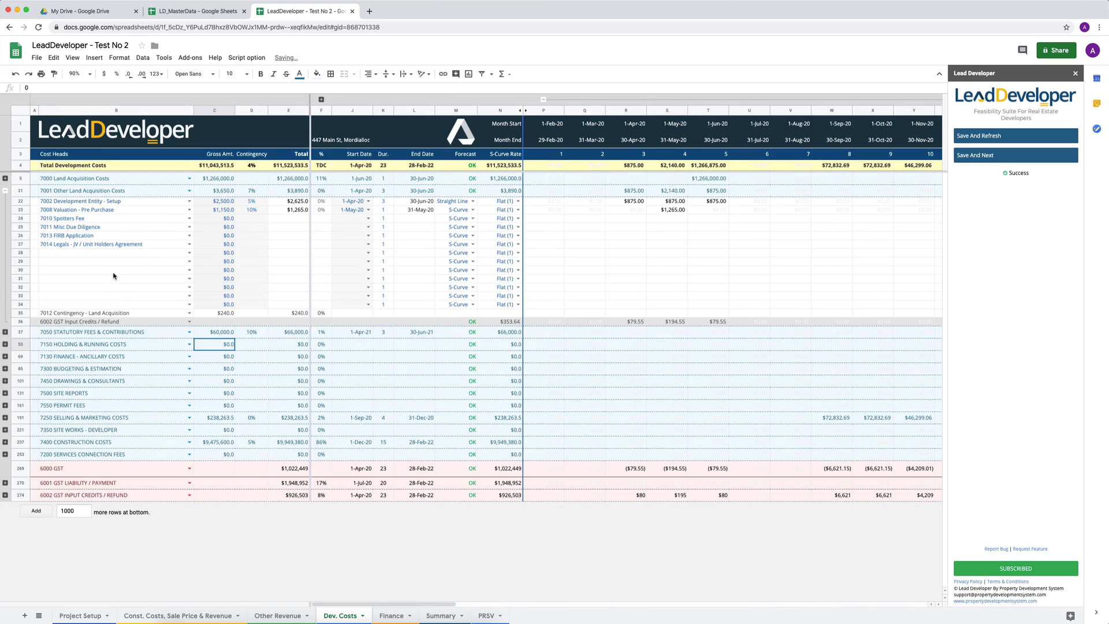
pyautogui.click(5, 191)
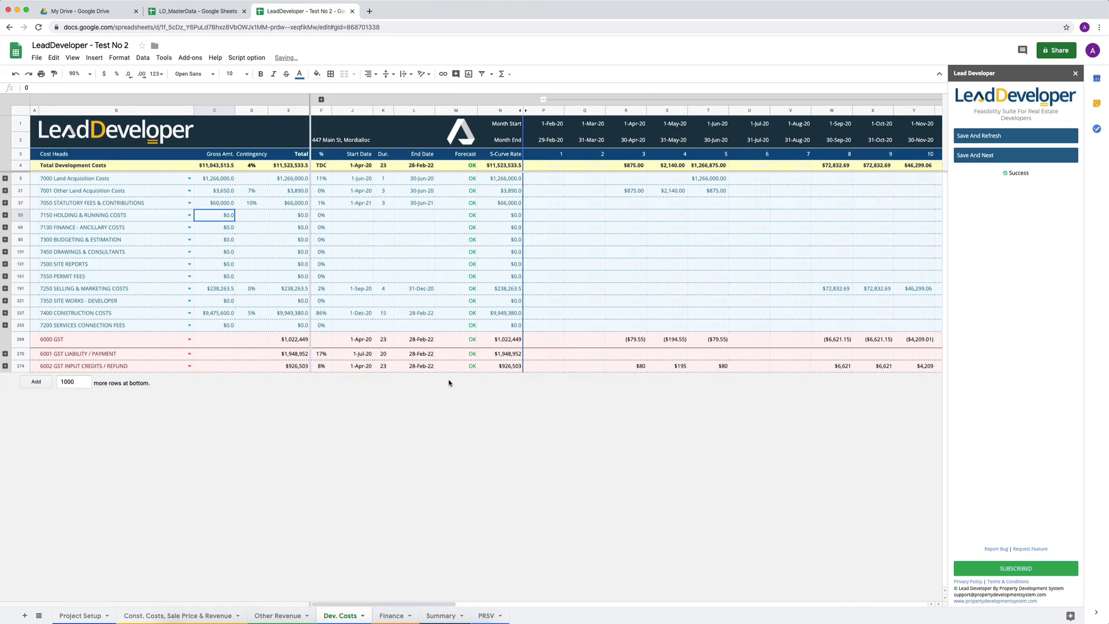
# Step: Expand all row groups and look through the cost heads from 7000 Land Acquisition Costs down to the GST rows
pyautogui.rightClick(6, 180)
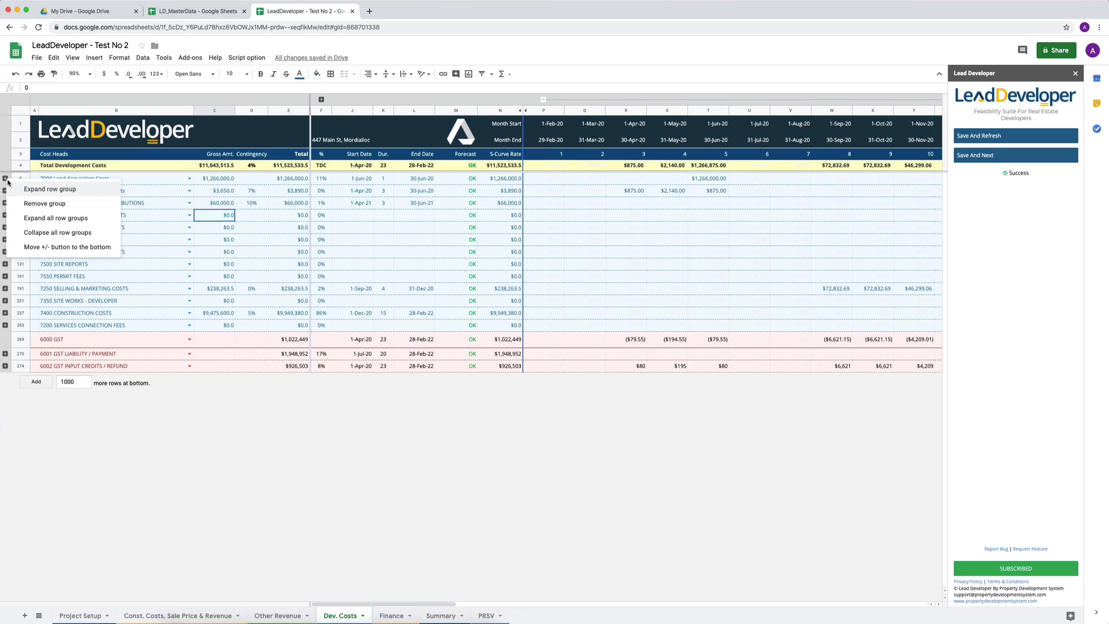
pyautogui.click(55, 218)
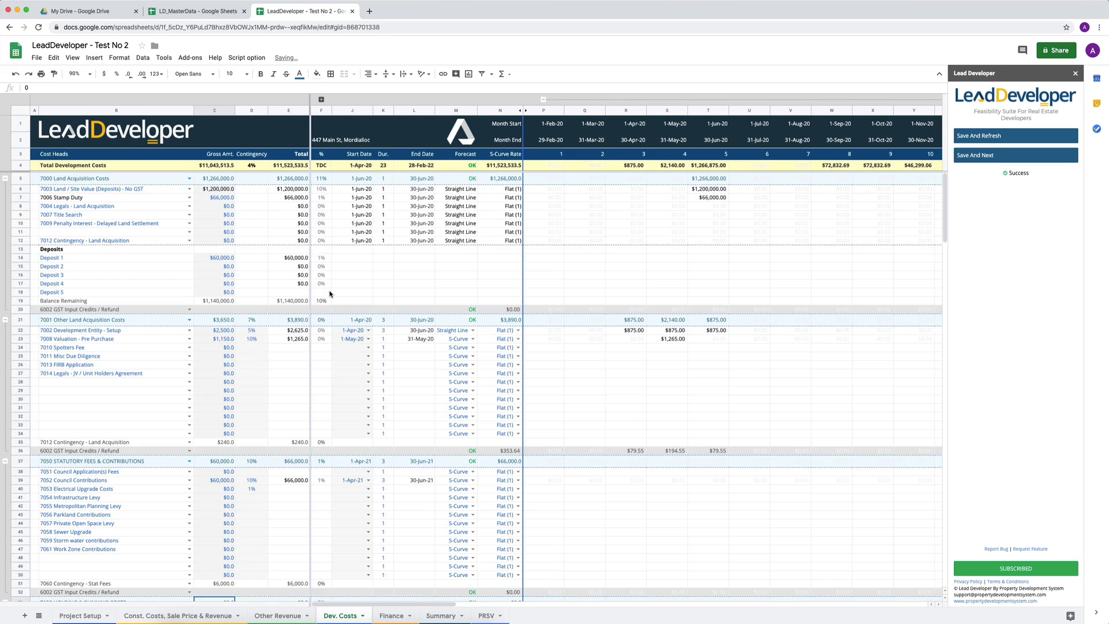
pyautogui.click(108, 268)
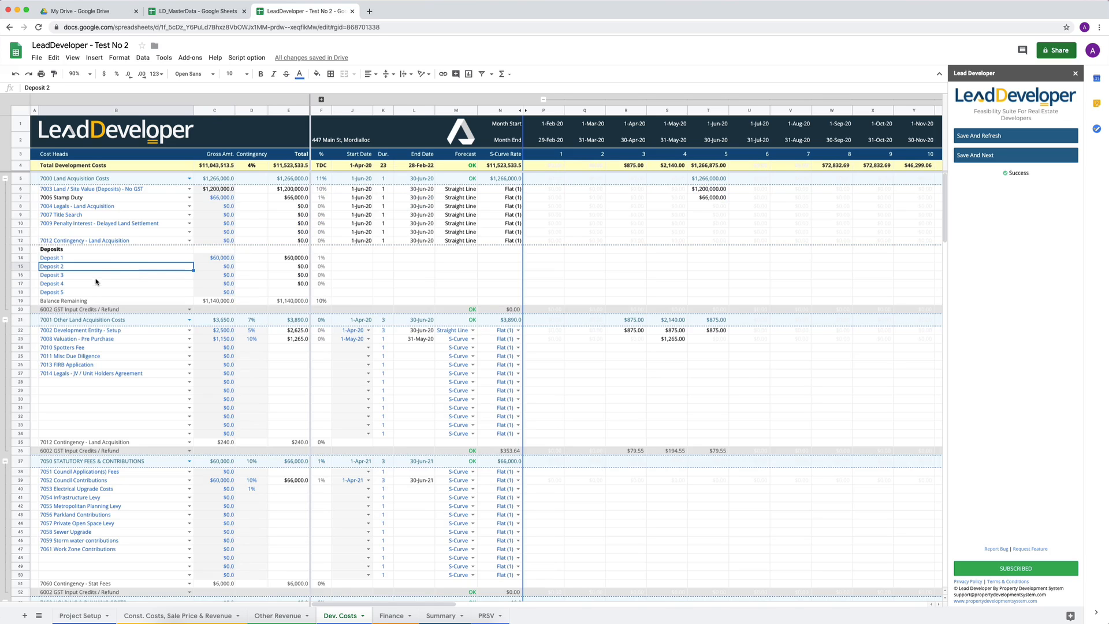
pyautogui.scroll(-3, 96, 283)
pyautogui.scroll(-20, 96, 283)
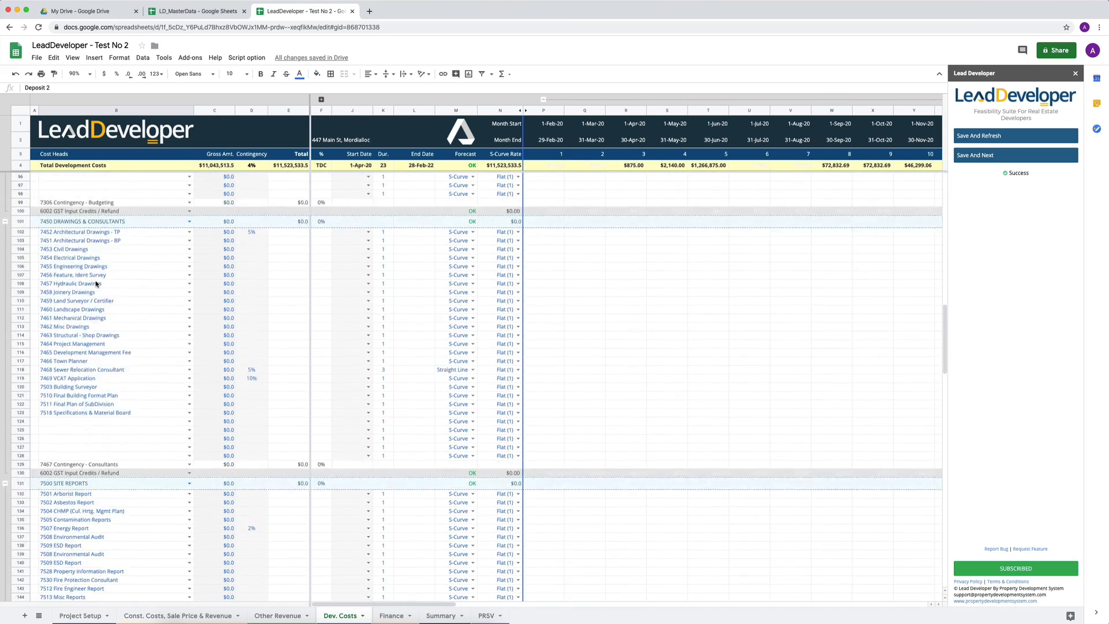
pyautogui.scroll(-20, 96, 283)
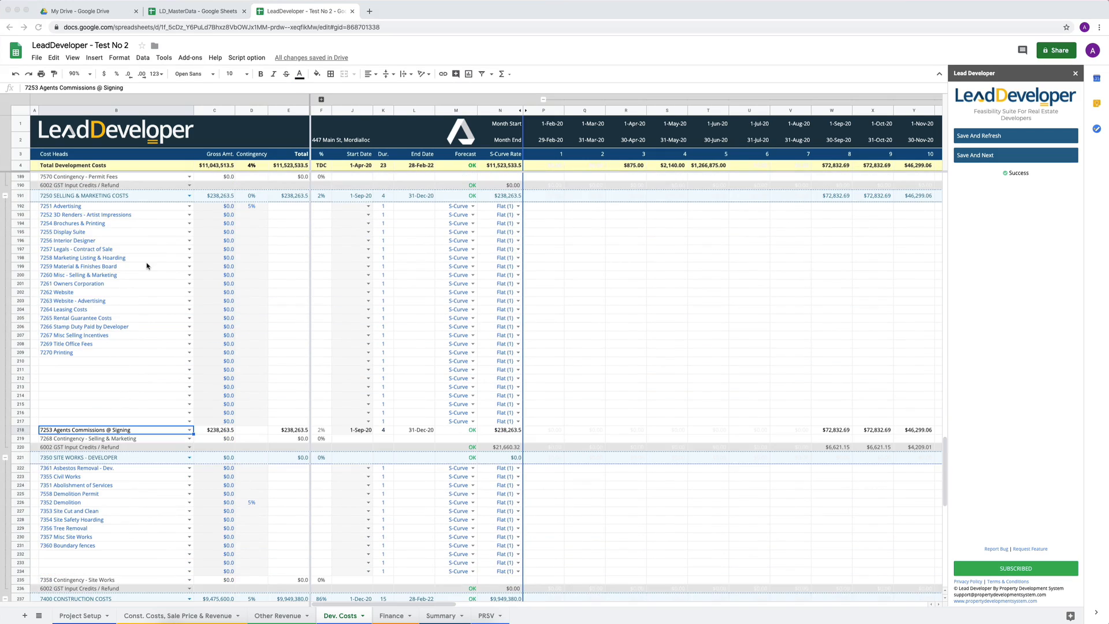
pyautogui.click(98, 200)
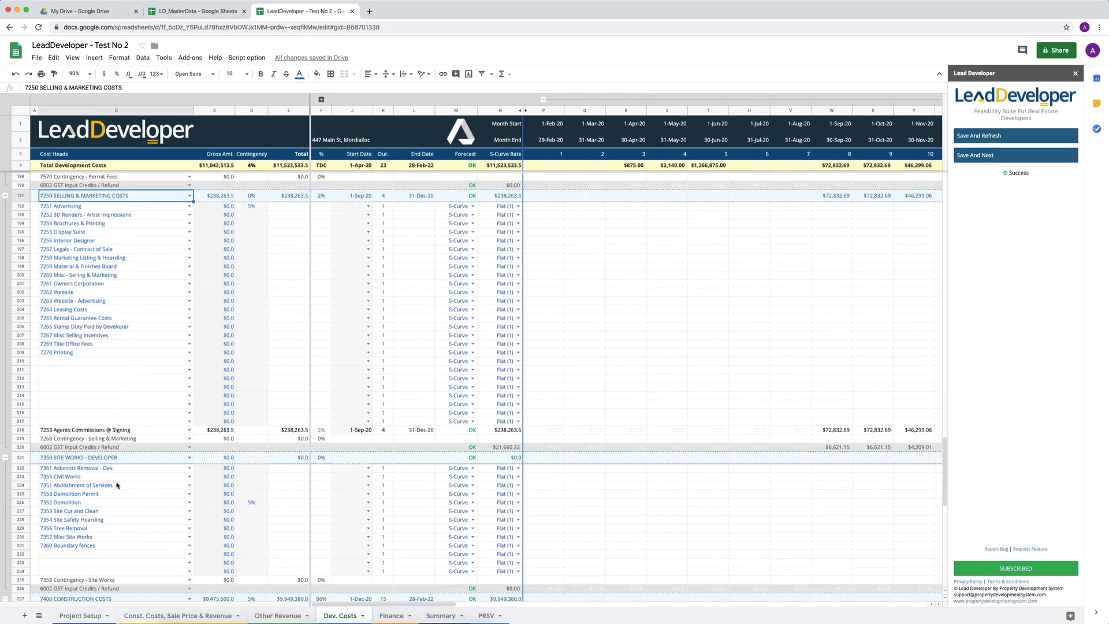
pyautogui.scroll(-5, 95, 392)
pyautogui.scroll(-5, 116, 484)
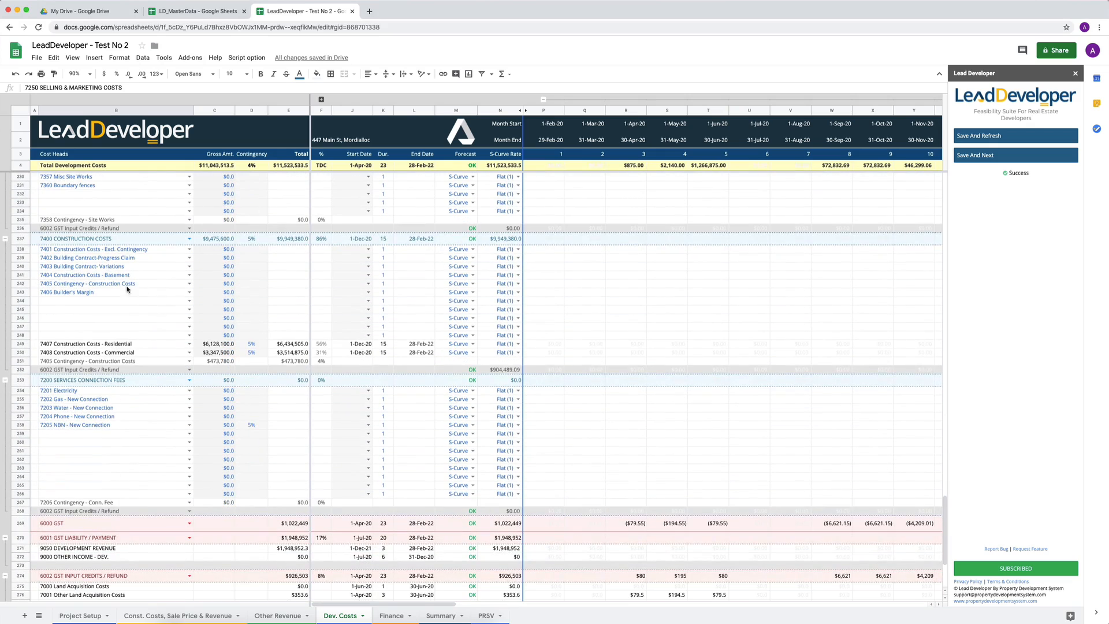
# Step: Set the sheet zoom to 125% and examine the cost heads, gross amounts and 7253 Agents Commissions @ Signing row under 7250 SELLING & MARKETING COSTS
pyautogui.click(78, 73)
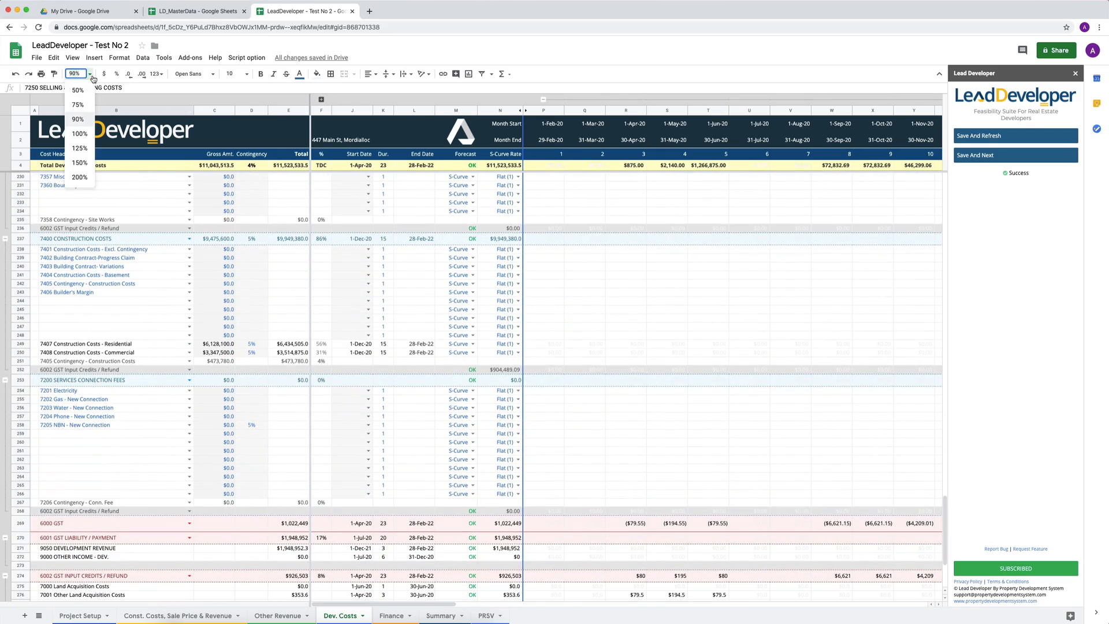
pyautogui.click(79, 149)
pyautogui.scroll(7, 241, 358)
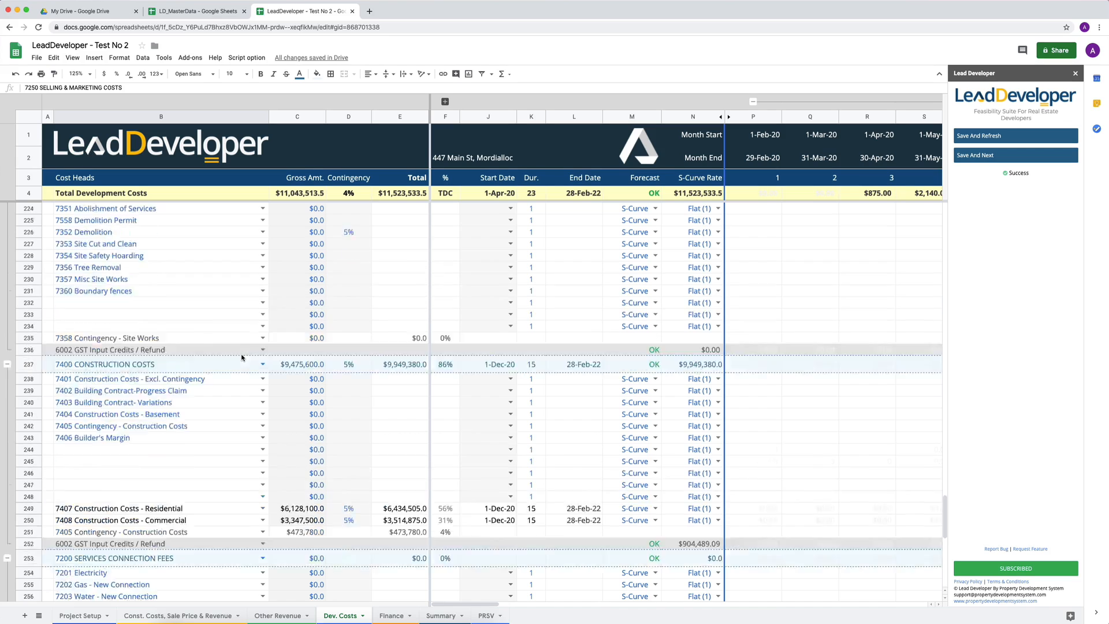
pyautogui.scroll(2, 242, 357)
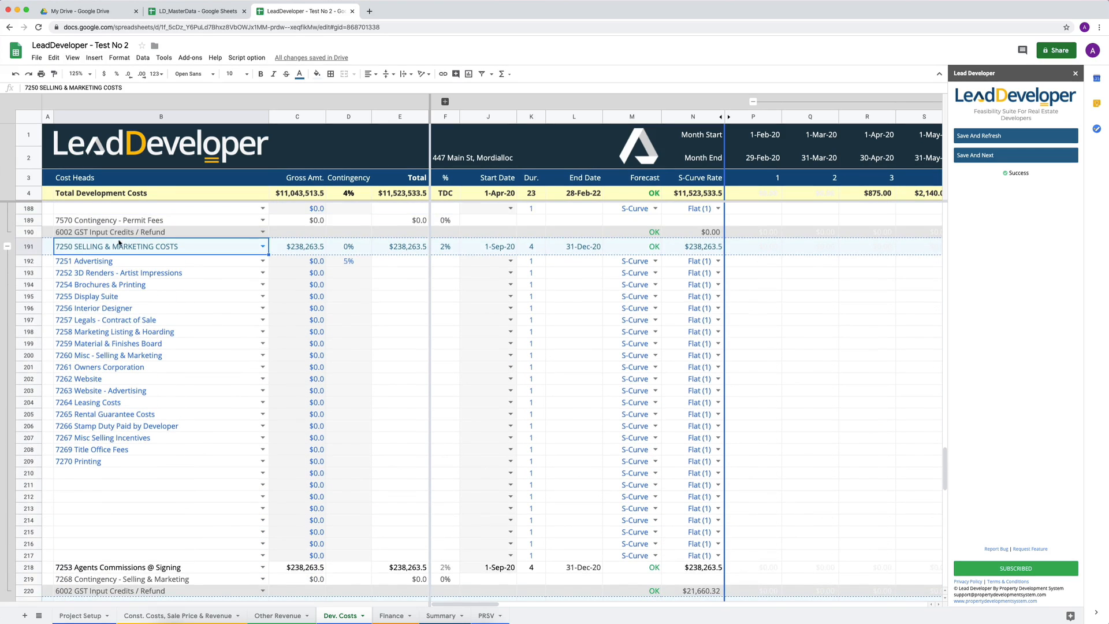
pyautogui.scroll(-1, 161, 327)
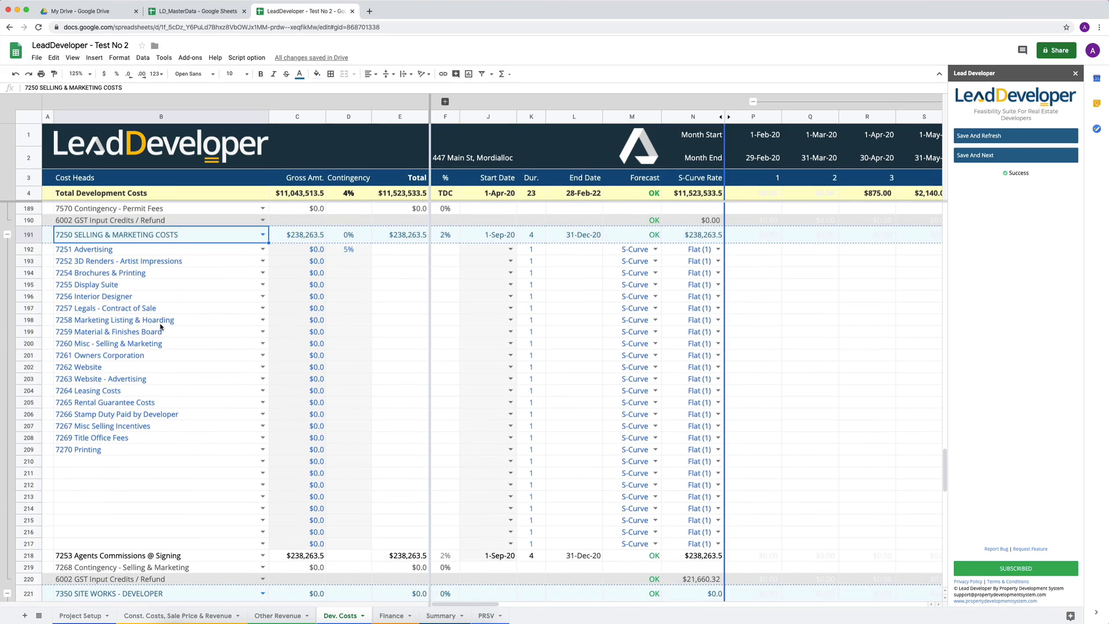
pyautogui.click(156, 252)
pyautogui.click(195, 264)
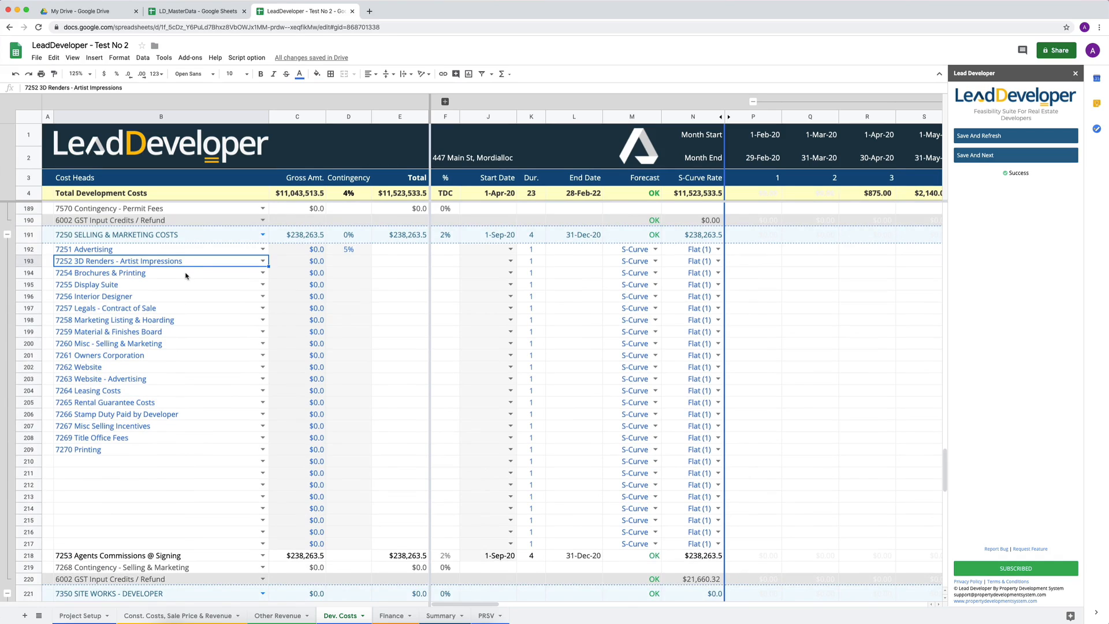
pyautogui.click(185, 275)
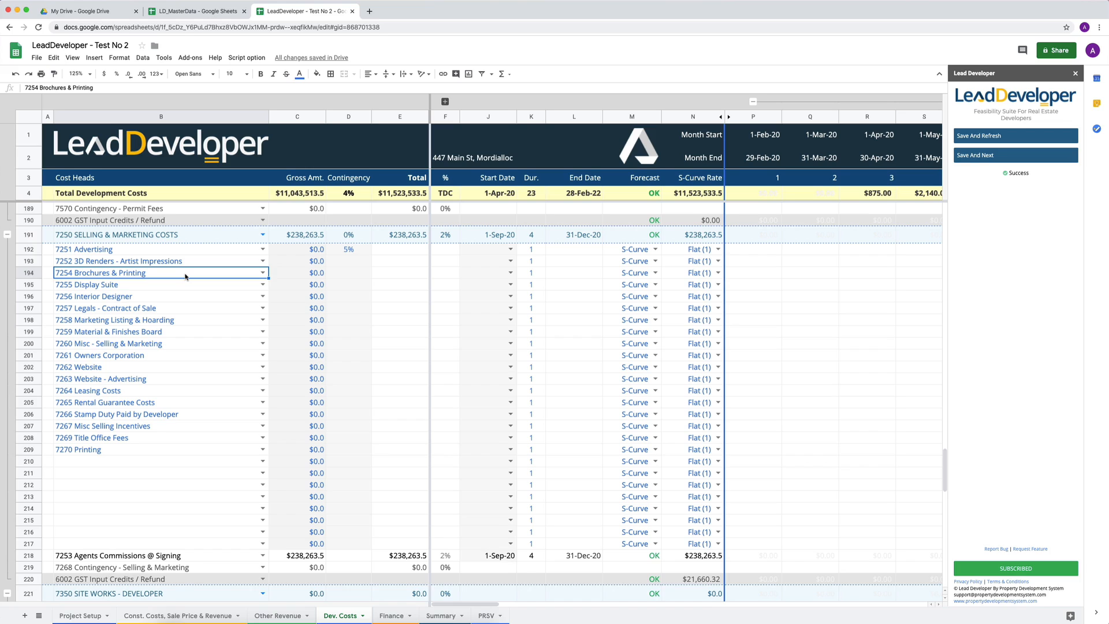
pyautogui.moveTo(287, 252); pyautogui.dragTo(308, 544)
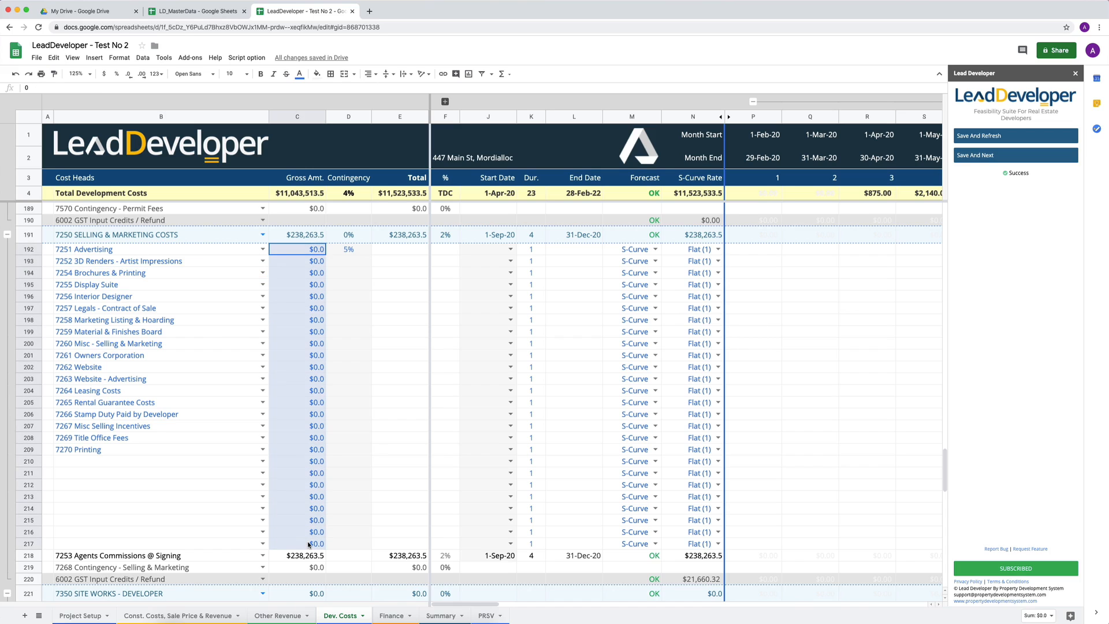
pyautogui.click(28, 555)
pyautogui.click(114, 557)
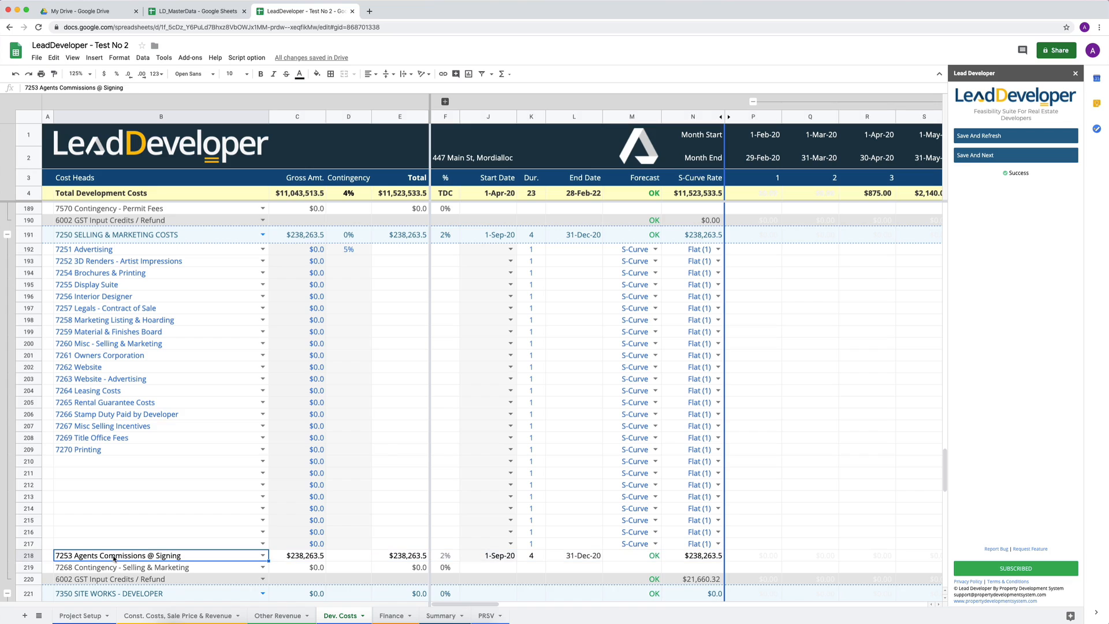
# Step: Examine the 7253 Agents Commissions @ Signing row, then look over the Const. Costs, Sale Price & Revenue and Other Revenue sheets
pyautogui.click(27, 555)
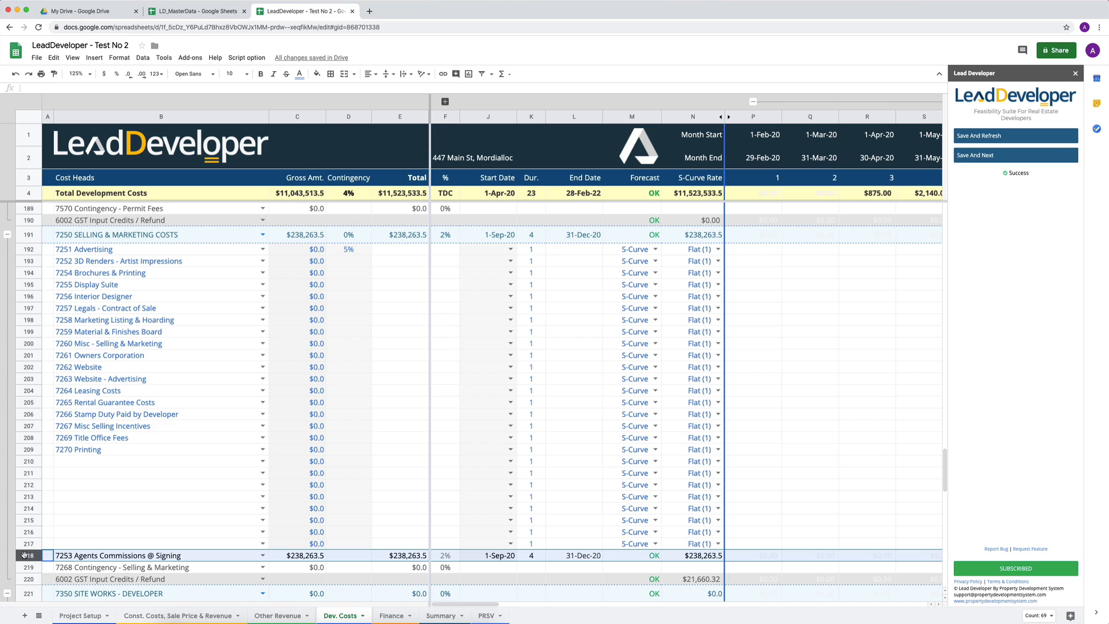
pyautogui.click(156, 557)
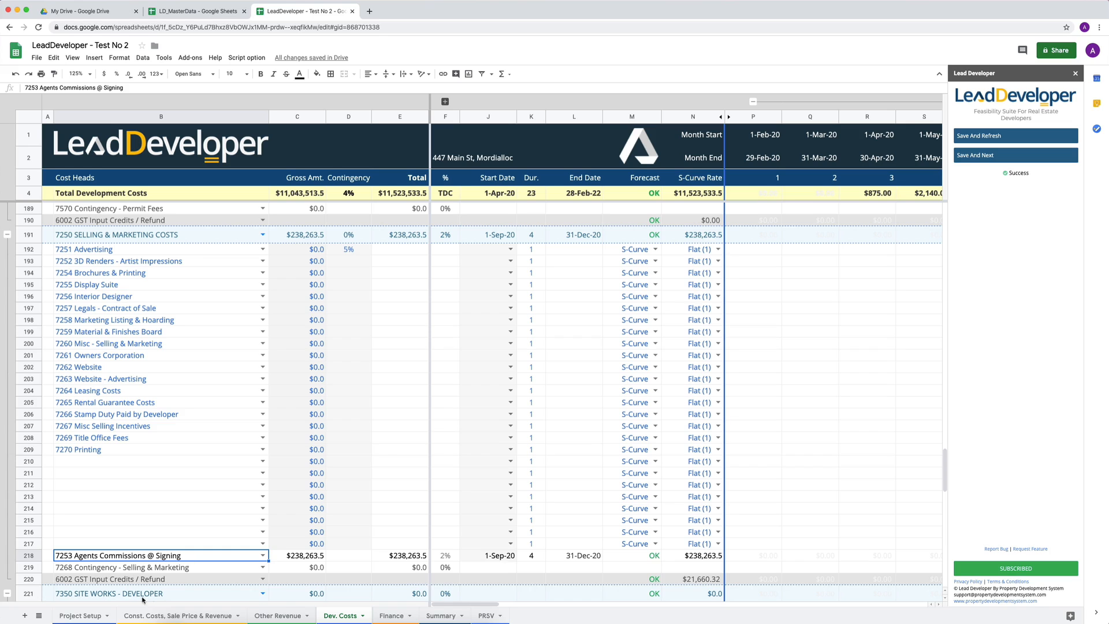
pyautogui.click(147, 619)
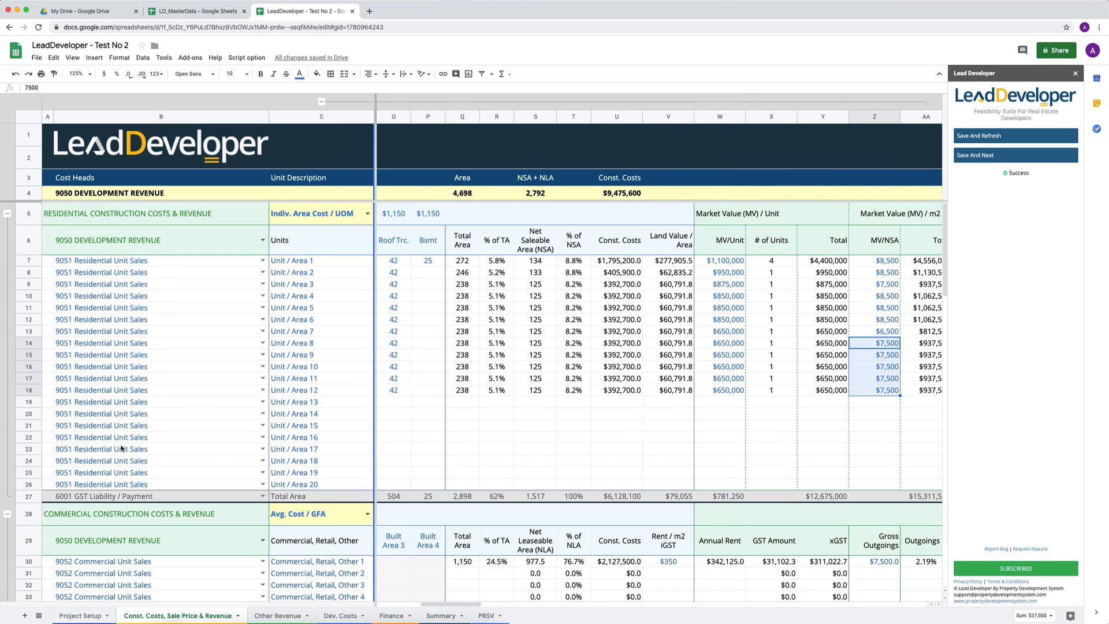
pyautogui.click(261, 616)
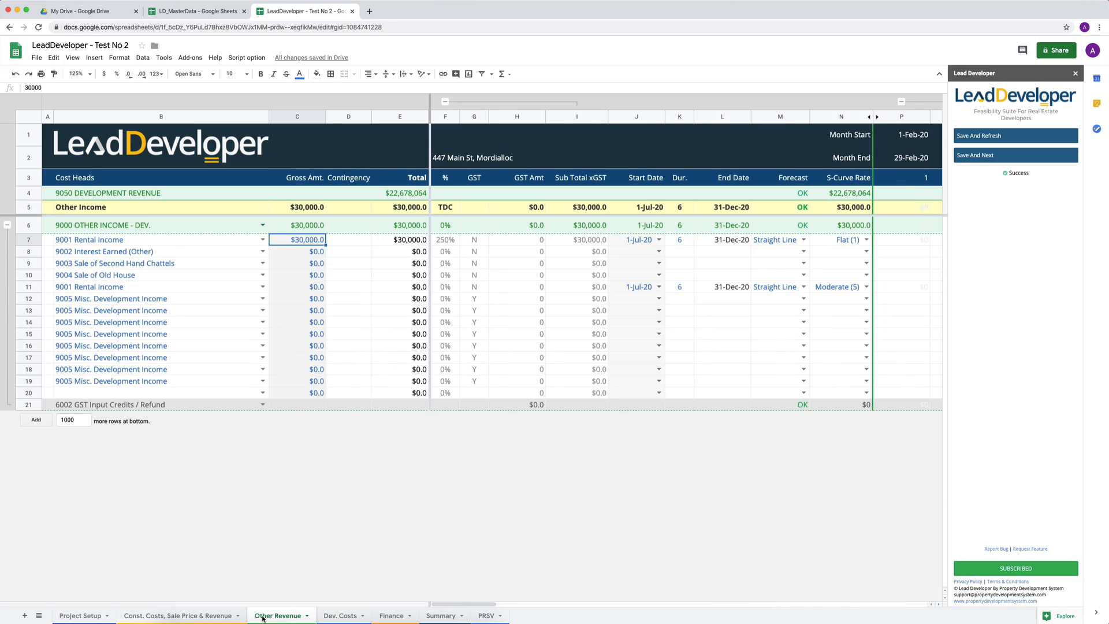
pyautogui.click(340, 616)
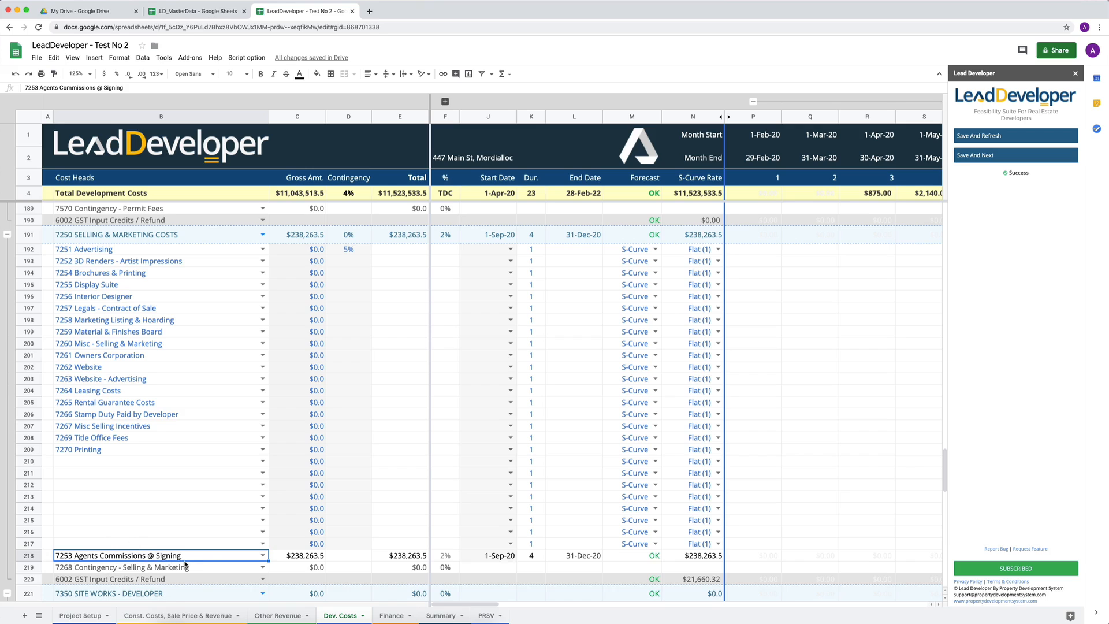
# Step: Examine the Sales Comm. @ Signing percentages for the residential units in the Const. Costs, Sale Price & Revenue sheet
pyautogui.click(177, 615)
pyautogui.scroll(-10, 199, 358)
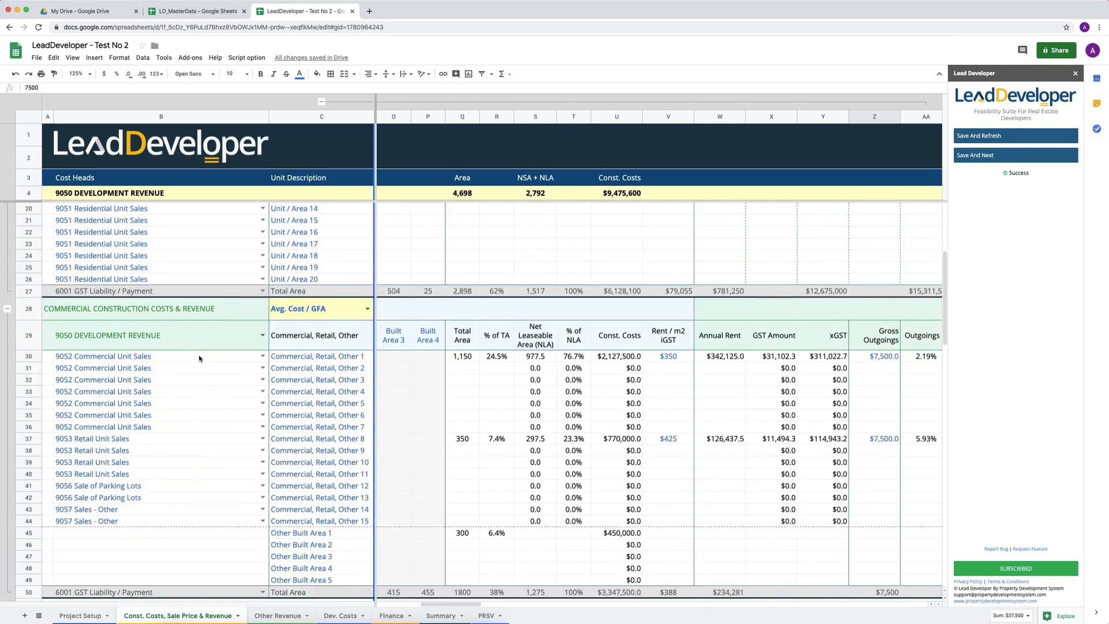
pyautogui.scroll(10, 199, 358)
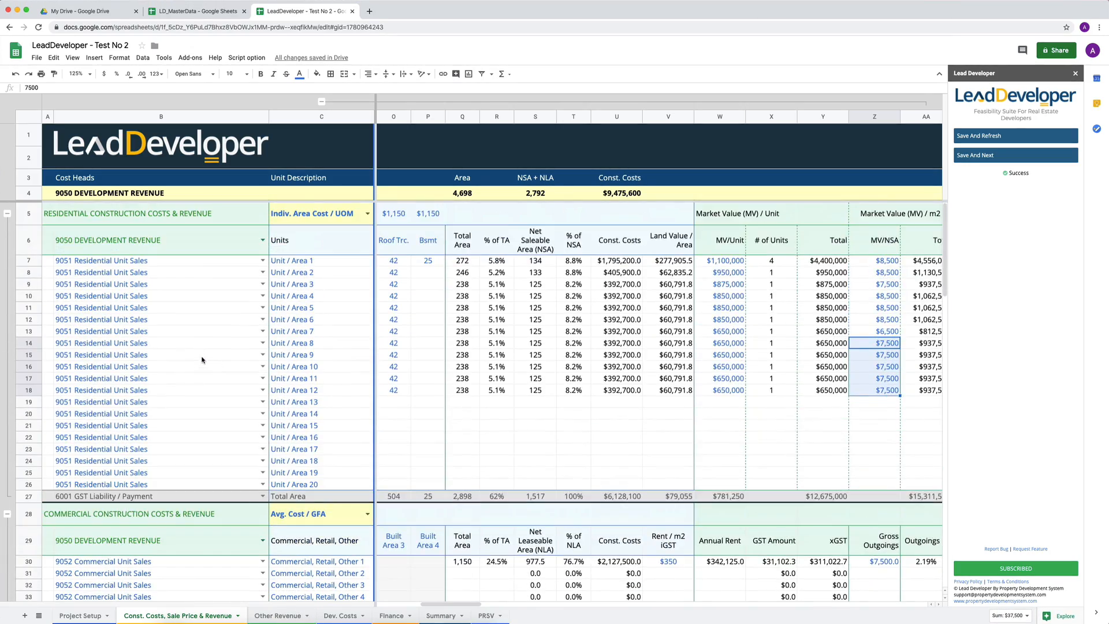
pyautogui.hscroll(10, 522, 386)
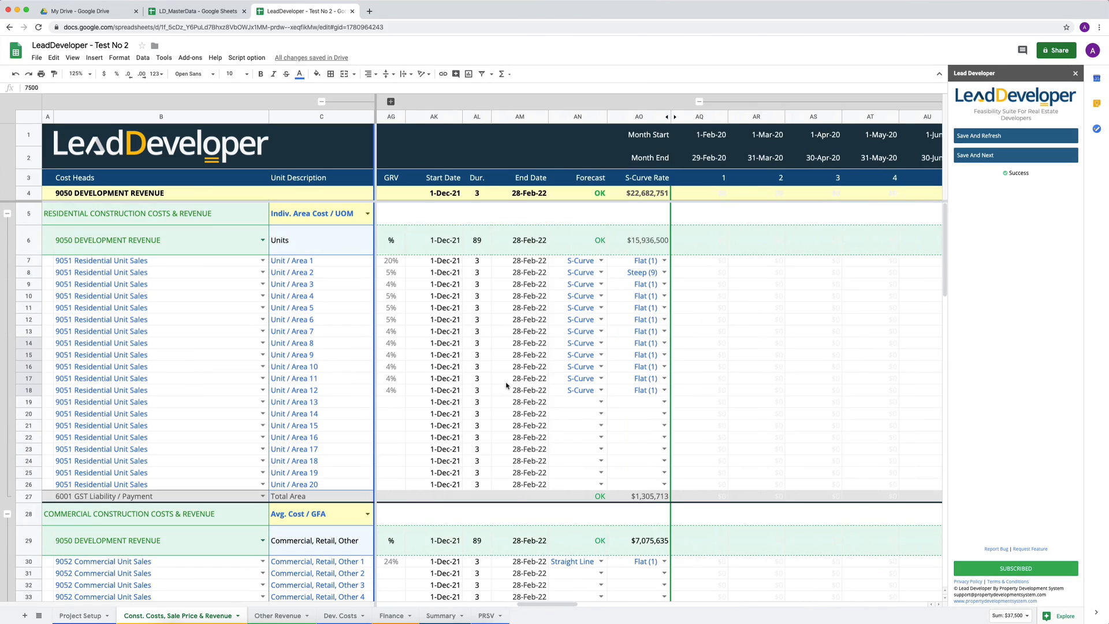
pyautogui.hscroll(-5, 507, 386)
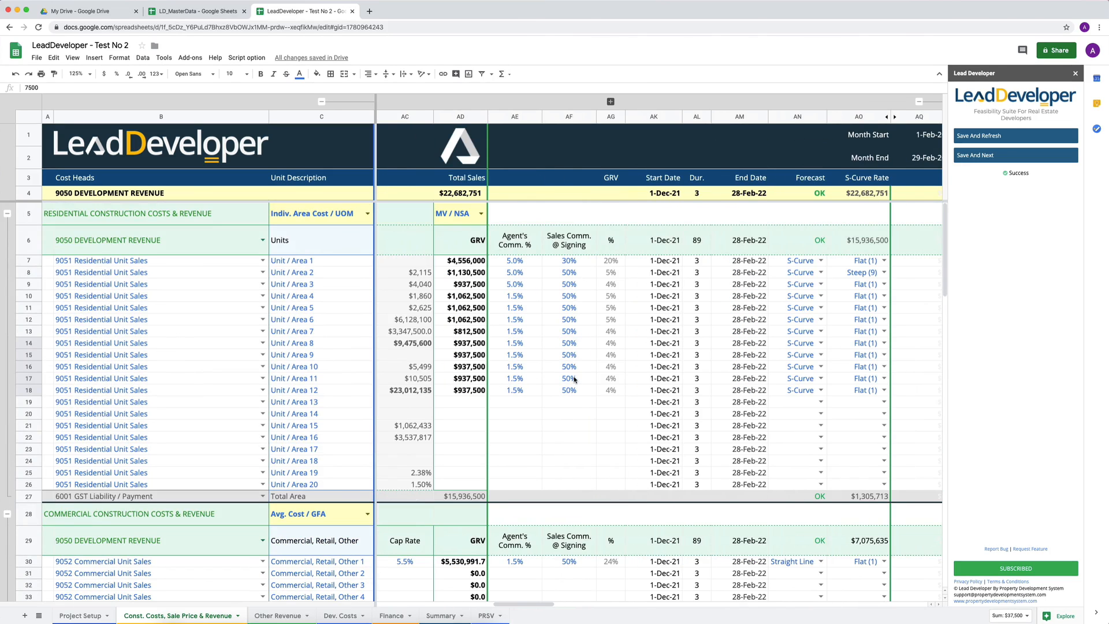
pyautogui.moveTo(570, 239); pyautogui.dragTo(568, 395)
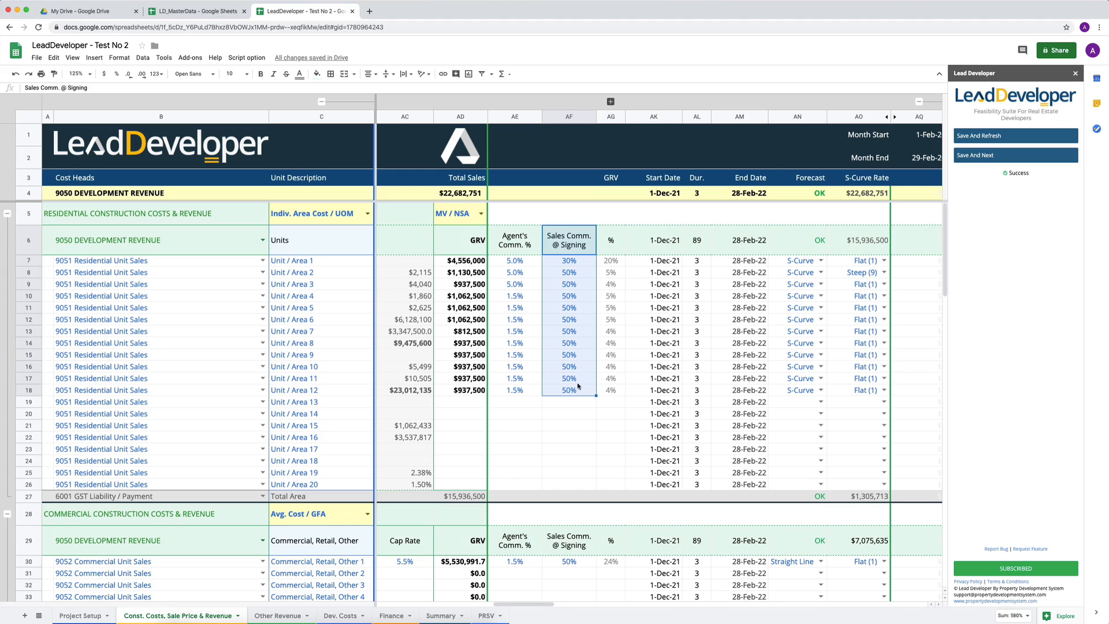
pyautogui.click(570, 388)
pyautogui.click(569, 298)
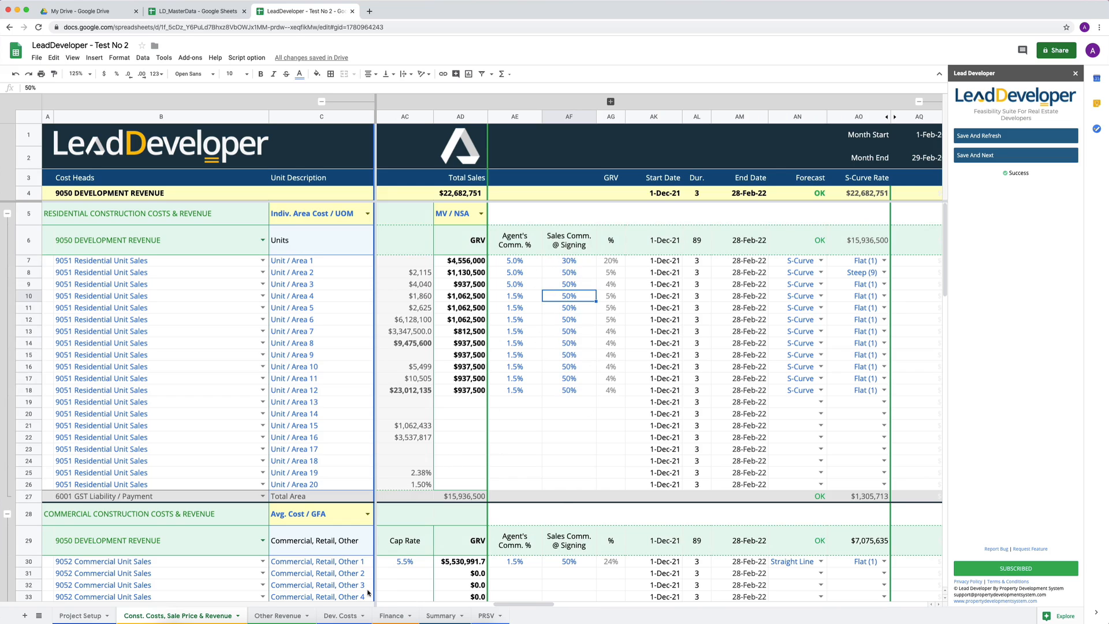
# Step: In Dev. Costs, examine the 7253 gross amount and the amounts and contingency of 7407 Construction Costs - Residential and 7408 Construction Costs - Commercial
pyautogui.click(340, 615)
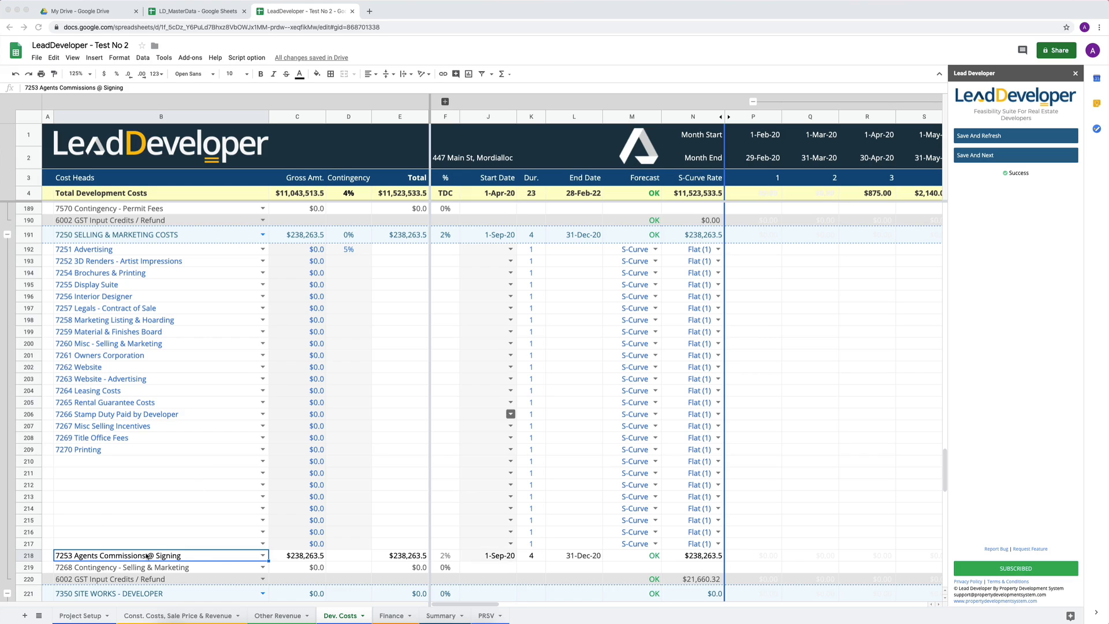
pyautogui.click(304, 555)
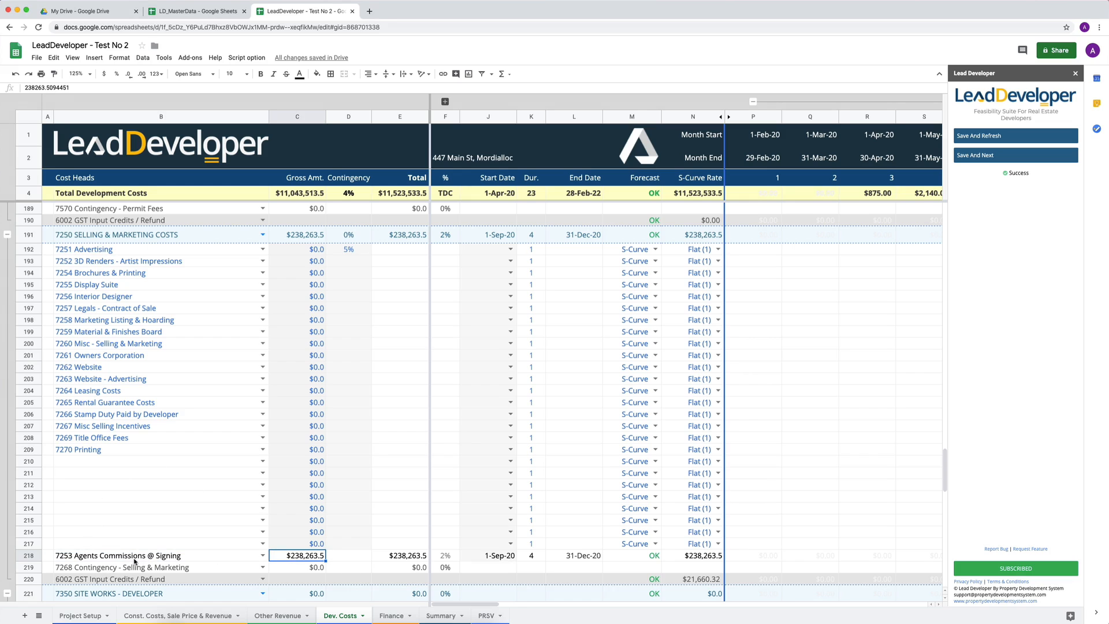
pyautogui.scroll(-5, 164, 486)
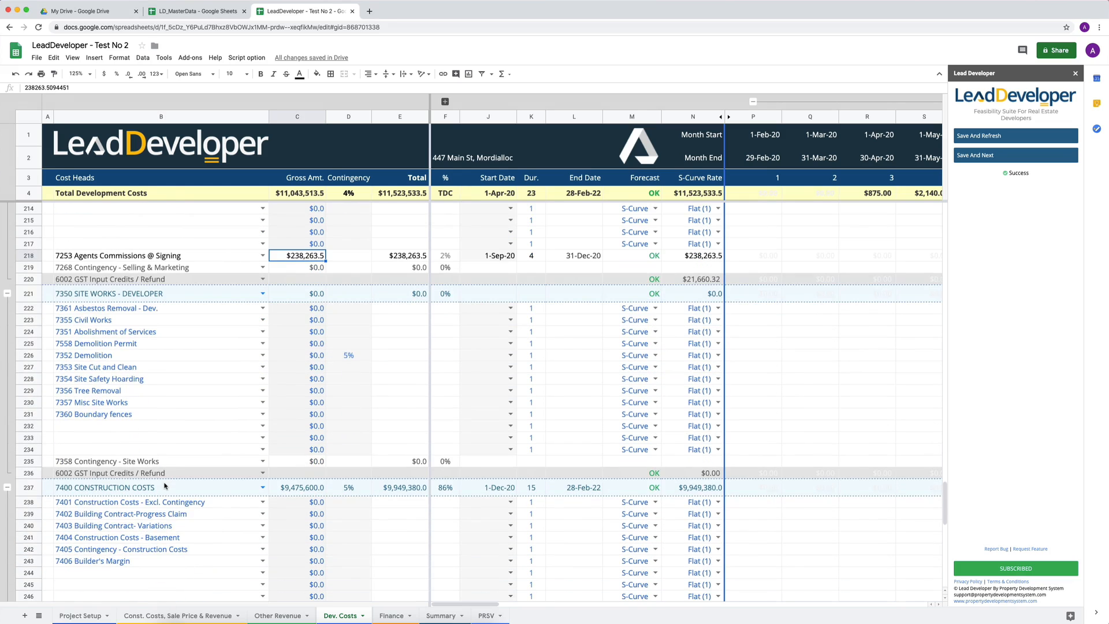
pyautogui.scroll(-3, 164, 404)
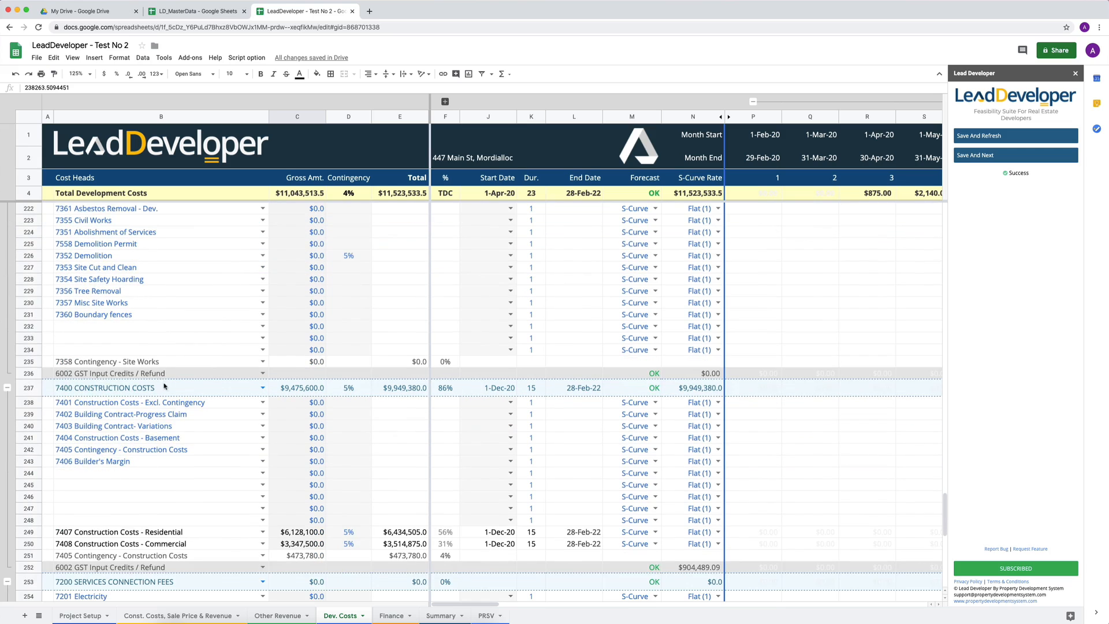
pyautogui.scroll(-1, 155, 472)
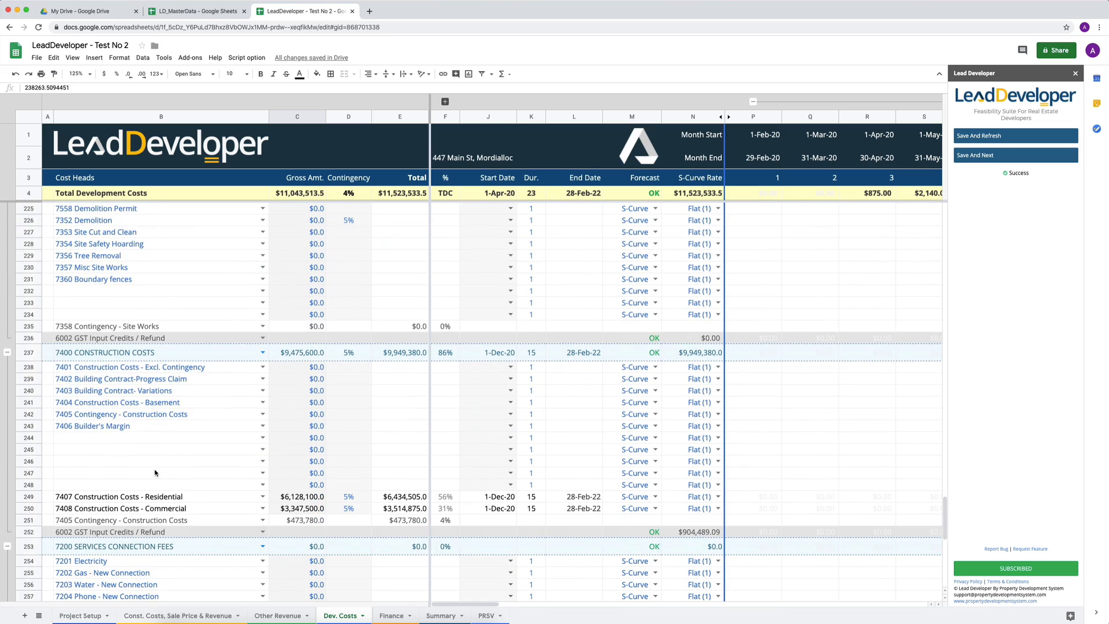
pyautogui.click(70, 500)
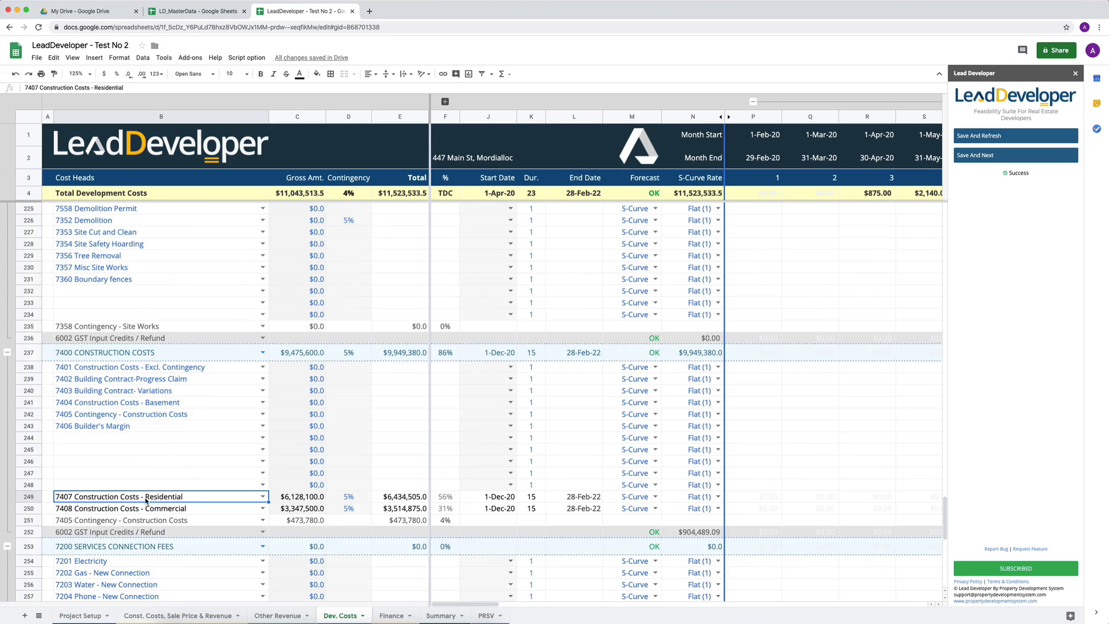
pyautogui.click(283, 497)
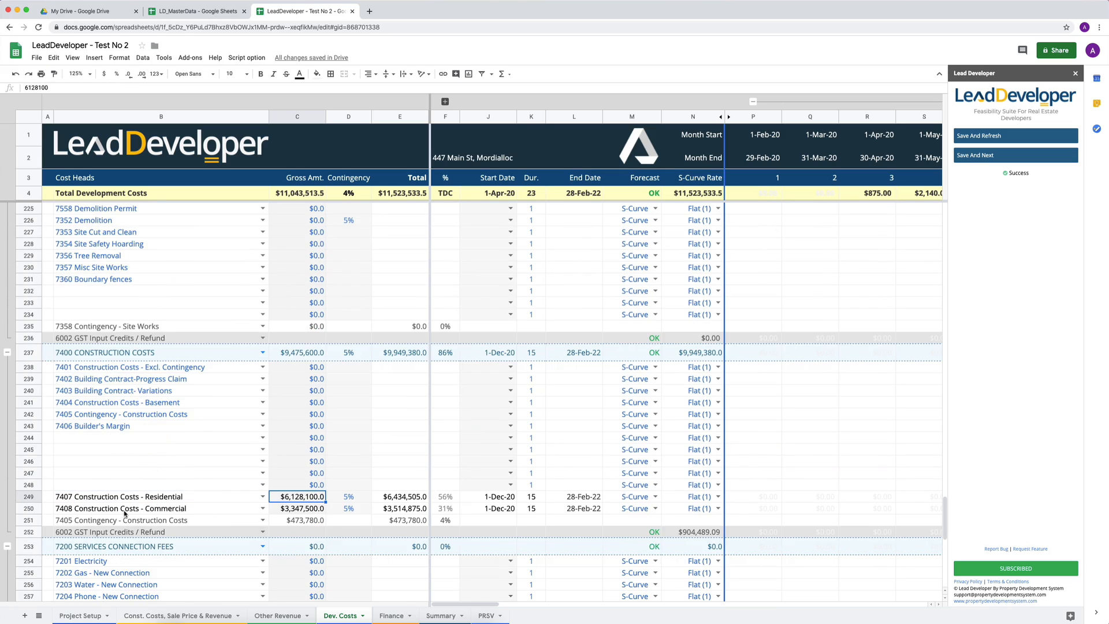
pyautogui.click(300, 512)
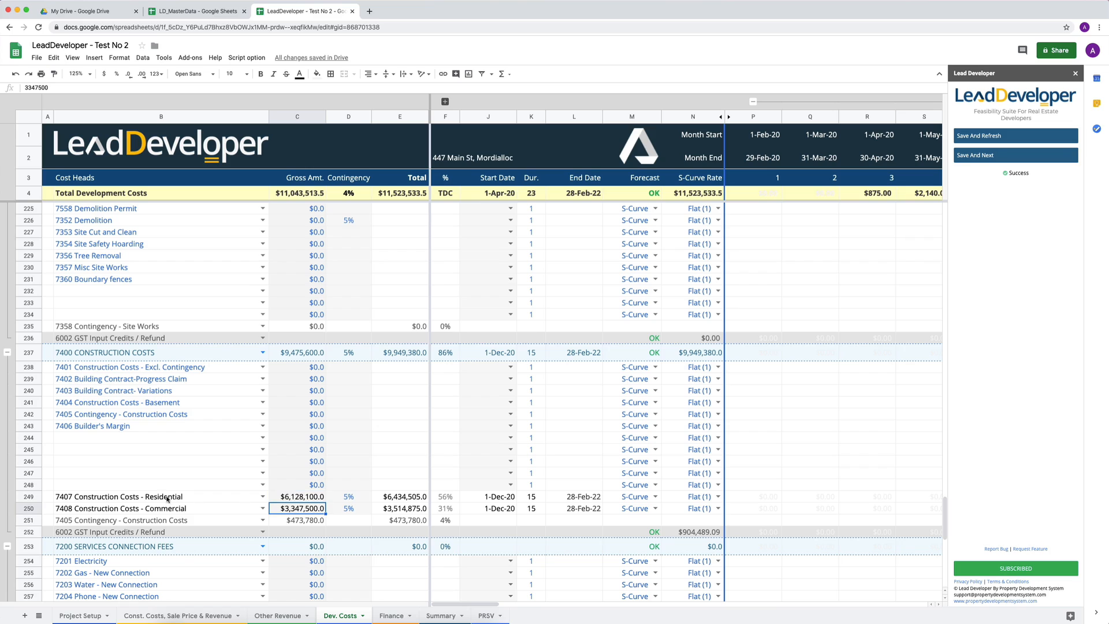
pyautogui.moveTo(167, 499); pyautogui.dragTo(167, 509)
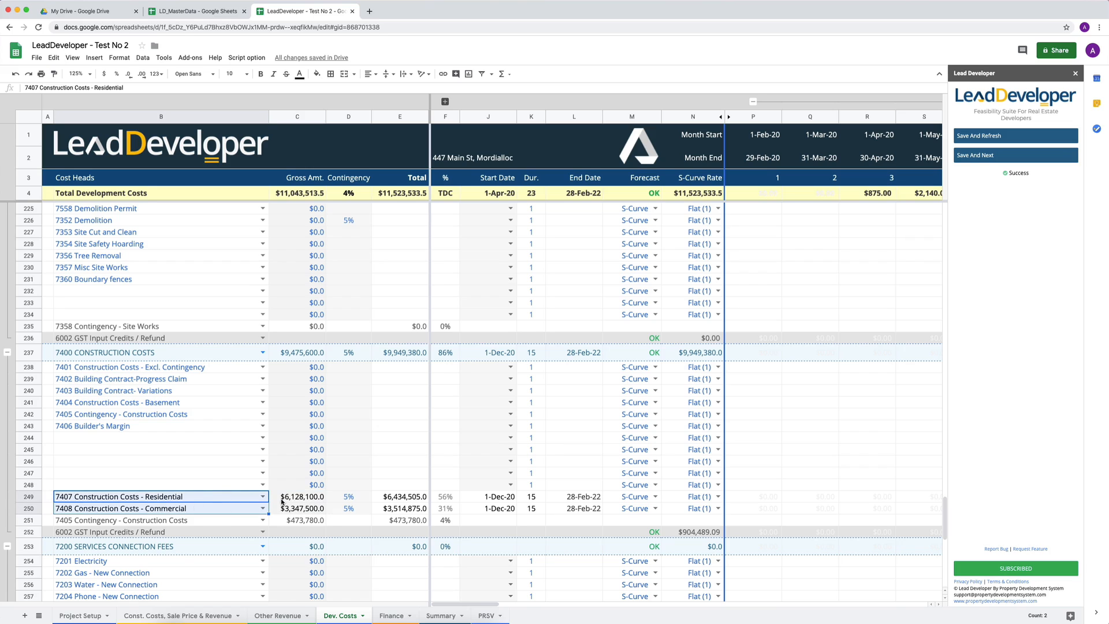
pyautogui.click(355, 500)
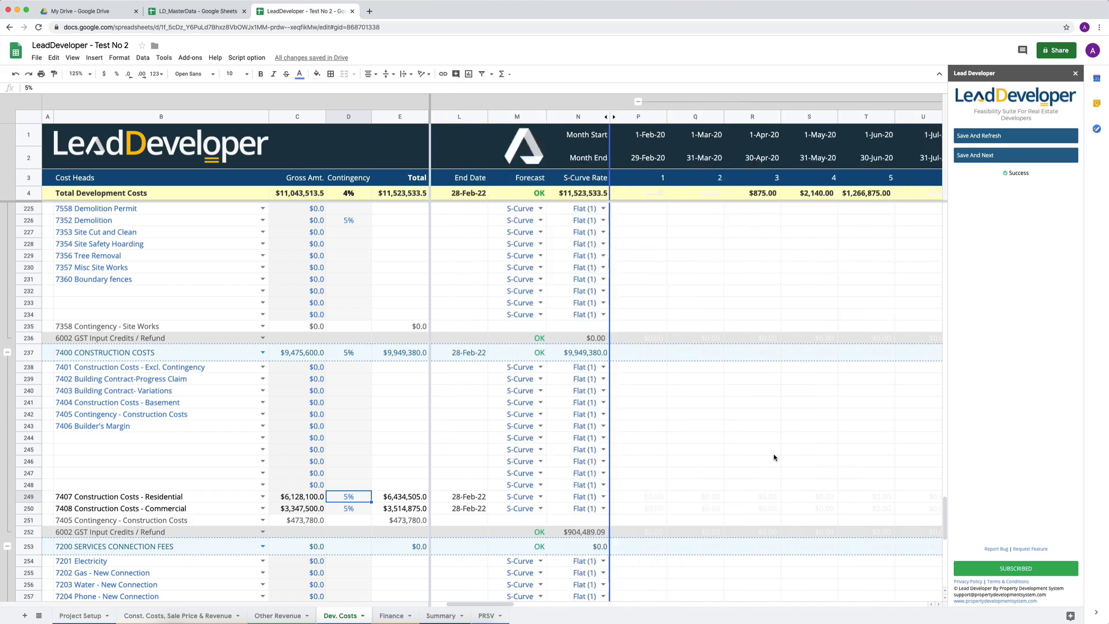
# Step: Set the sheet zoom to 100% and examine the monthly forecast columns for the residential and commercial construction costs
pyautogui.hscroll(10, 774, 458)
pyautogui.hscroll(5, 774, 457)
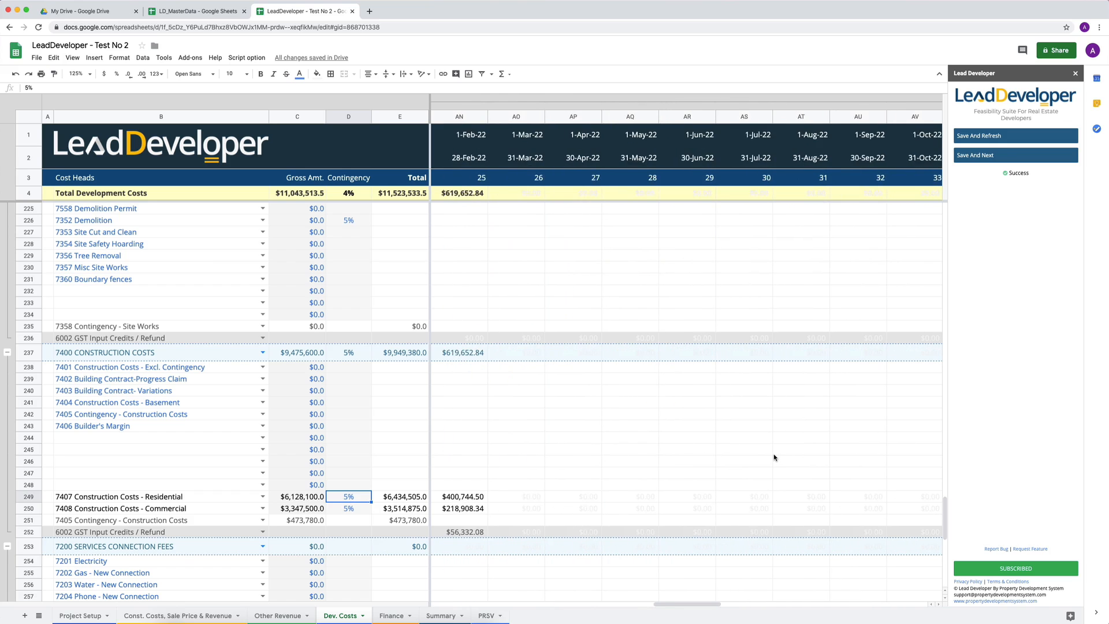
pyautogui.hscroll(-8, 775, 458)
pyautogui.hscroll(-5, 774, 457)
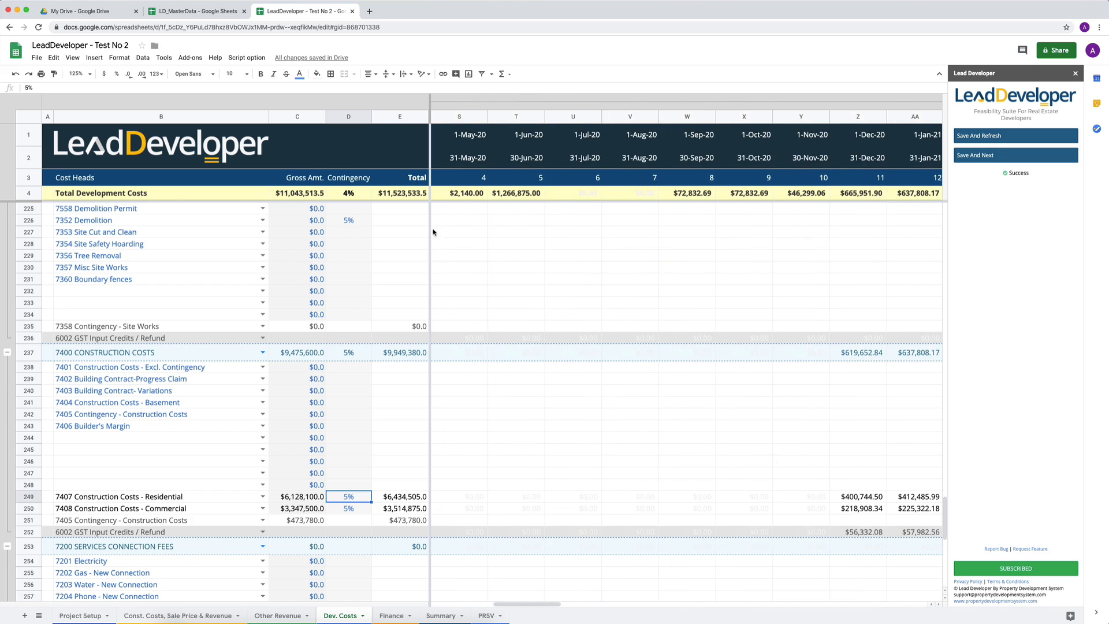
pyautogui.click(93, 79)
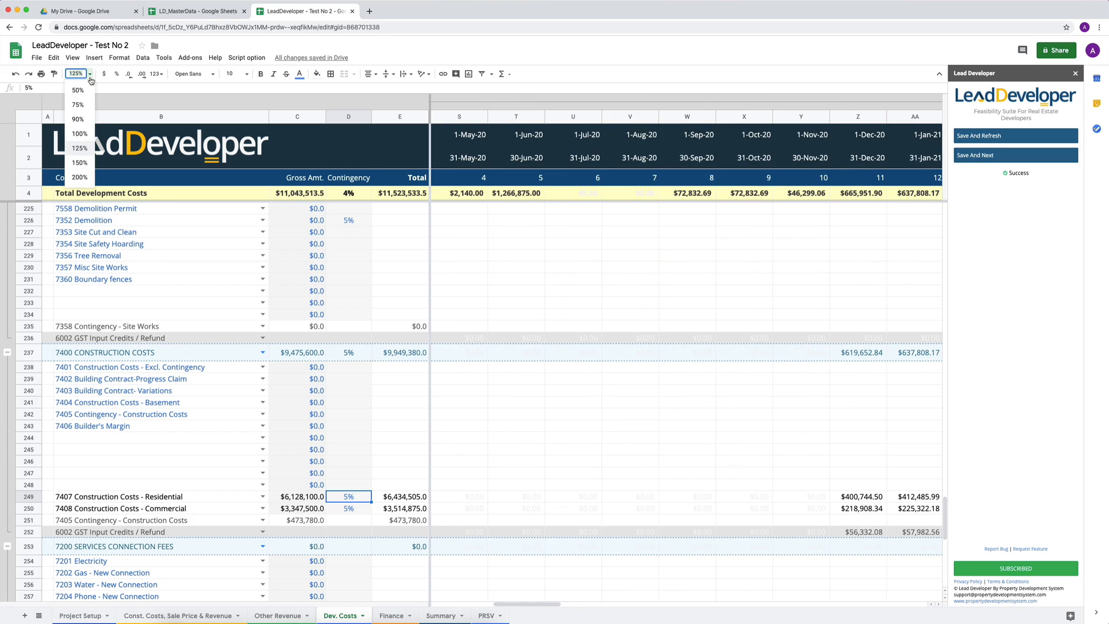
pyautogui.click(83, 151)
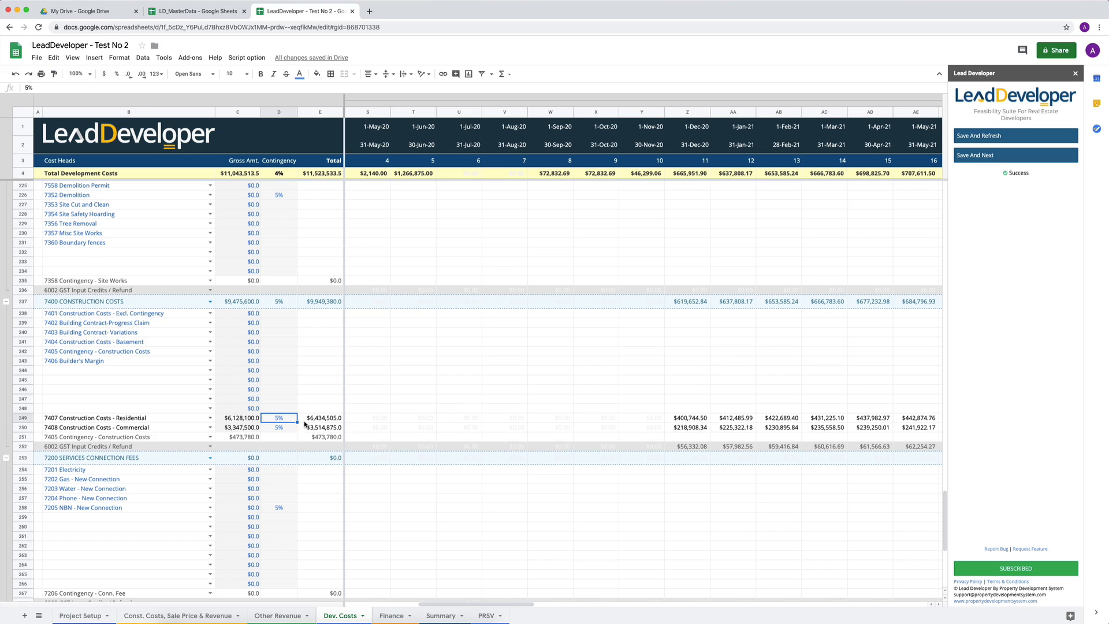
pyautogui.hscroll(5, 480, 422)
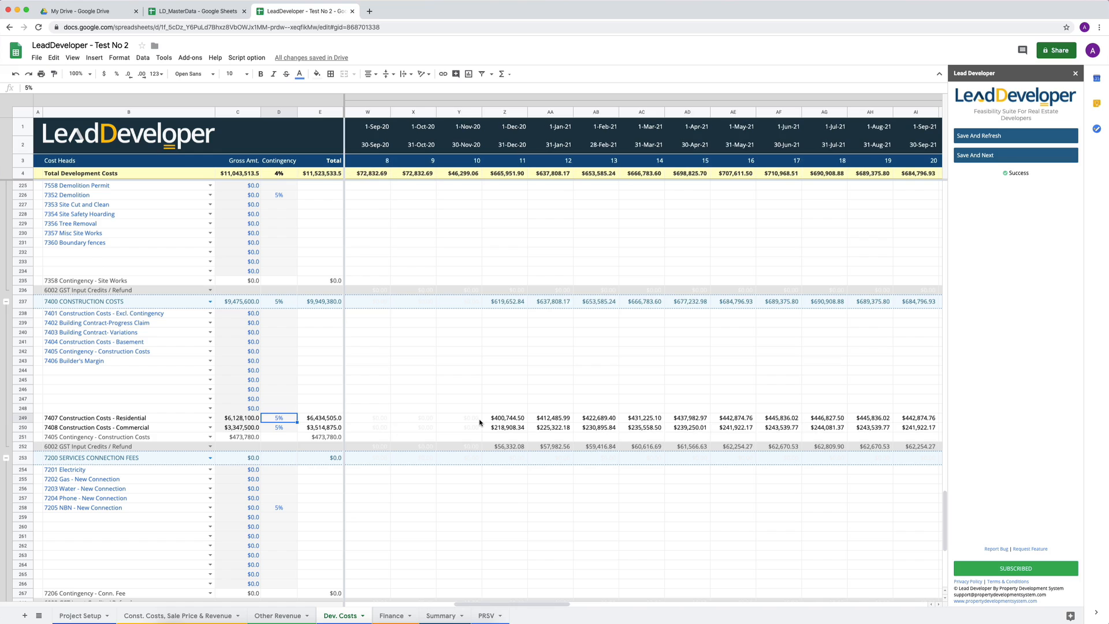
pyautogui.hscroll(-10, 281, 420)
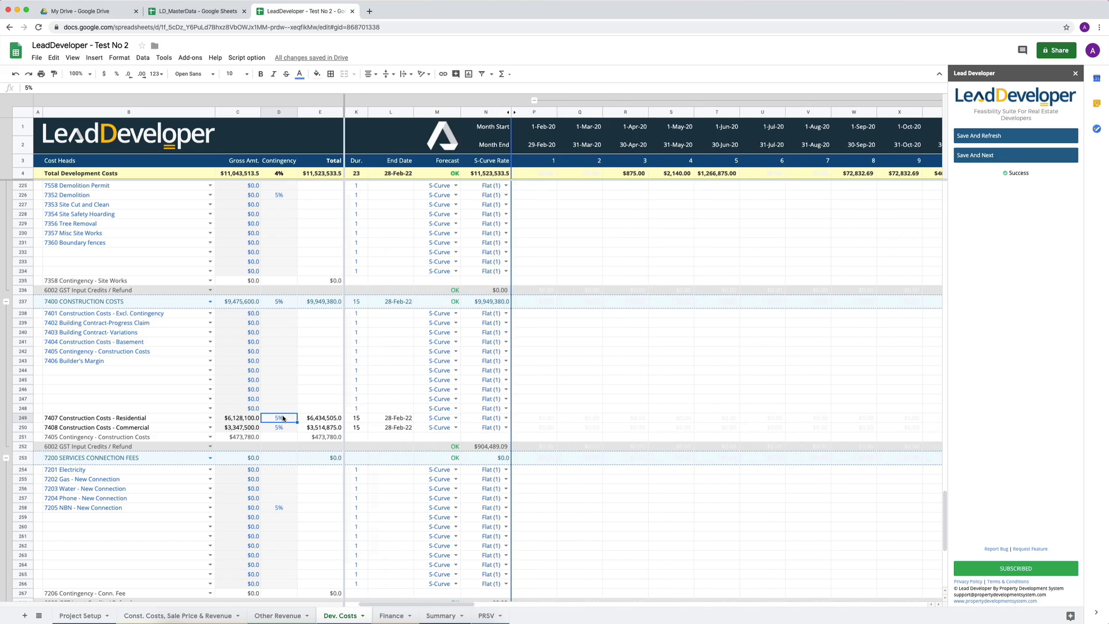
# Step: Set the S-Curve rate of 7407 Residential and 7408 Commercial construction costs to Moderate (5), and save and refresh the feasibility
pyautogui.click(508, 420)
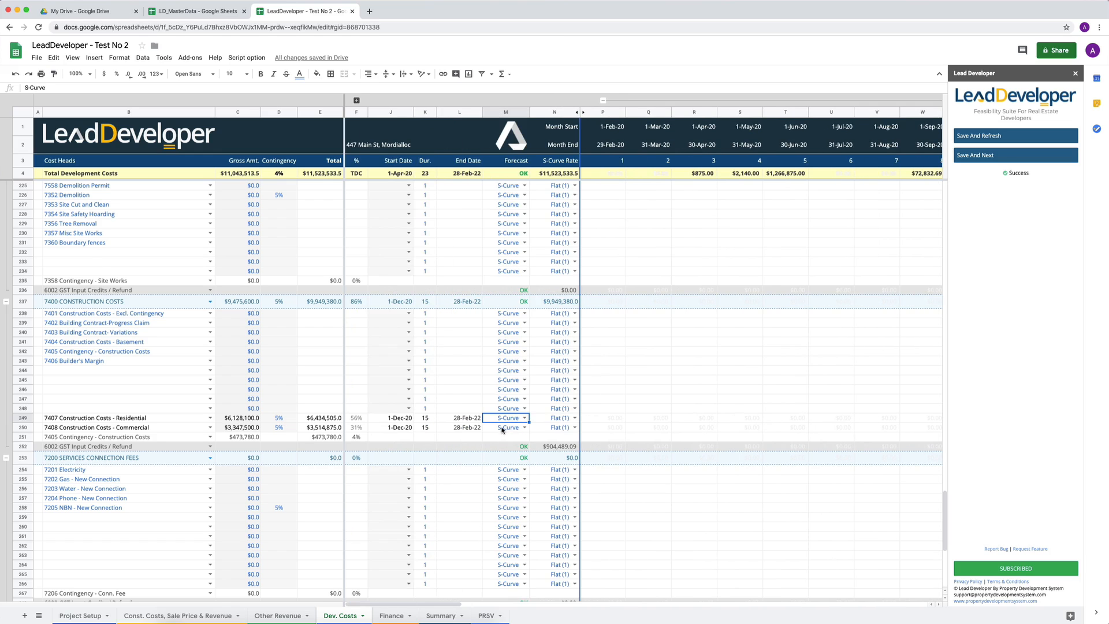
pyautogui.click(570, 420)
pyautogui.click(574, 417)
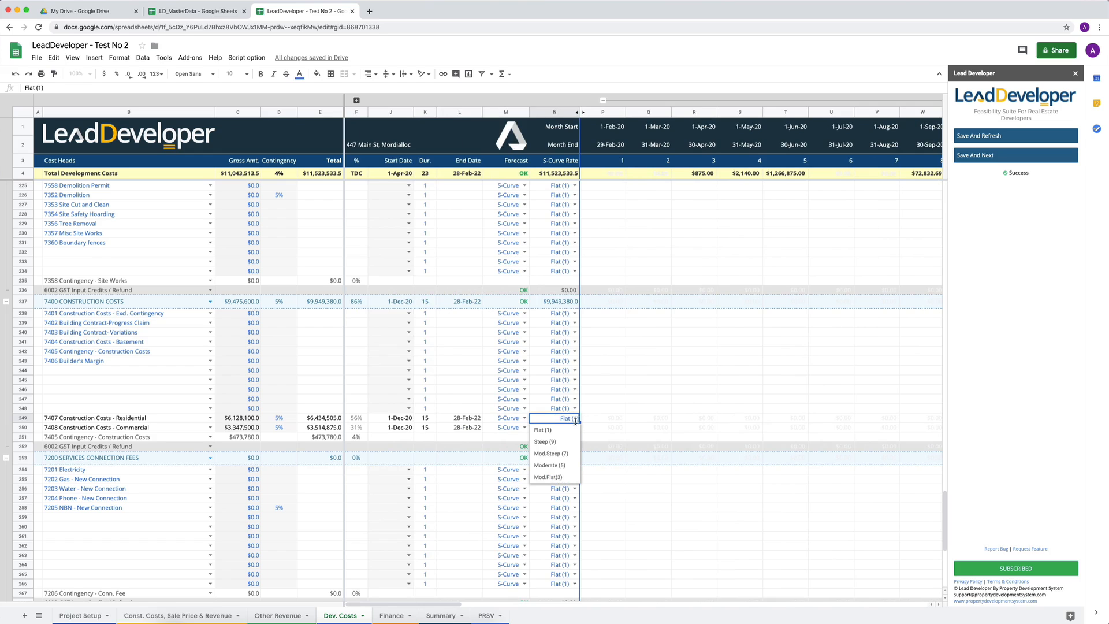
pyautogui.click(550, 466)
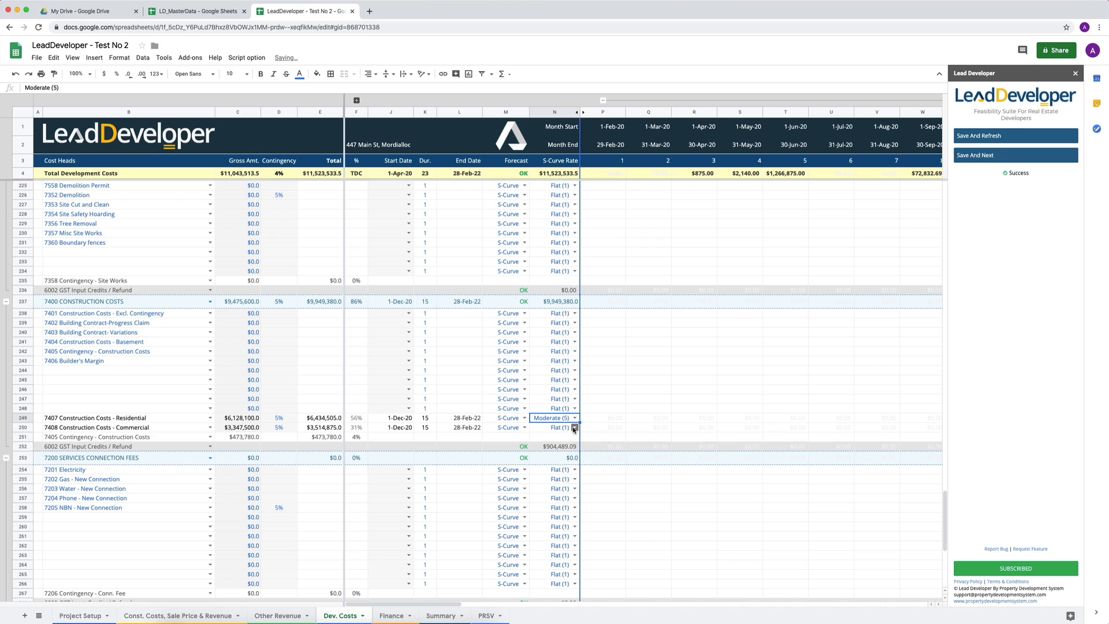
pyautogui.click(574, 427)
pyautogui.click(550, 475)
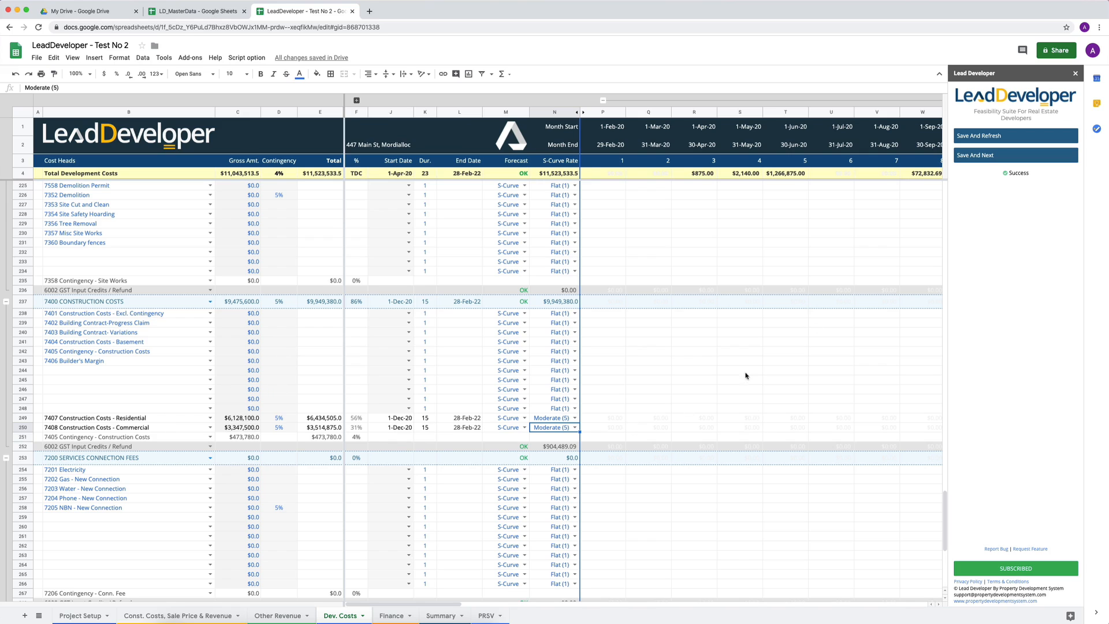
pyautogui.click(983, 138)
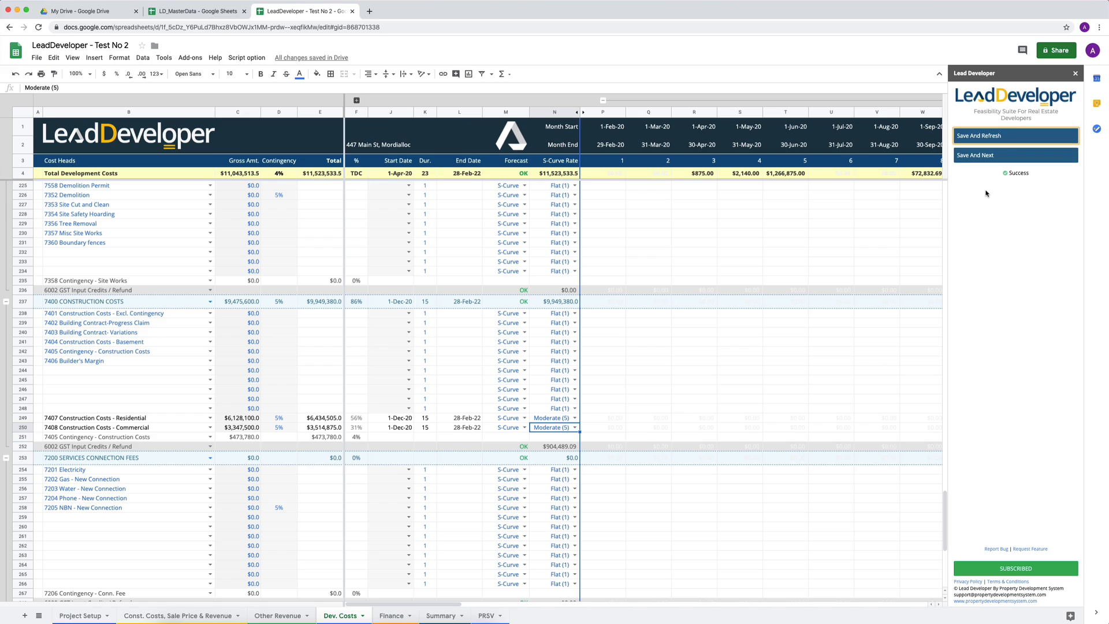
# Step: Examine the refreshed monthly S-curve distribution of the 7407 and 7408 construction costs across the forecast months
pyautogui.click(551, 418)
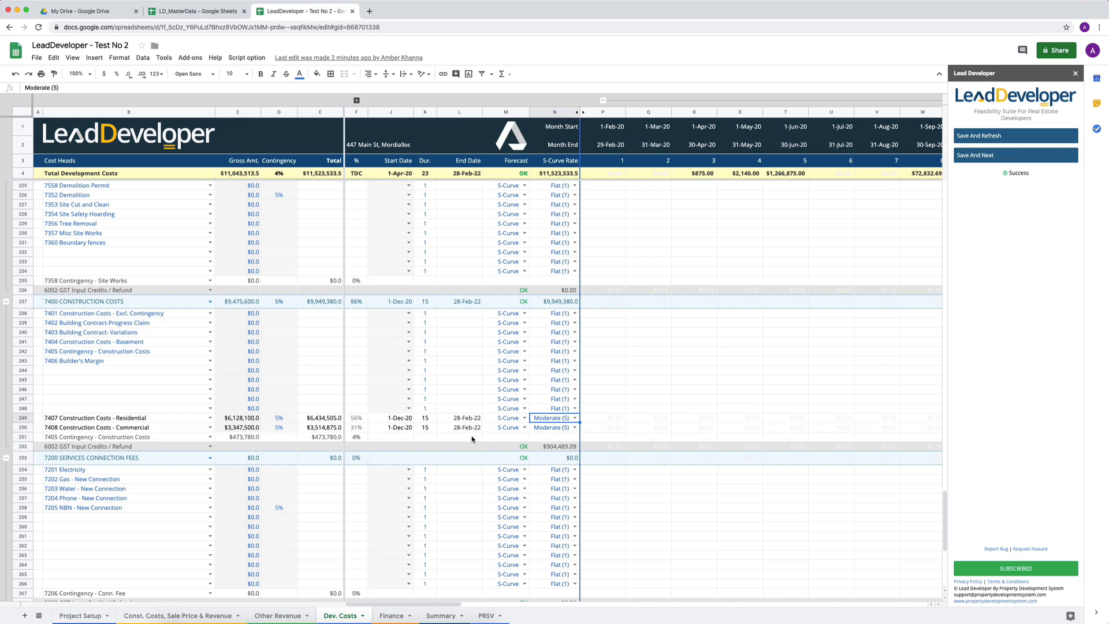
pyautogui.hscroll(10, 665, 415)
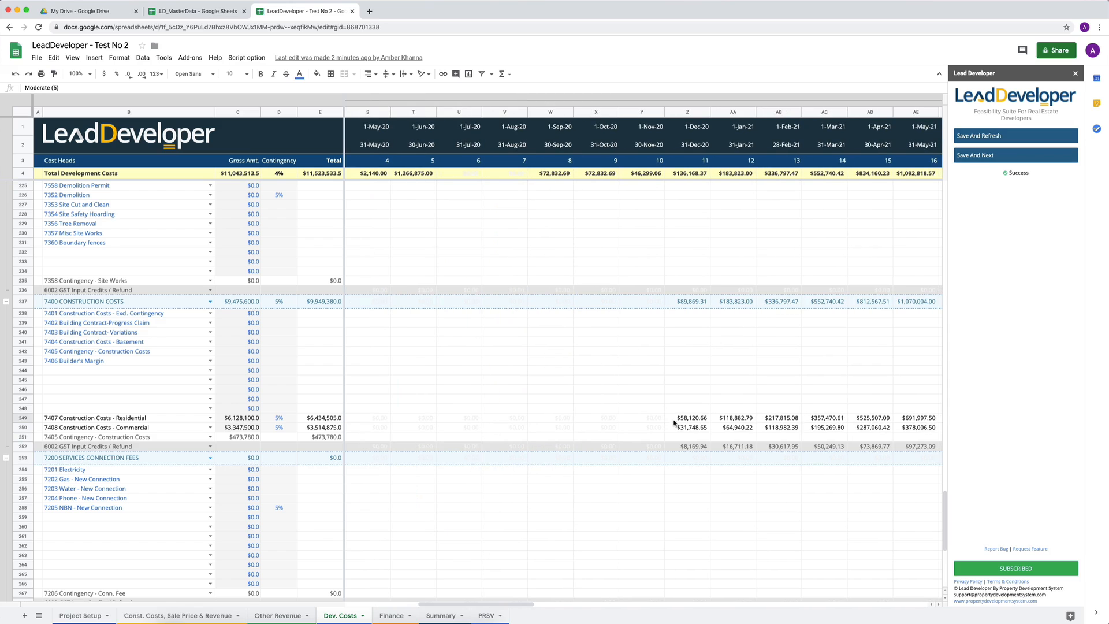
pyautogui.hscroll(-10, 788, 419)
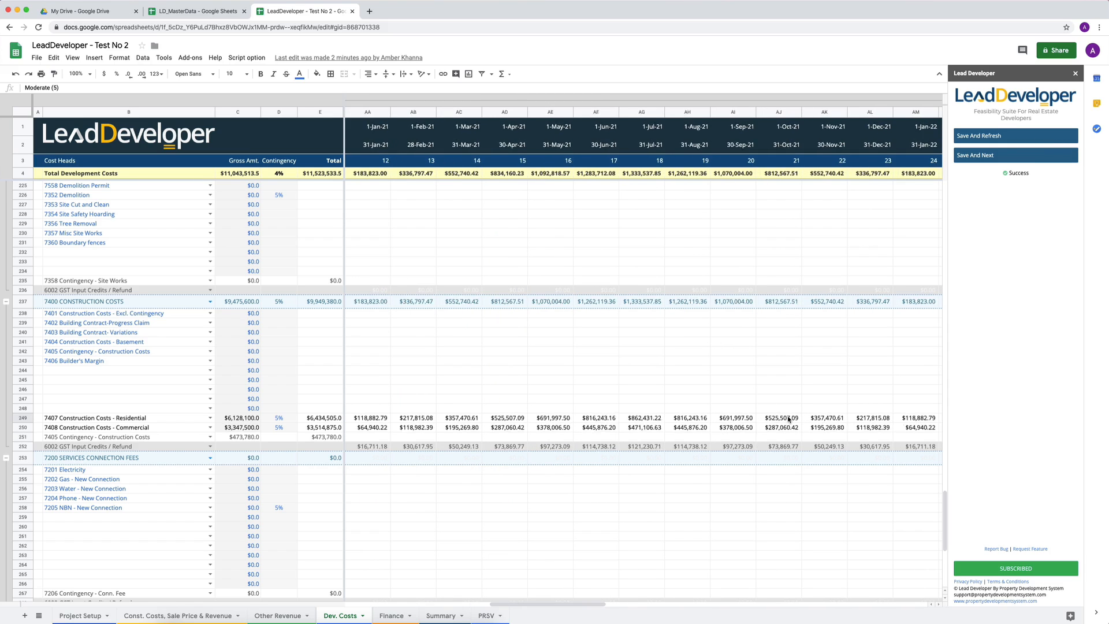
# Step: Collapse all row groups in Dev. Costs so that only the main cost head rows are listed
pyautogui.hscroll(-3, 789, 419)
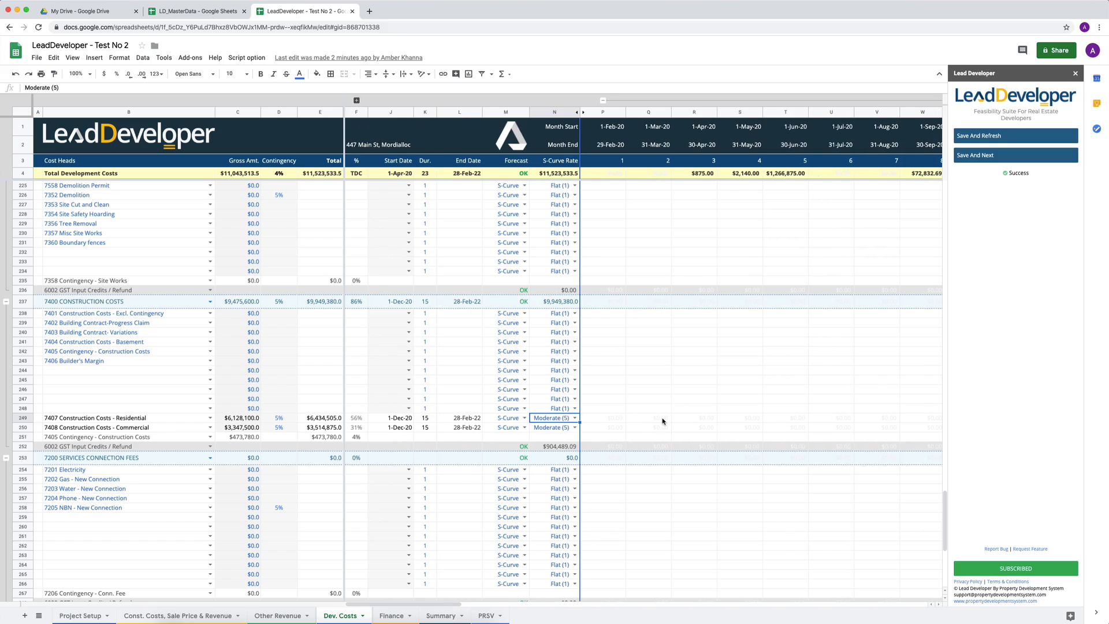
pyautogui.hscroll(12, 663, 420)
pyautogui.hscroll(-12, 663, 419)
pyautogui.scroll(-5, 382, 422)
pyautogui.scroll(8, 130, 323)
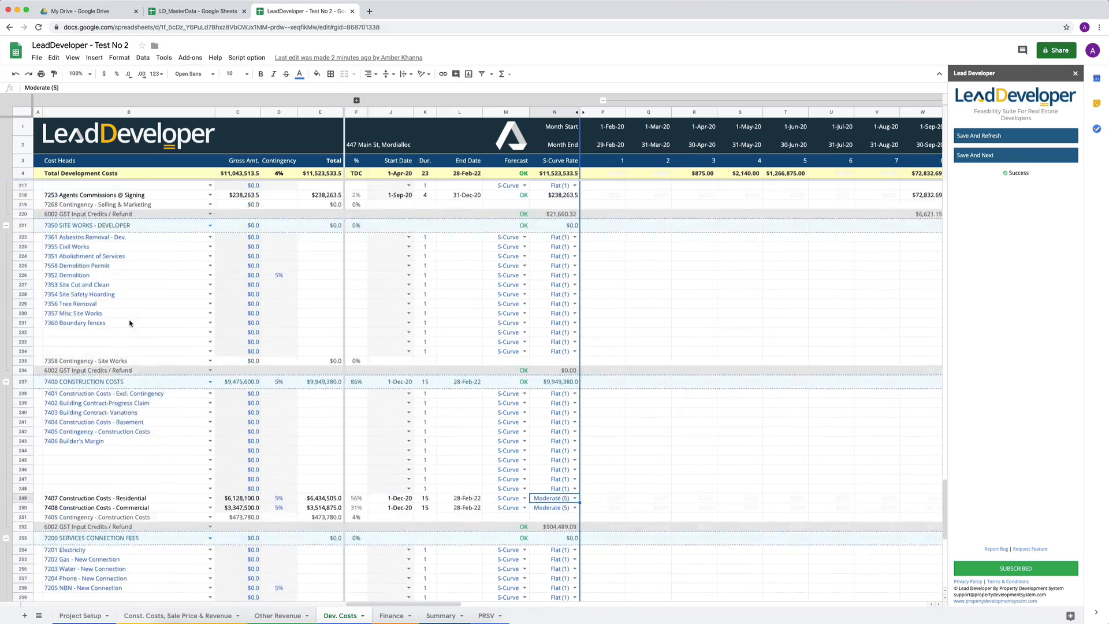
pyautogui.scroll(20, 130, 323)
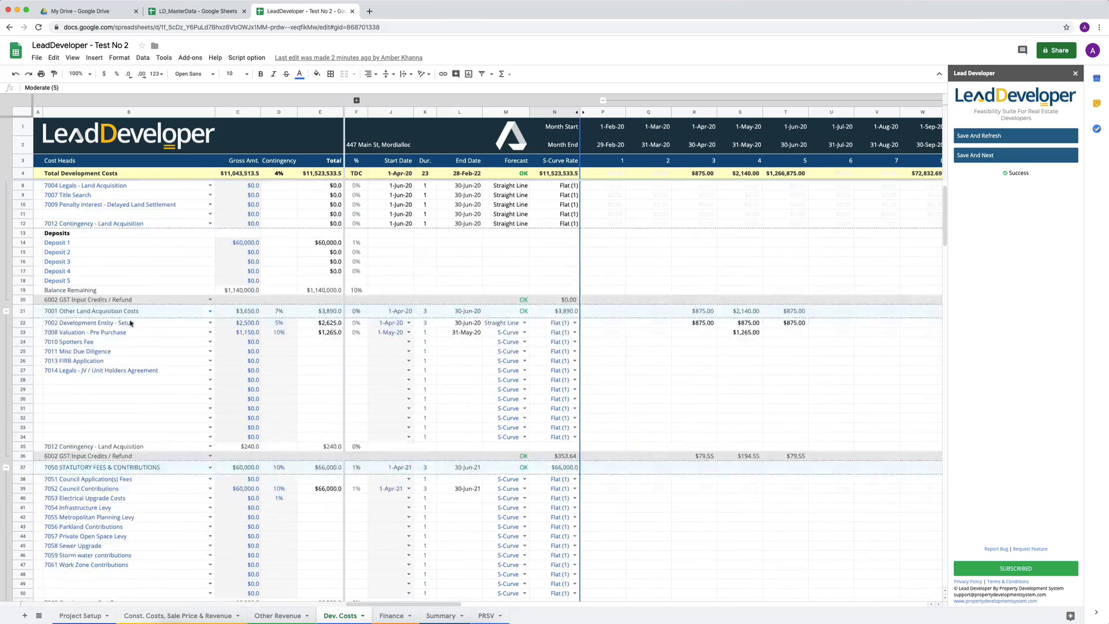
pyautogui.scroll(1, 130, 324)
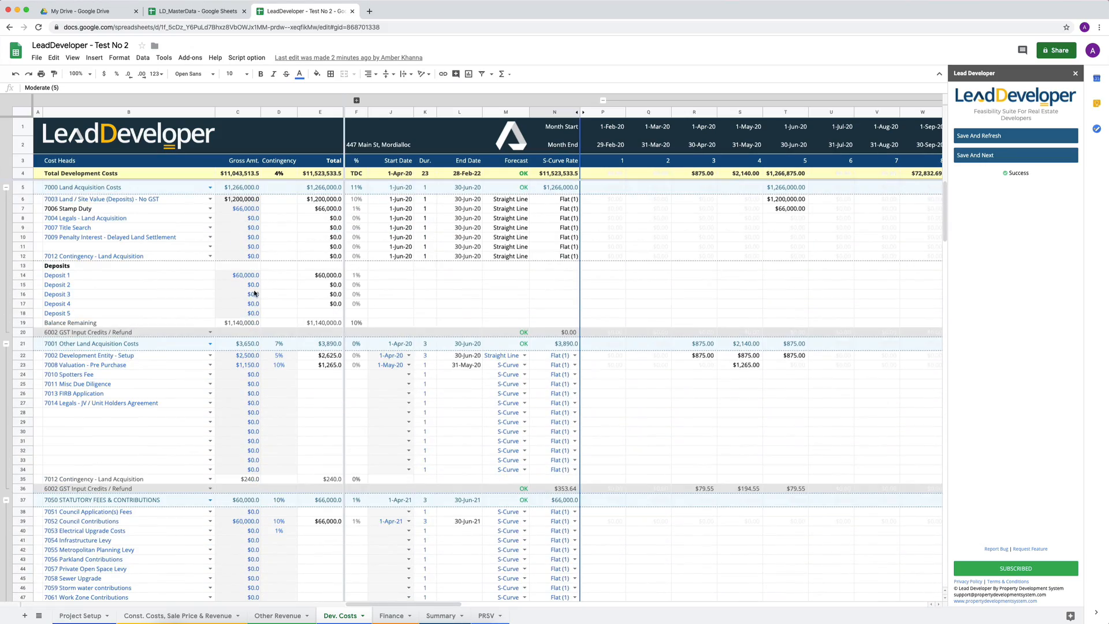
pyautogui.rightClick(8, 188)
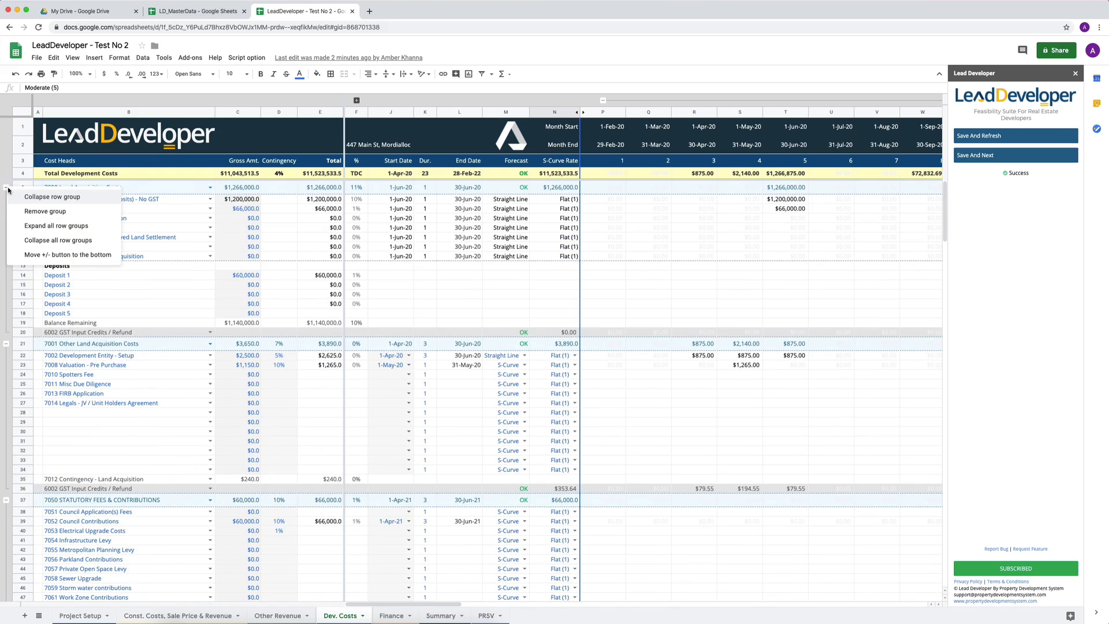
pyautogui.click(99, 243)
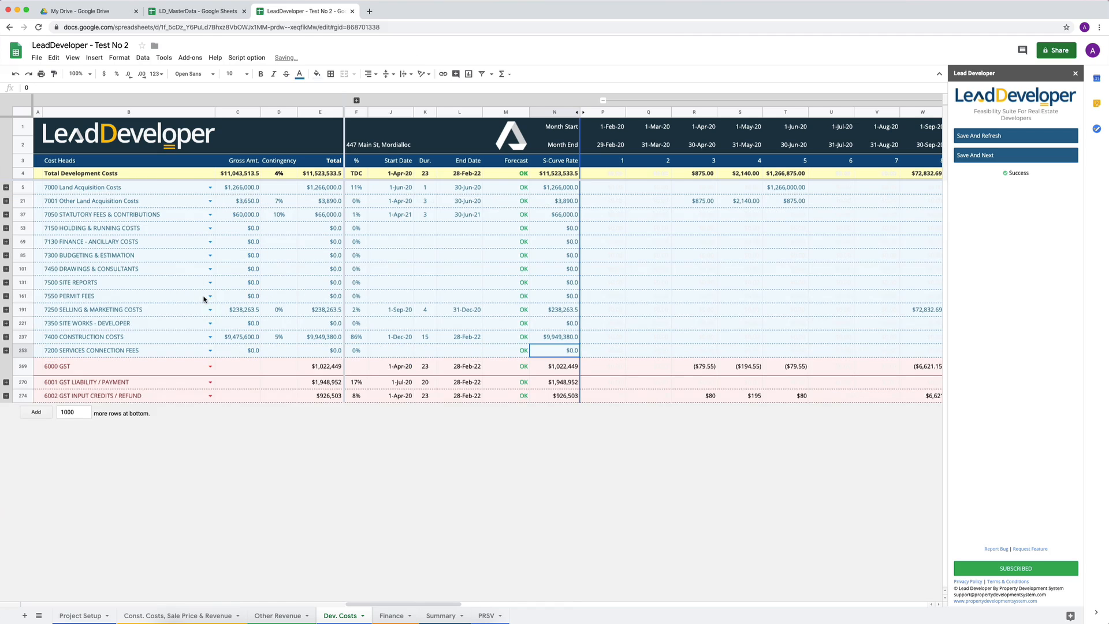